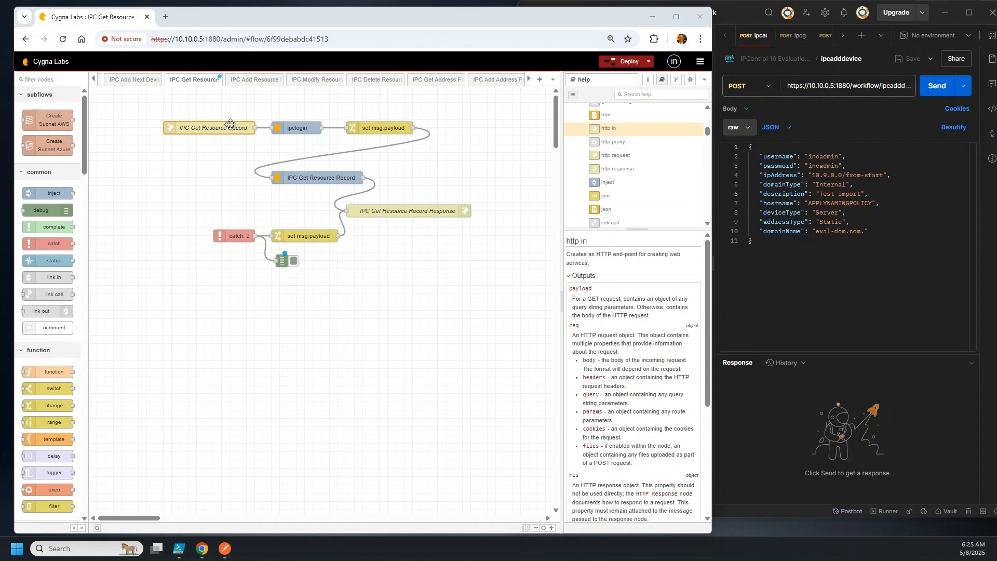
# Select the IPC Get Resource Record node and scroll its help through the inputs and outputs
pyautogui.click(323, 178)
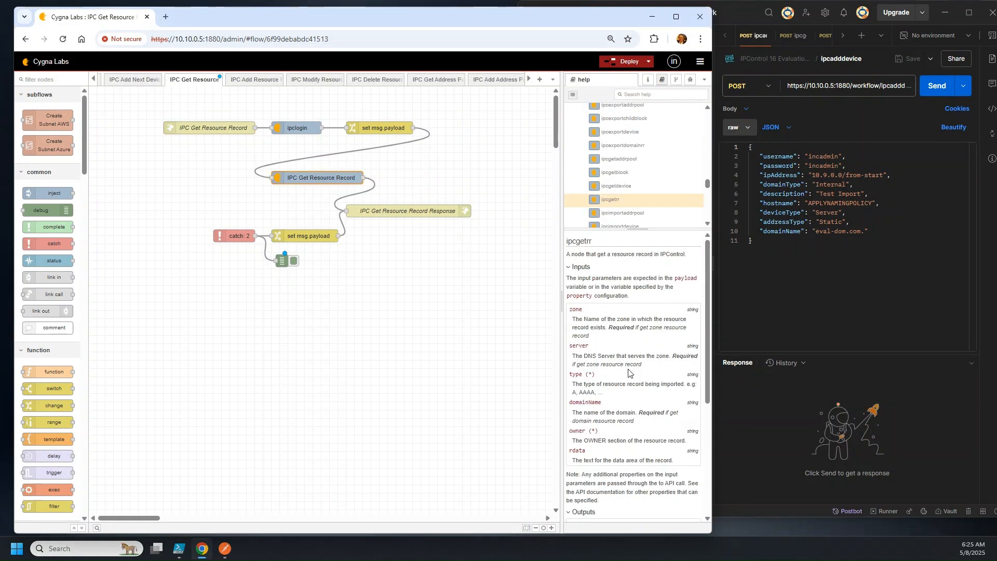
pyautogui.scroll(-2, 632, 372)
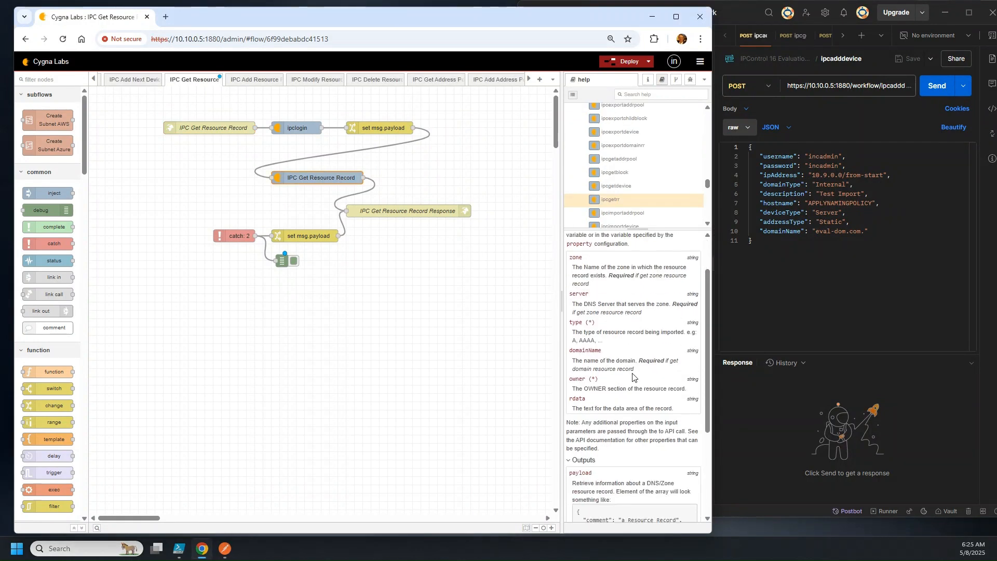
pyautogui.scroll(-2, 634, 377)
pyautogui.scroll(2, 626, 334)
# Set the http in node's method to POST and rename it /workflow/ipcgetrr
pyautogui.doubleClick(213, 128)
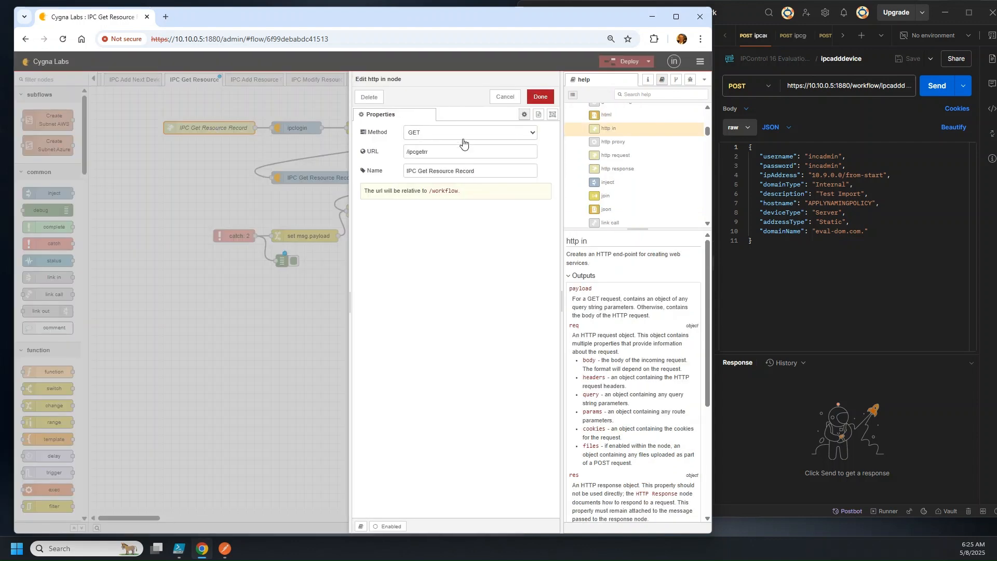
pyautogui.click(463, 136)
pyautogui.click(465, 157)
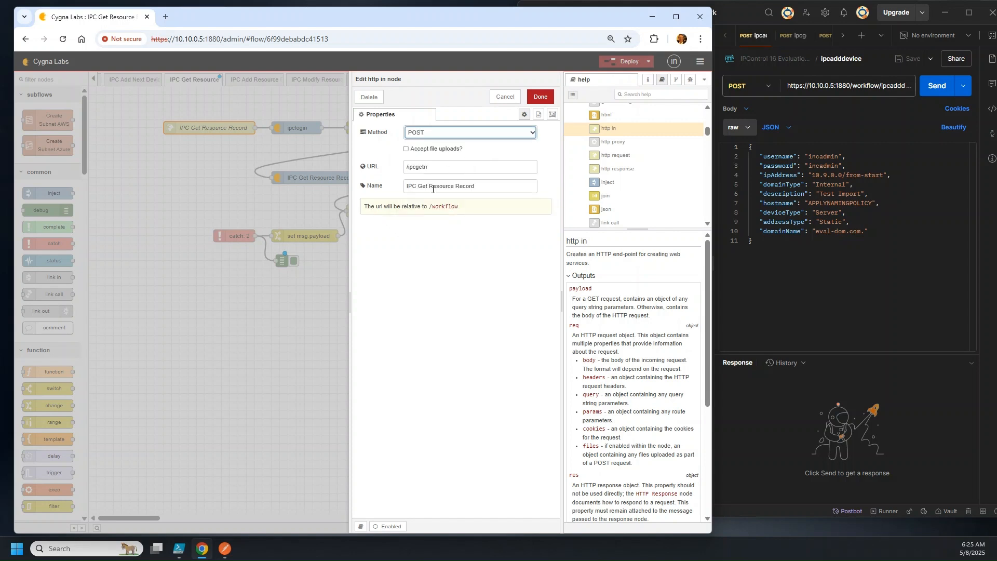
pyautogui.moveTo(474, 186); pyautogui.dragTo(341, 182)
pyautogui.write('/')
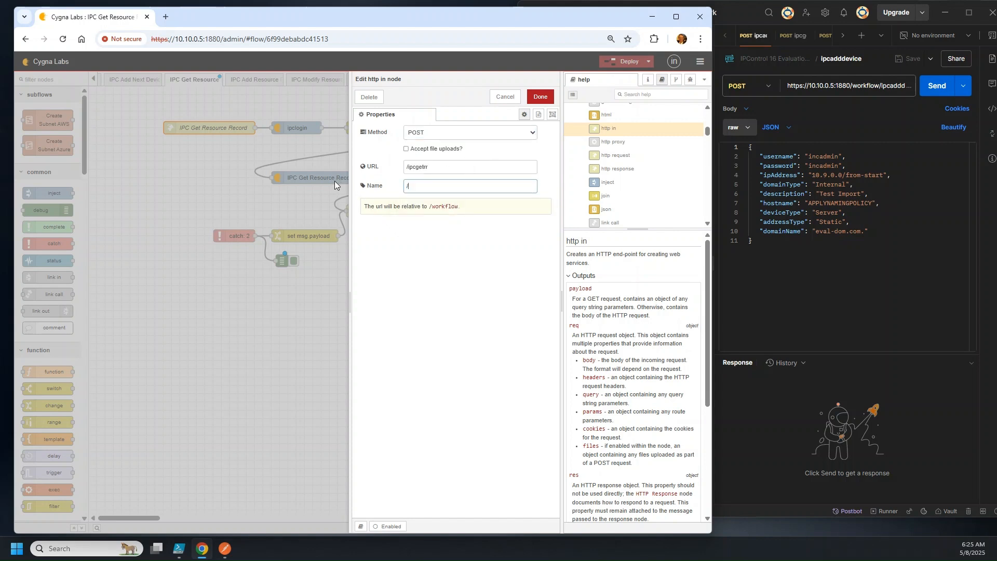
pyautogui.write('workflow/ipcgetrr')
pyautogui.click(540, 97)
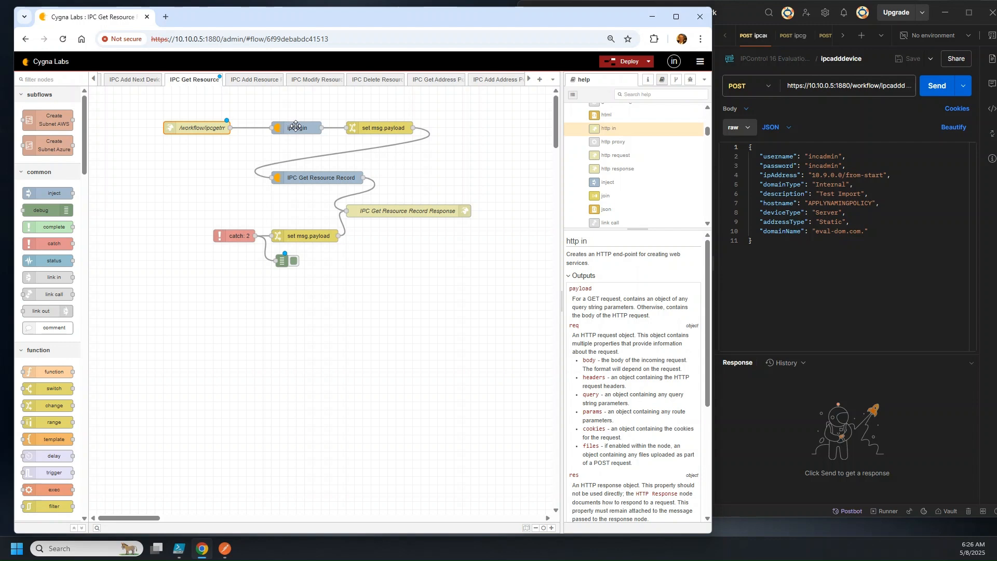
# Delete the set msg.payload node and wire ipclogin directly into IPC Get Resource Record
pyautogui.click(339, 174)
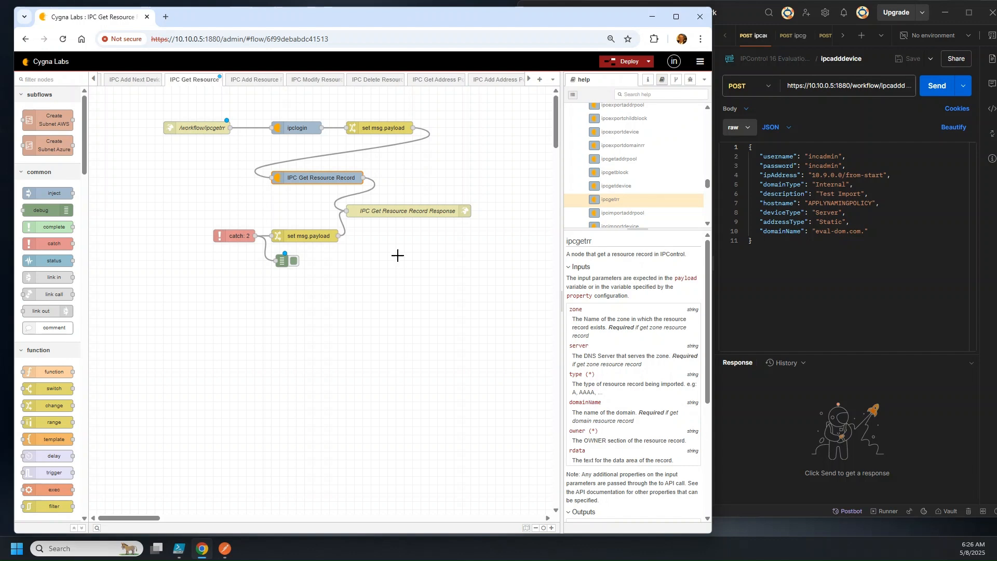
pyautogui.click(370, 132)
pyautogui.press('Delete')
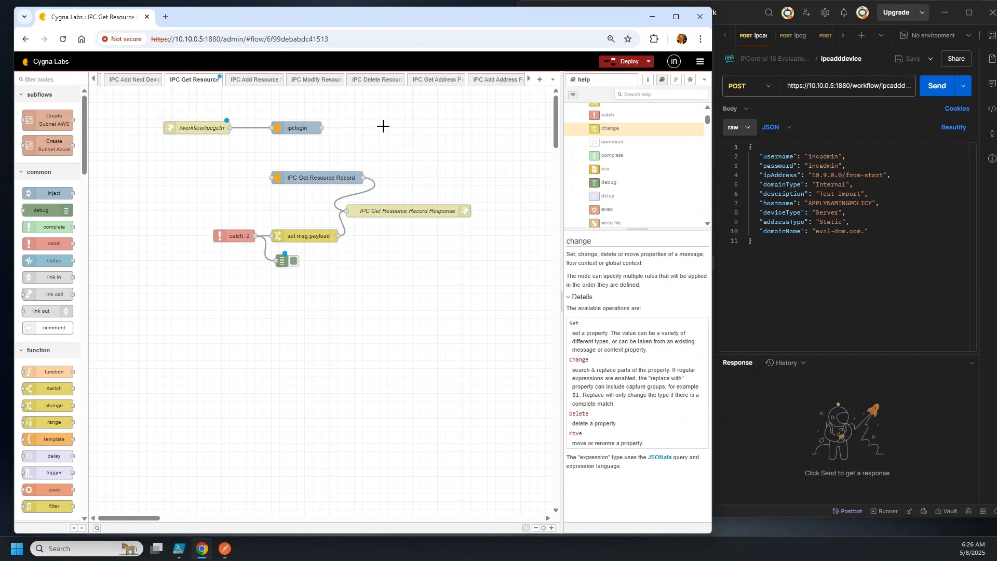
pyautogui.moveTo(322, 128); pyautogui.dragTo(271, 178)
# Copy a debug node onto IPC Get Resource Record's output and deploy the flow
pyautogui.click(282, 258)
pyautogui.hotkey('ctrl', 'c')
pyautogui.hotkey('ctrl', 'v')
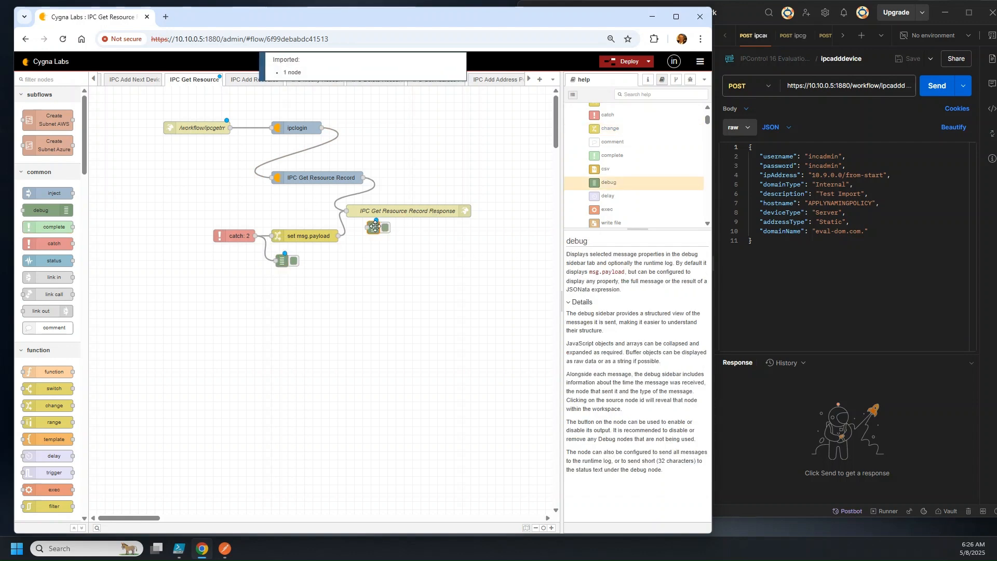
pyautogui.click(399, 178)
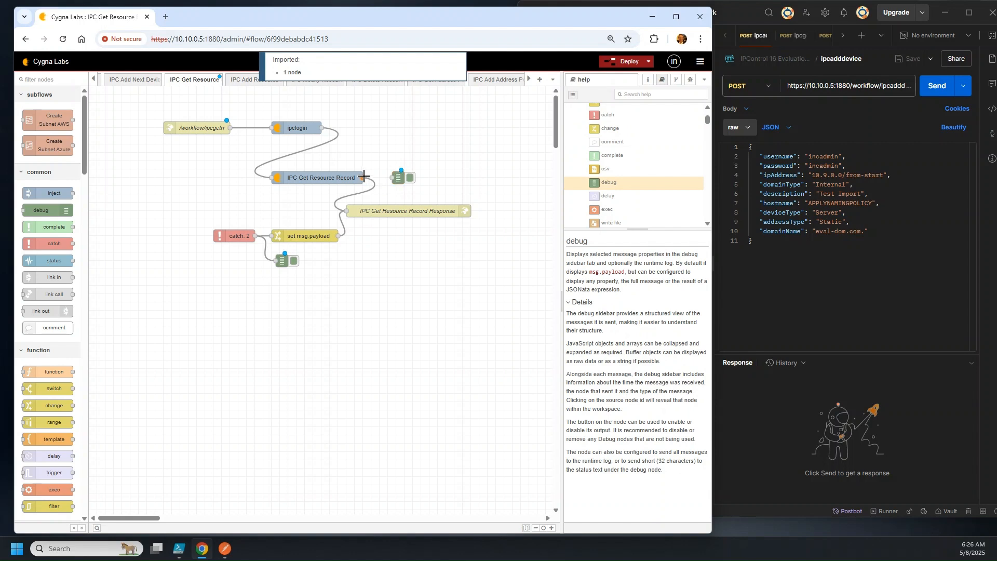
pyautogui.moveTo(364, 177); pyautogui.dragTo(392, 178)
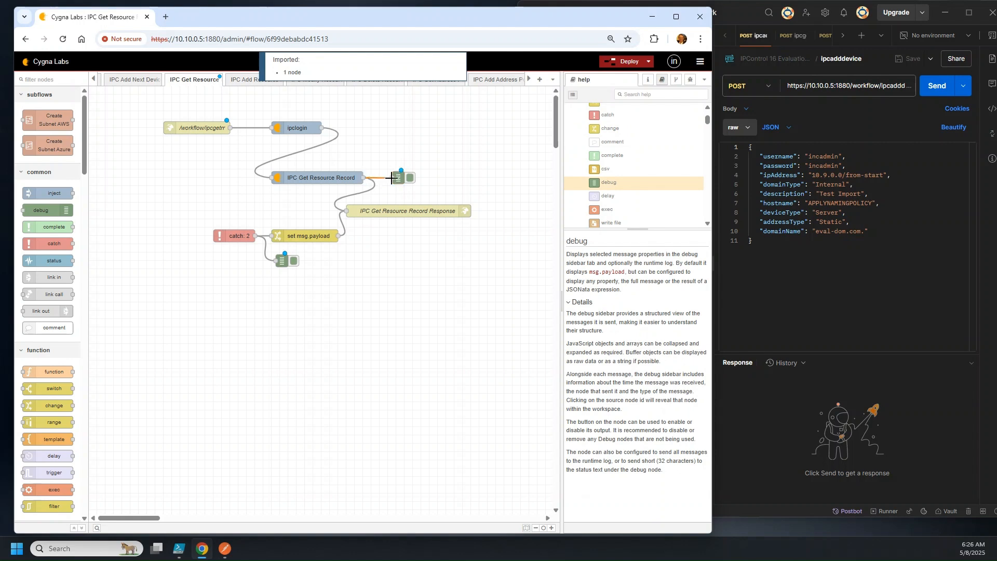
pyautogui.click(633, 62)
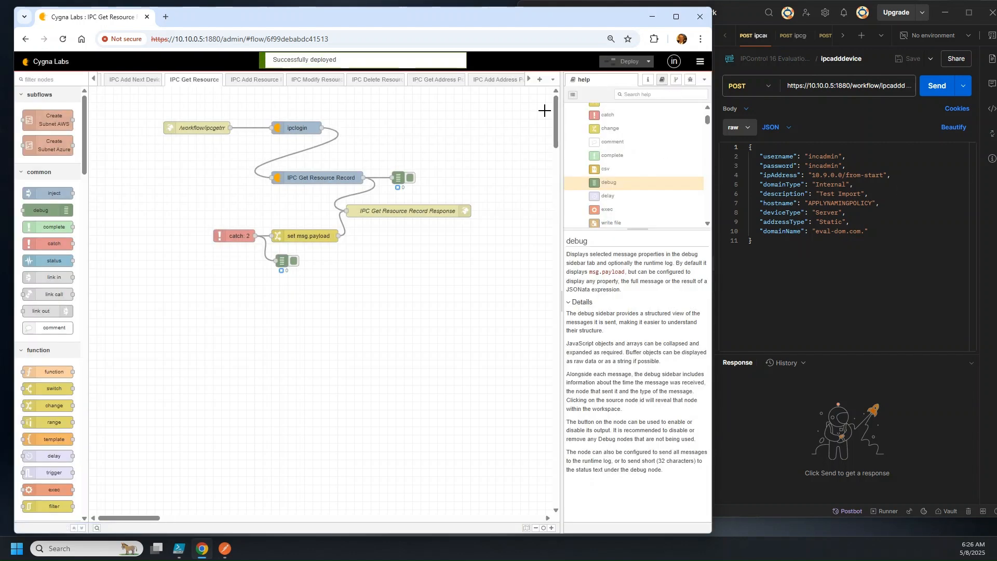
# Bring Postman forward, resize it and move it left beside Node-RED's help
pyautogui.click(308, 179)
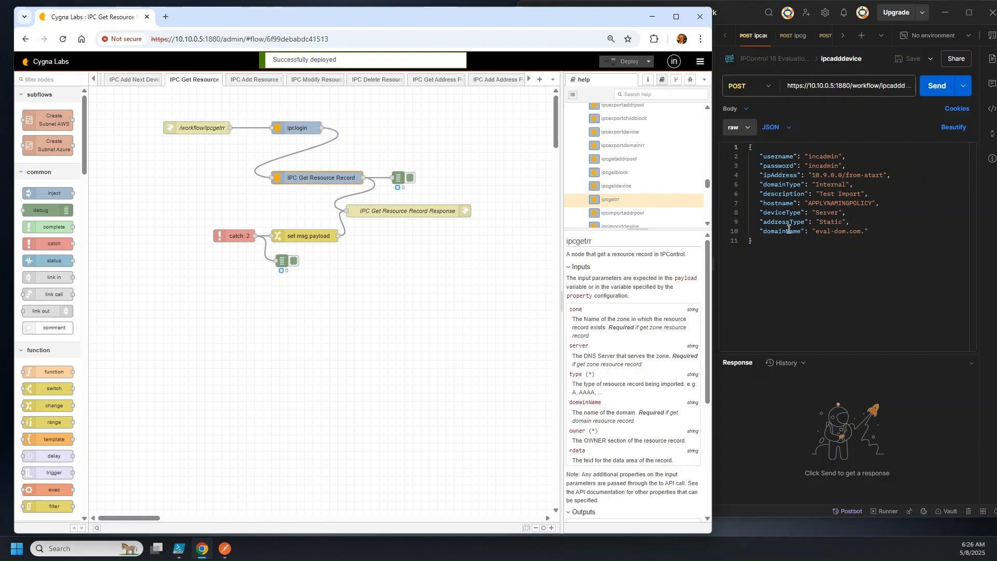
pyautogui.click(809, 293)
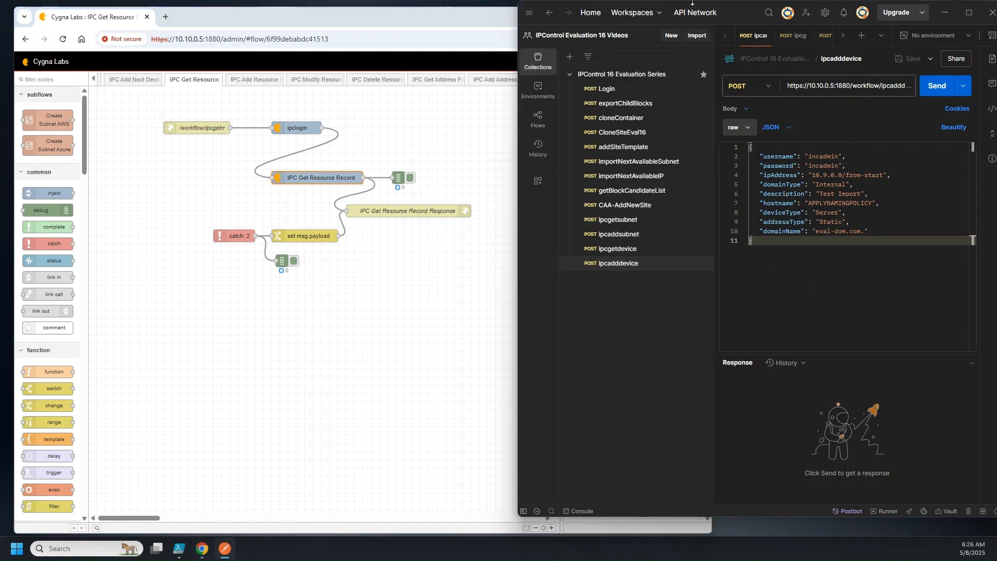
pyautogui.moveTo(519, 108); pyautogui.dragTo(555, 111)
pyautogui.moveTo(714, 1); pyautogui.dragTo(428, 24)
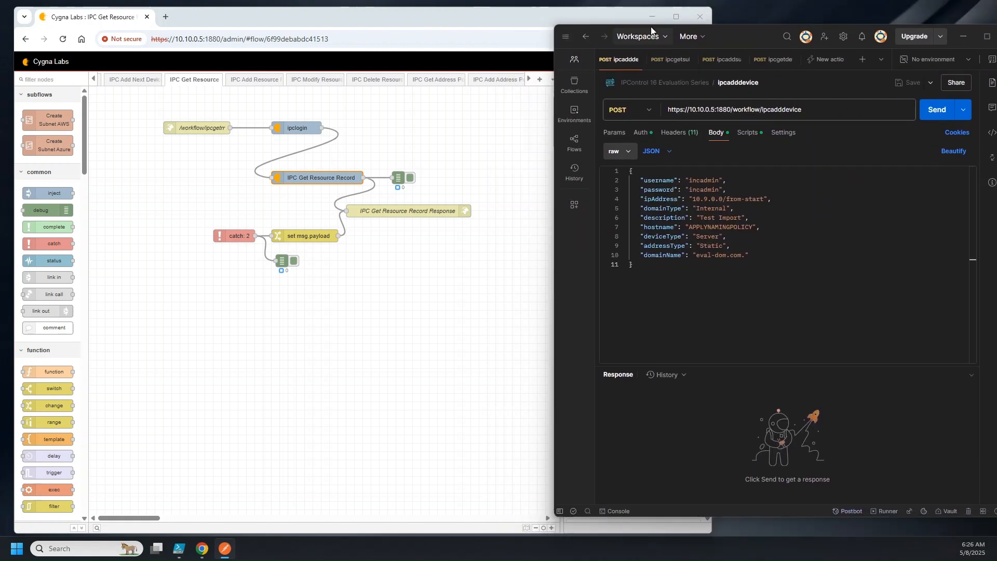
pyautogui.moveTo(668, 29); pyautogui.dragTo(217, 24)
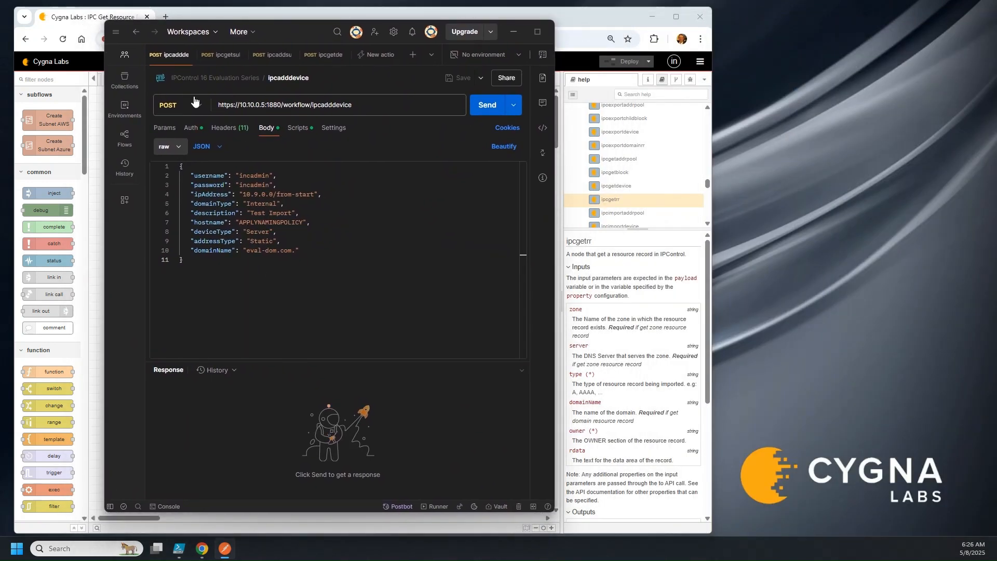
# Duplicate the ipcadddevice request and rename the copy Ipcgetrr
pyautogui.click(123, 81)
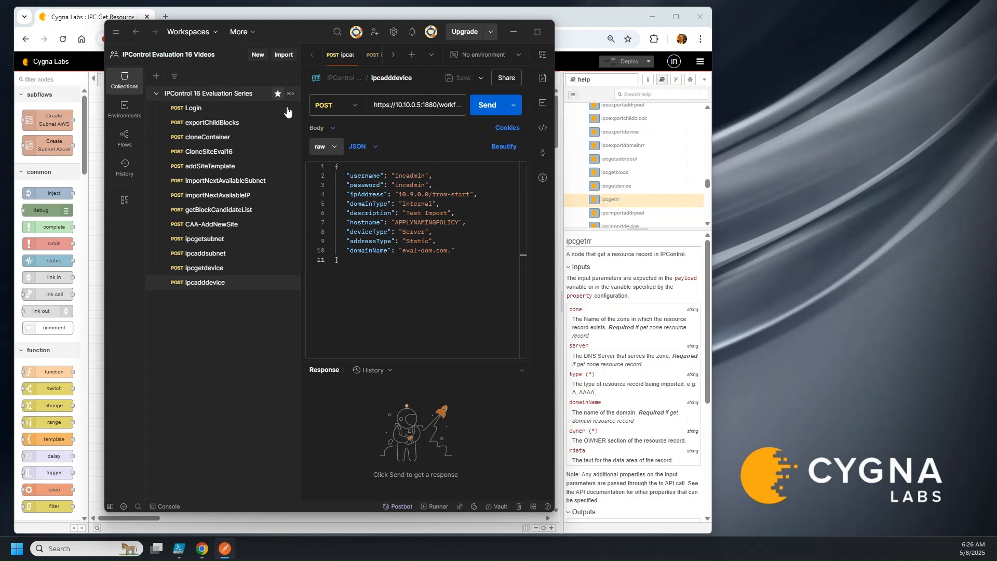
pyautogui.rightClick(216, 284)
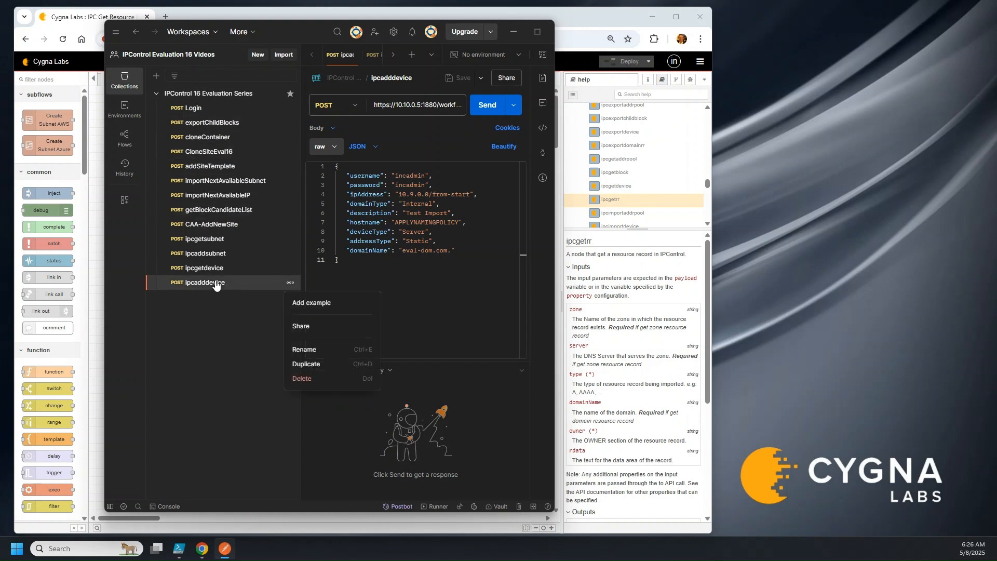
pyautogui.click(322, 365)
pyautogui.click(233, 297)
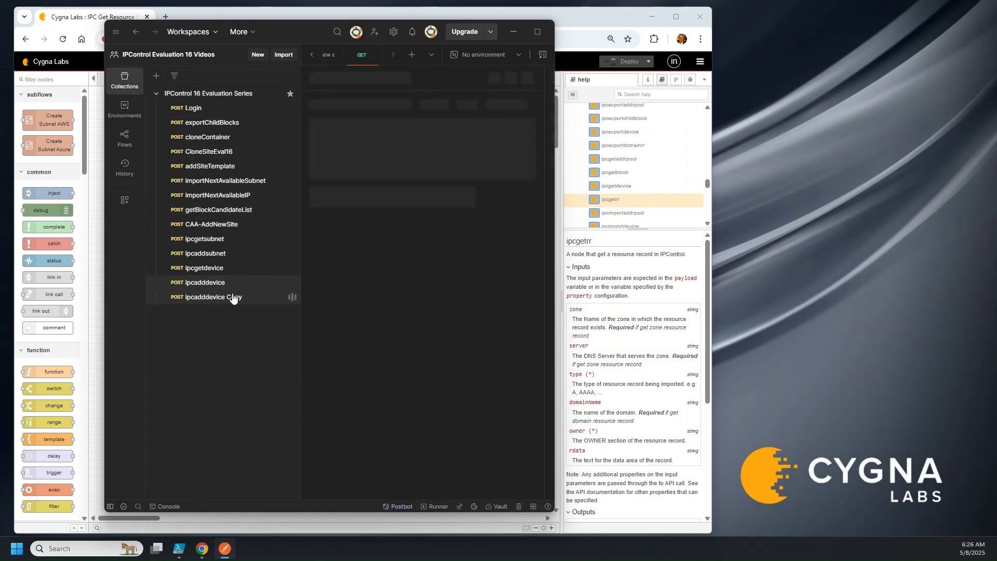
pyautogui.click(400, 79)
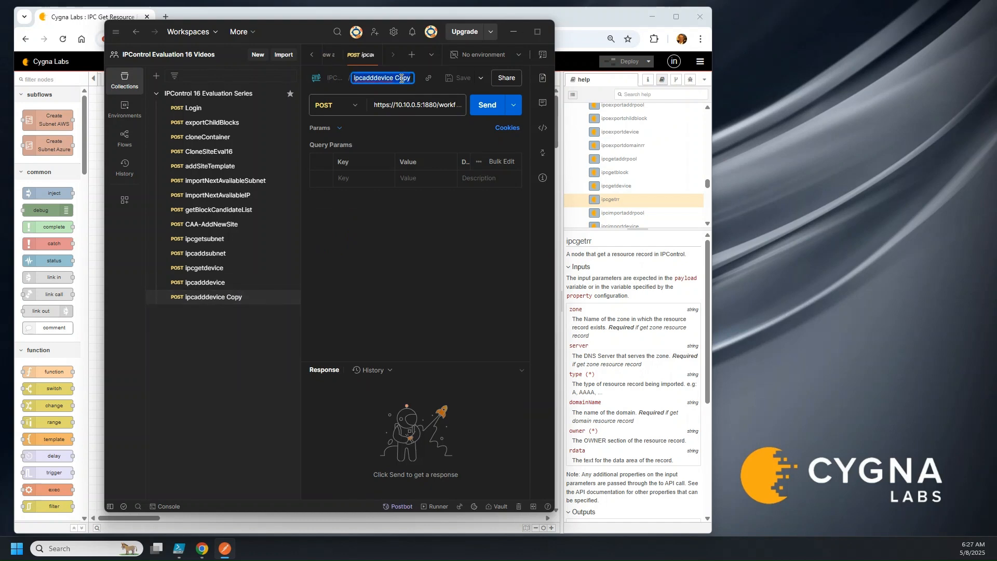
pyautogui.write('Ipcgetrr')
pyautogui.press('Return')
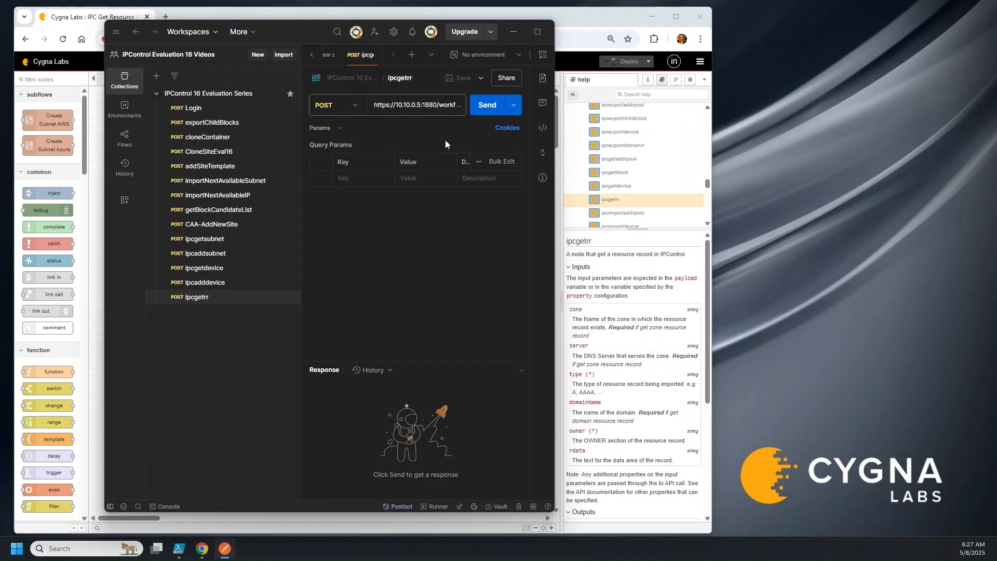
# Change the copy's URL to /workflow/ipcgetrr and show its JSON body
pyautogui.click(442, 109)
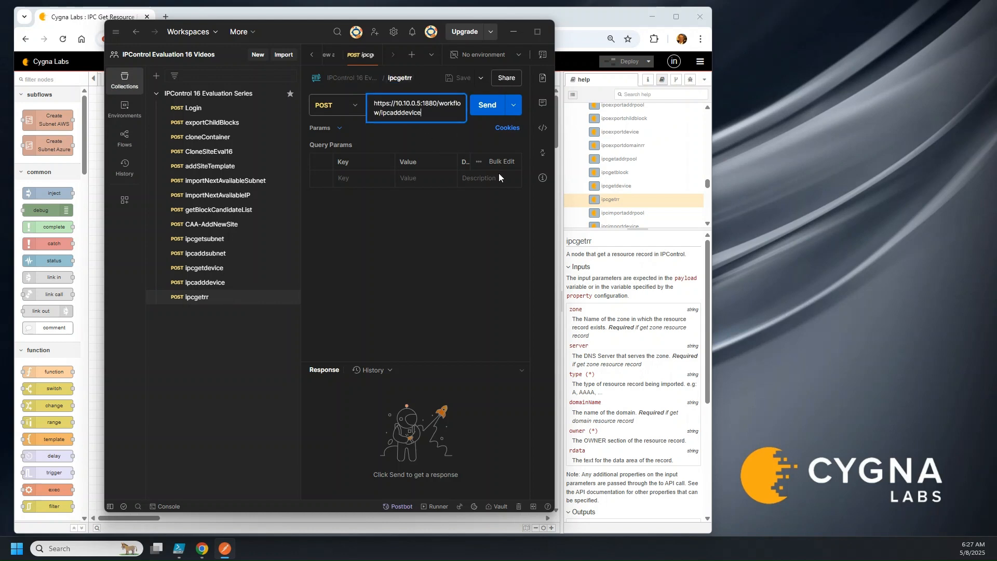
pyautogui.press('BackSpace')
pyautogui.press('BackSpace')
pyautogui.press('BackSpace')
pyautogui.press('BackSpace')
pyautogui.press('BackSpace')
pyautogui.press('BackSpace')
pyautogui.press('BackSpace')
pyautogui.press('BackSpace')
pyautogui.press('BackSpace')
pyautogui.write('getrr')
pyautogui.click(96, 196)
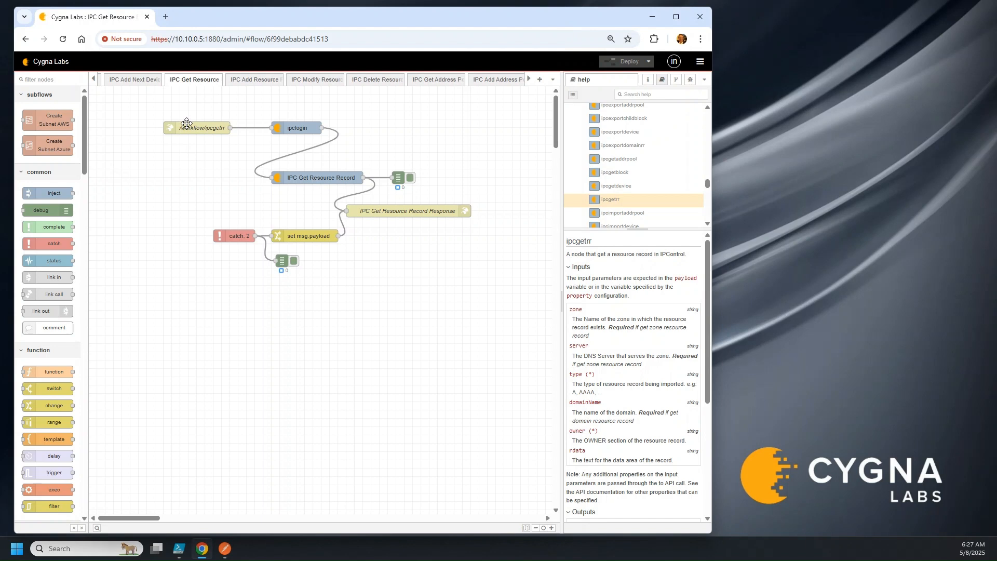
pyautogui.click(226, 550)
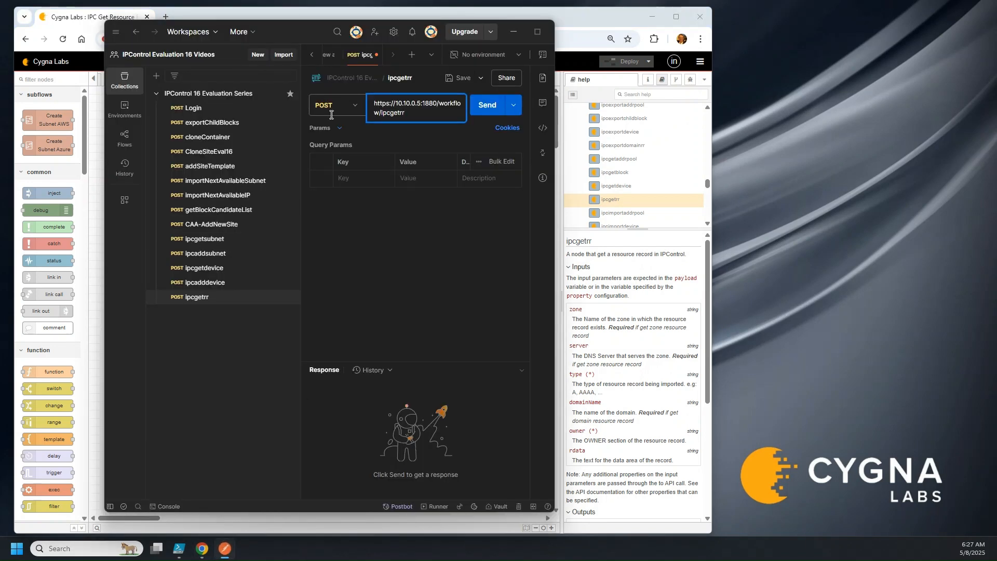
pyautogui.click(205, 300)
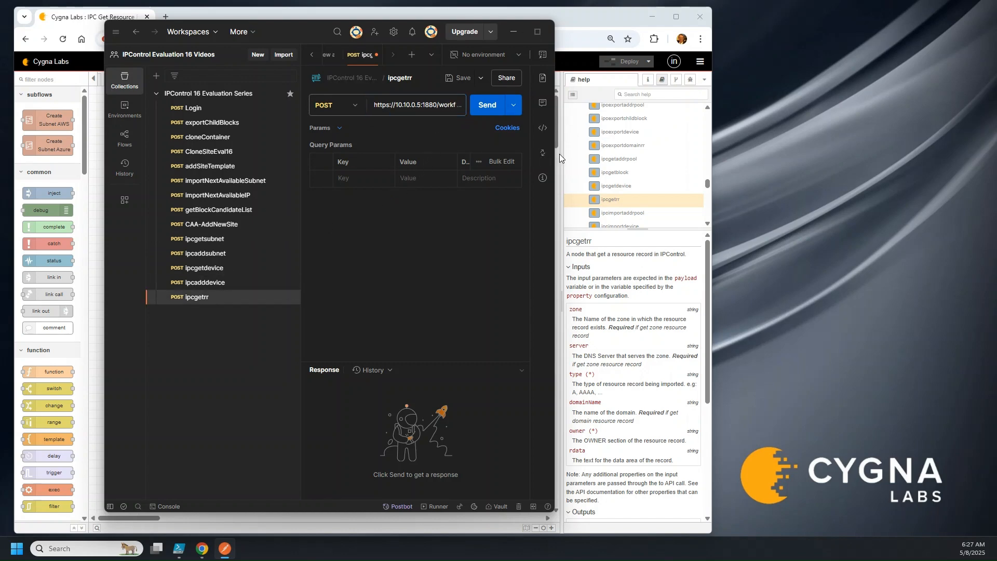
pyautogui.doubleClick(584, 14)
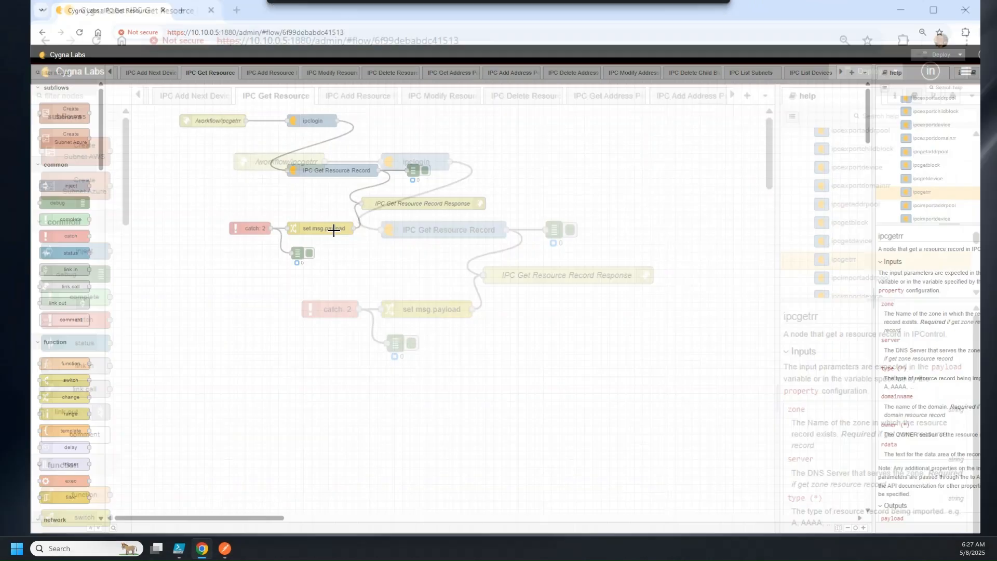
pyautogui.click(225, 549)
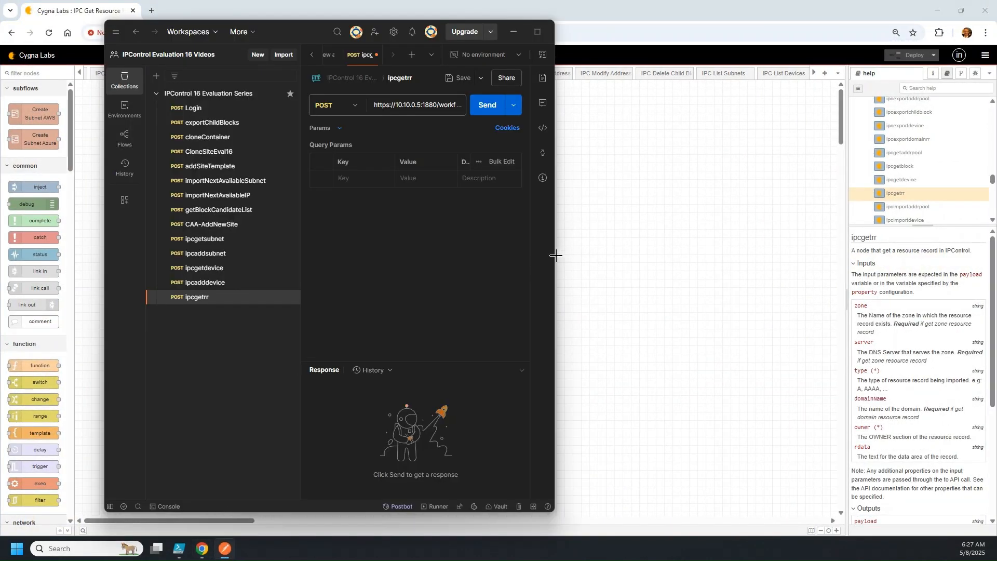
pyautogui.moveTo(555, 255); pyautogui.dragTo(653, 255)
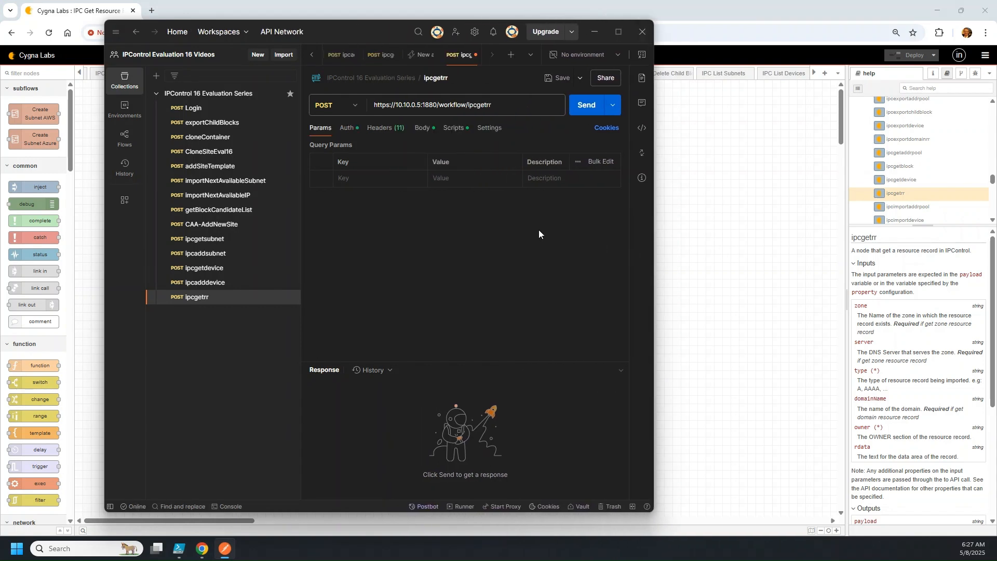
pyautogui.click(422, 128)
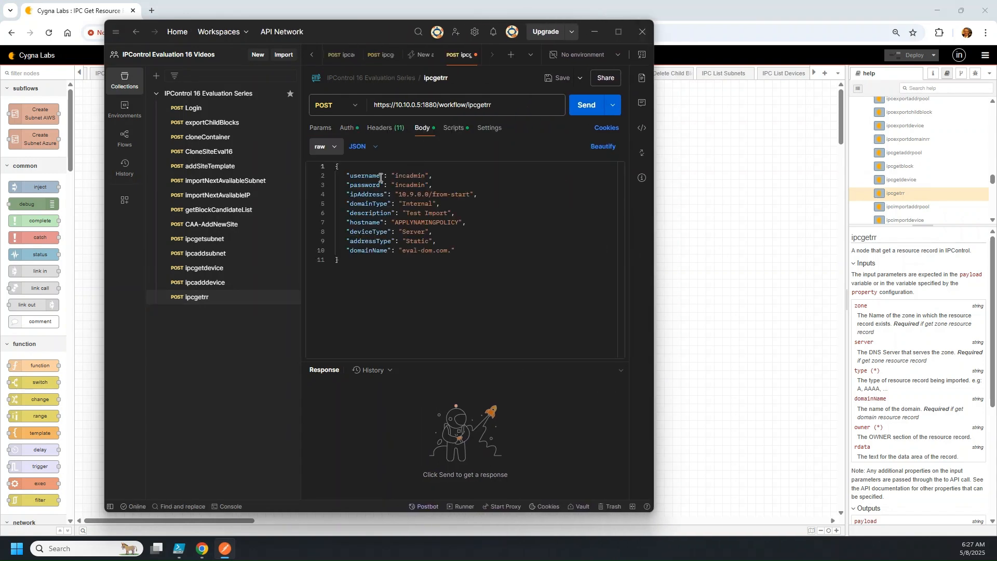
# Delete the ipAddress, domainType and description entries from the JSON body
pyautogui.click(353, 194)
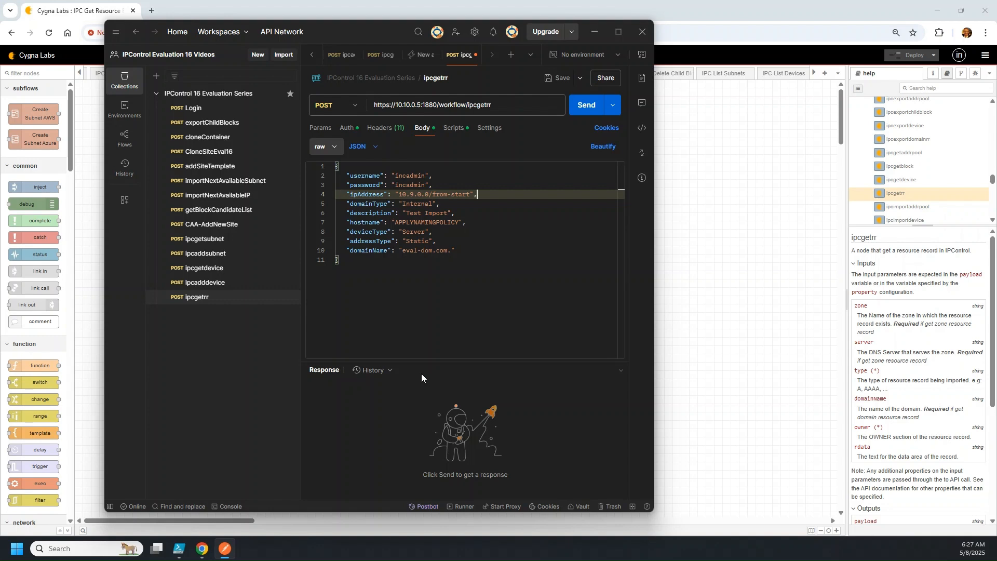
pyautogui.press('Home')
pyautogui.hotkey('shift', 'End')
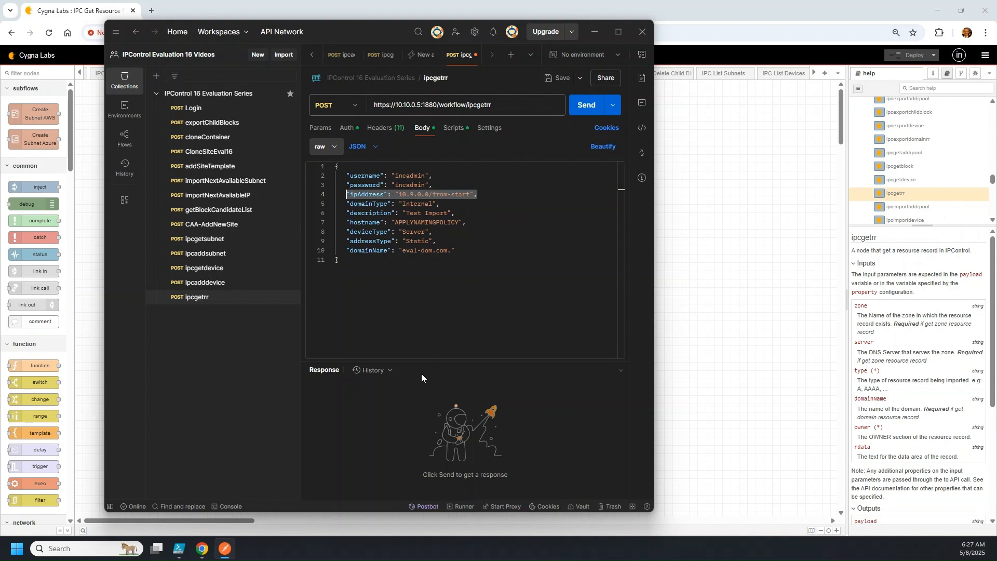
pyautogui.press('Delete')
pyautogui.press('Delete')
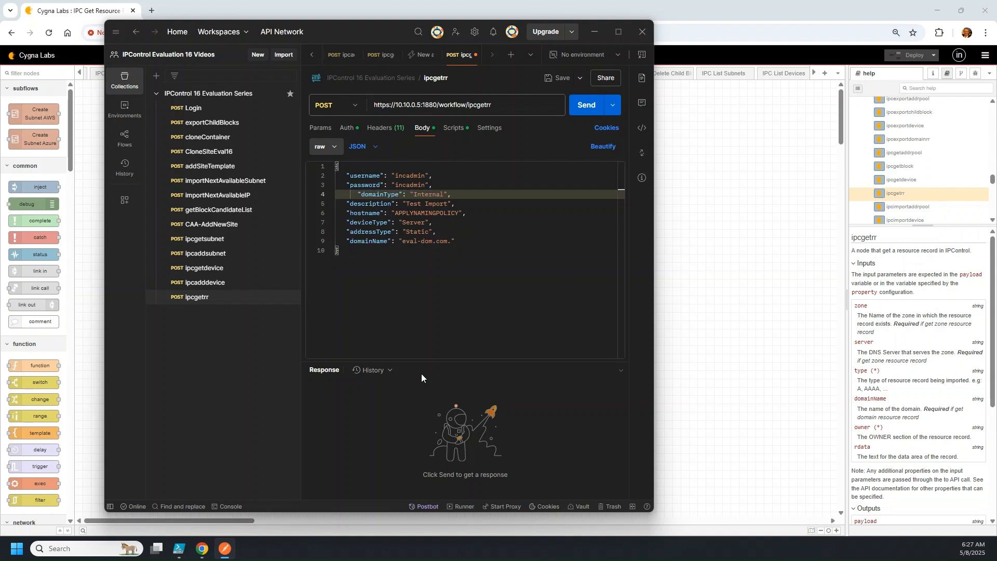
pyautogui.press('Delete')
pyautogui.press('Delete')
pyautogui.press('Delete')
pyautogui.hotkey('shift', 'Down')
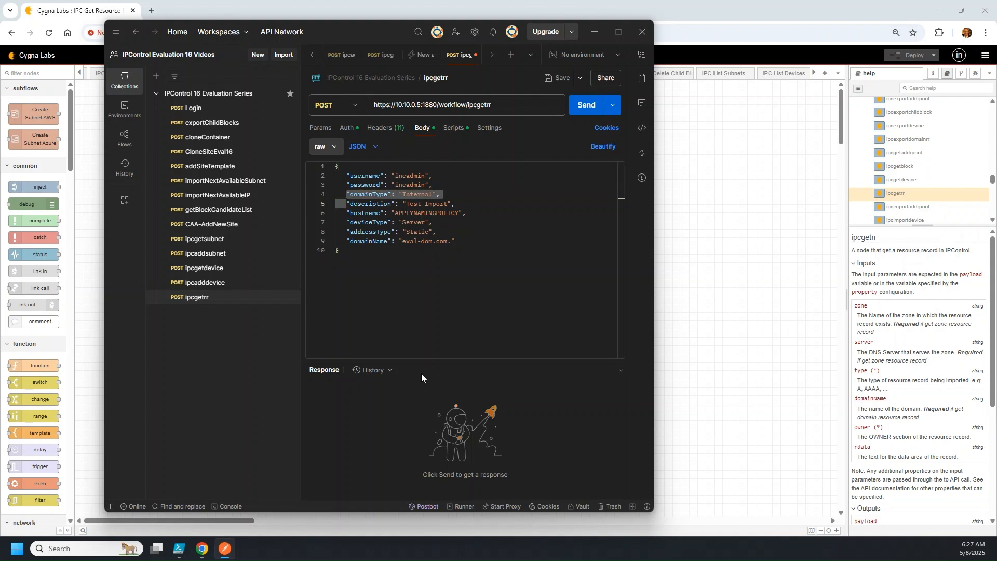
pyautogui.press('Delete')
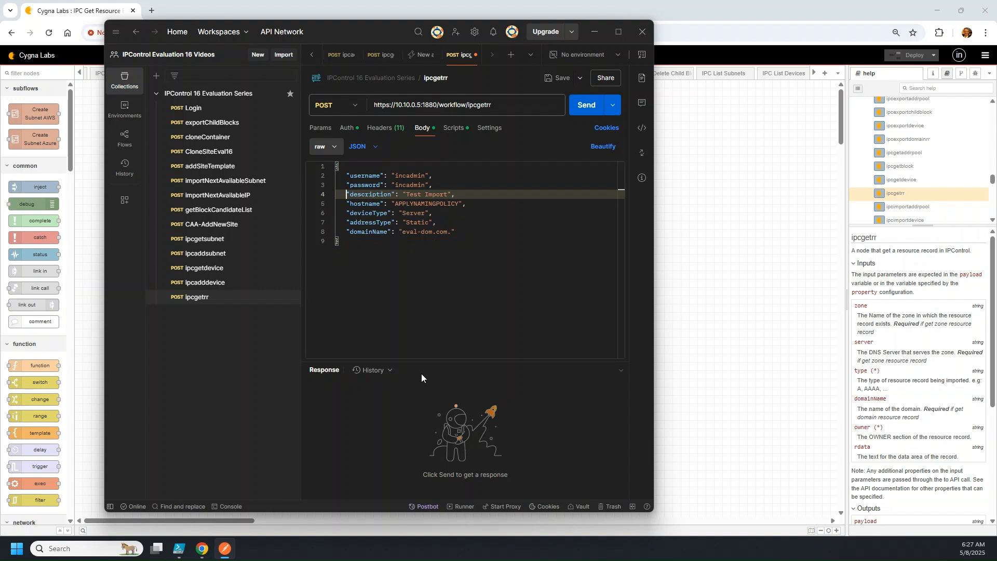
pyautogui.hotkey('shift', 'End')
pyautogui.press('Delete')
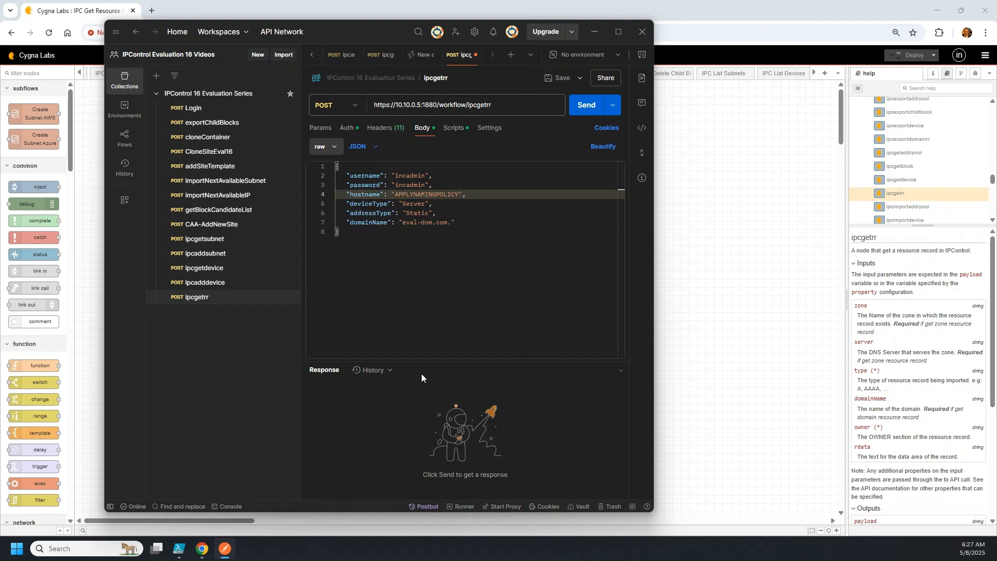
# Add "type": "A" on the emptied line 4
pyautogui.press('Down')
pyautogui.press('Up')
pyautogui.write('"type"')
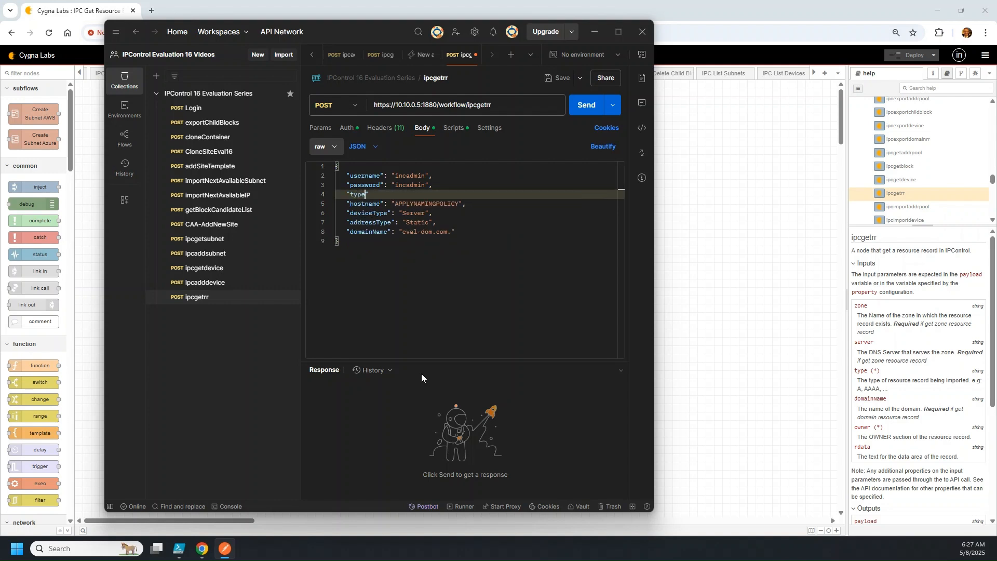
pyautogui.write(': "MX"')
pyautogui.press('BackSpace')
pyautogui.press('BackSpace')
pyautogui.press('BackSpace')
pyautogui.press('BackSpace')
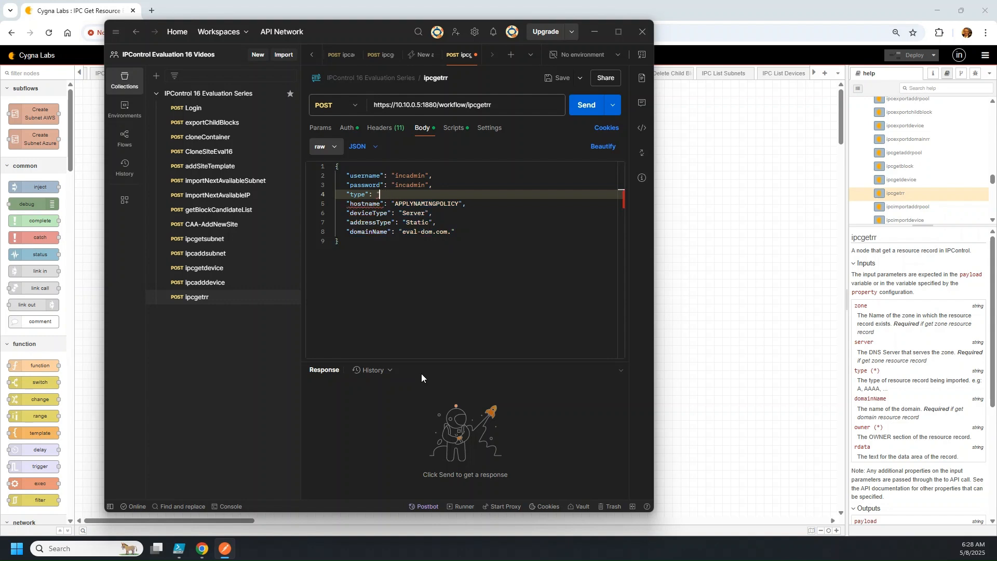
pyautogui.write('A",')
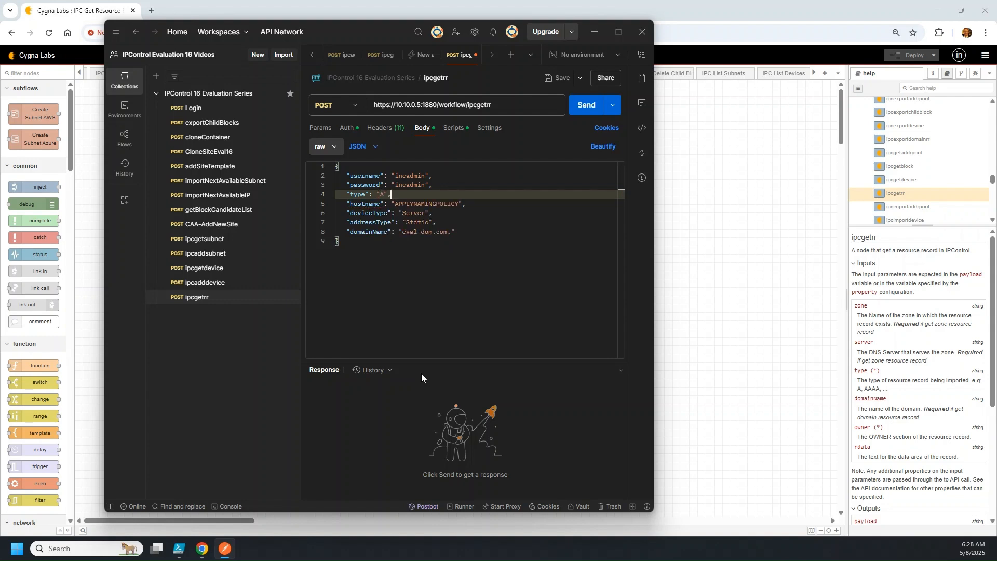
# Delete the deviceType and addressType entries, leaving hostname and domainName
pyautogui.press('Down')
pyautogui.press('Down')
pyautogui.press('Down')
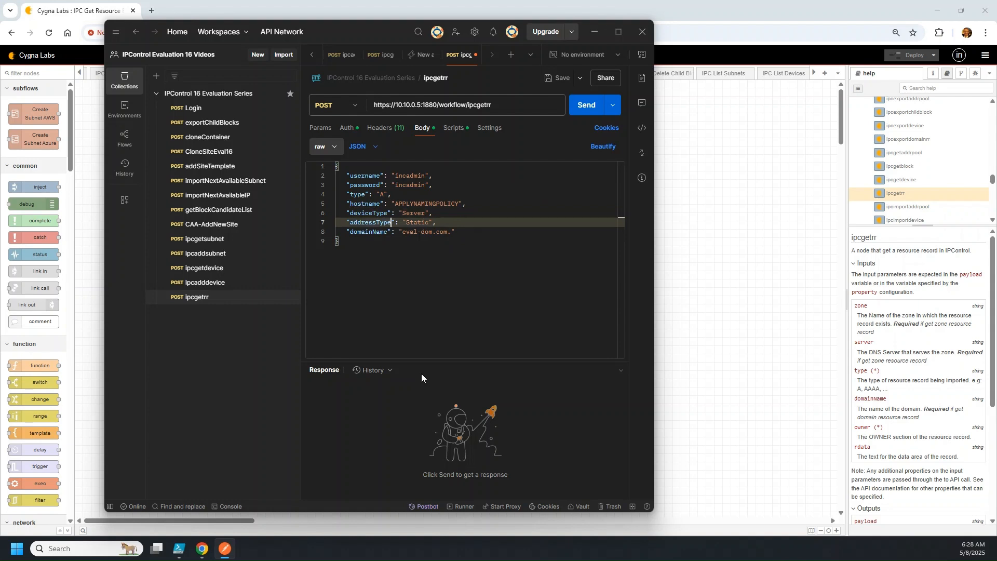
pyautogui.press('Up')
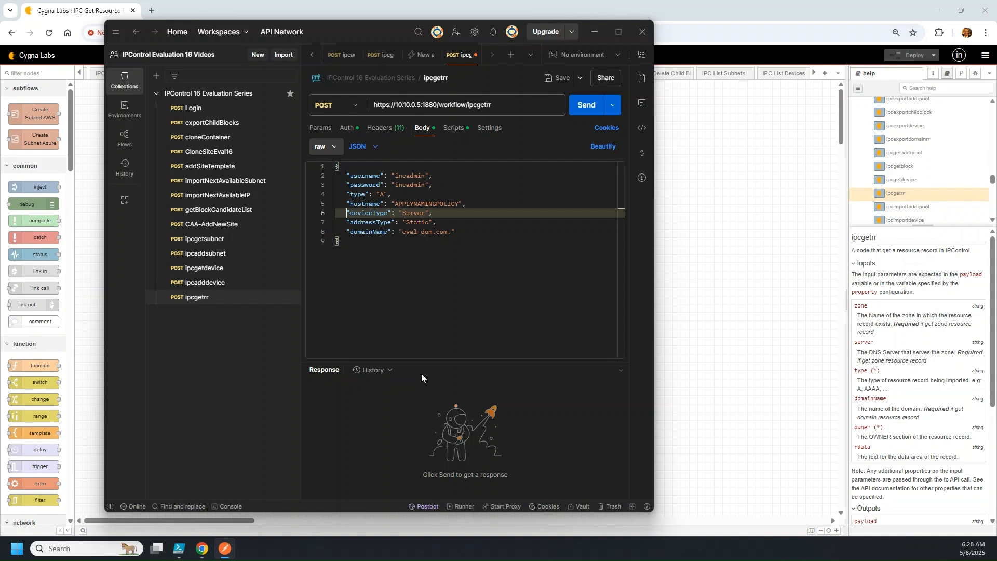
pyautogui.hotkey('shift', 'Down')
pyautogui.hotkey('shift', 'Down')
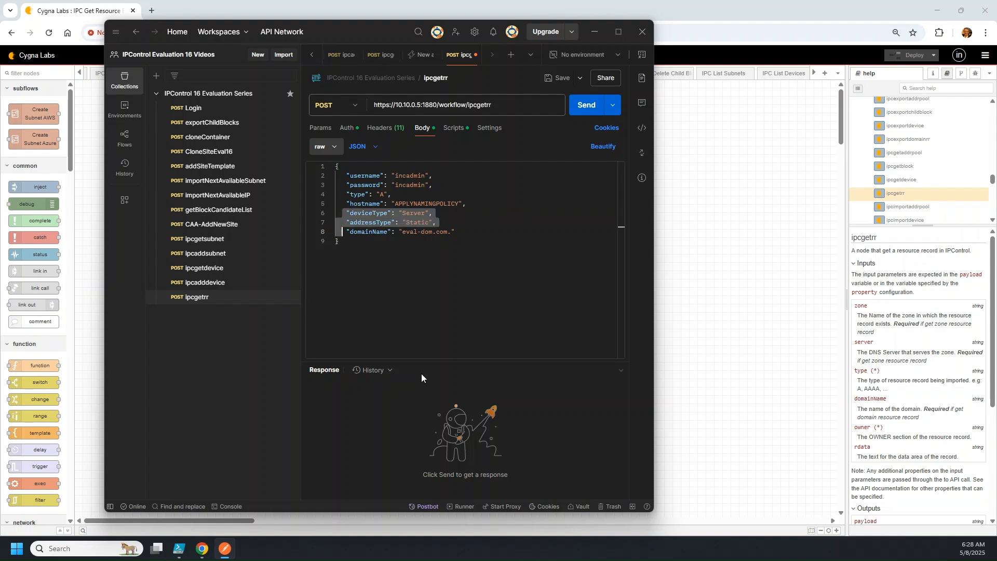
pyautogui.press('Delete')
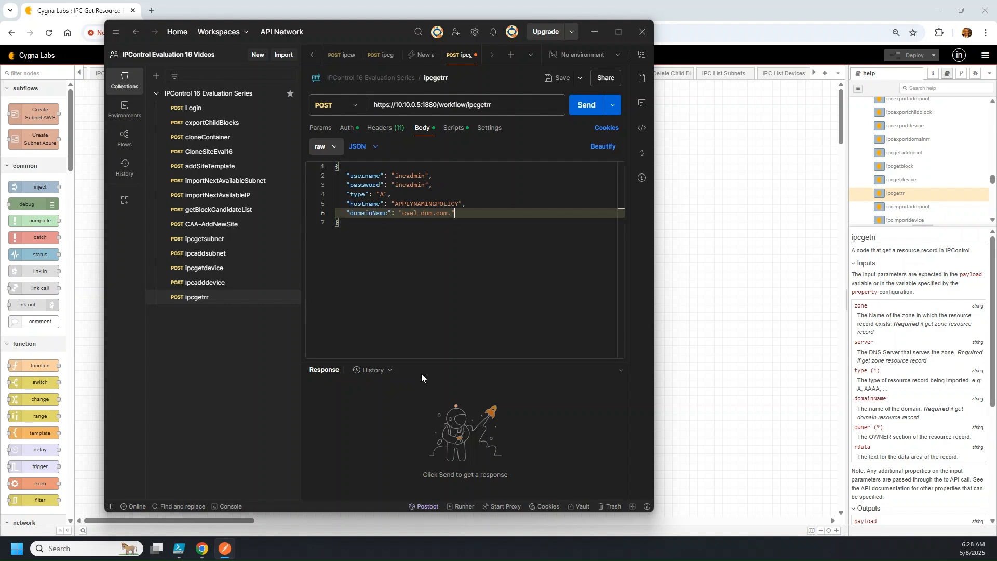
pyautogui.press('Up')
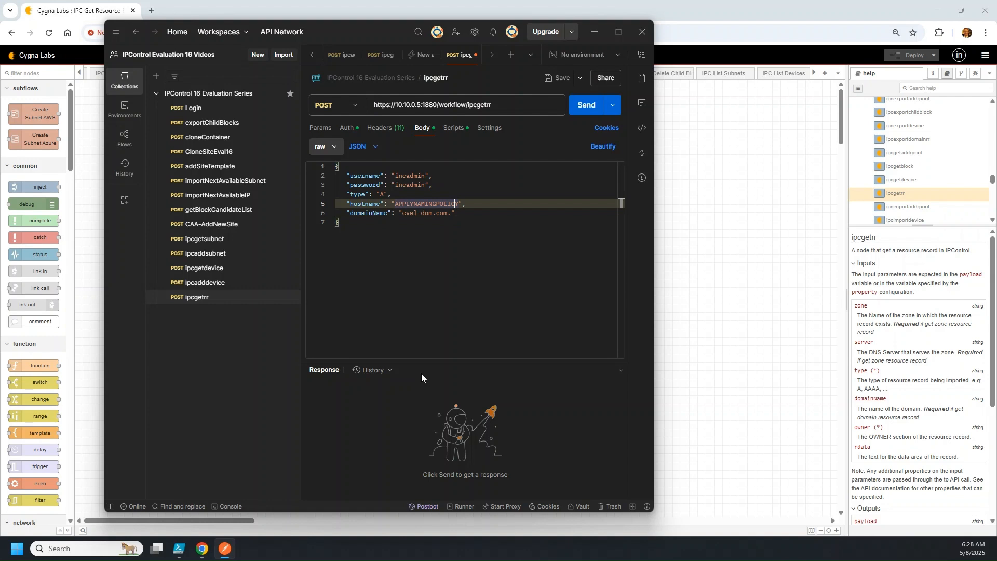
pyautogui.press('Down')
pyautogui.press('Up')
pyautogui.click(202, 548)
# Open IPControl in a new Chrome tab and log in with the admin credentials
pyautogui.click(153, 12)
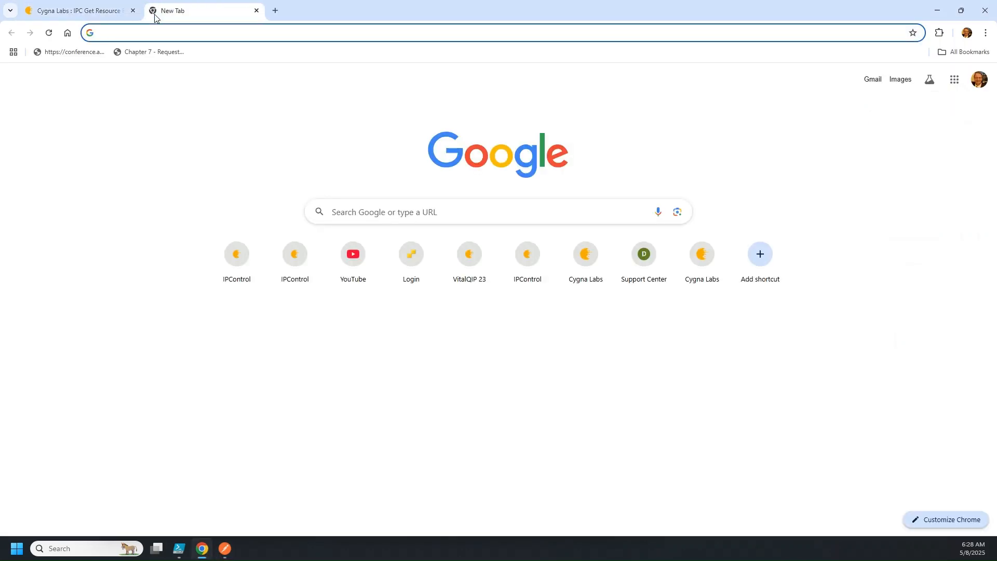
pyautogui.write('https://19')
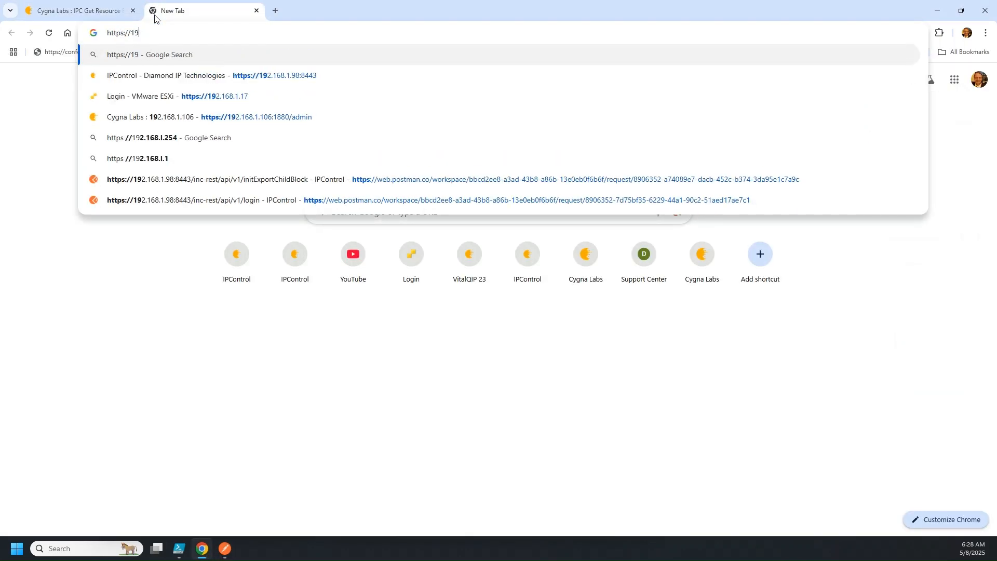
pyautogui.press('BackSpace')
pyautogui.write('0')
pyautogui.press('Return')
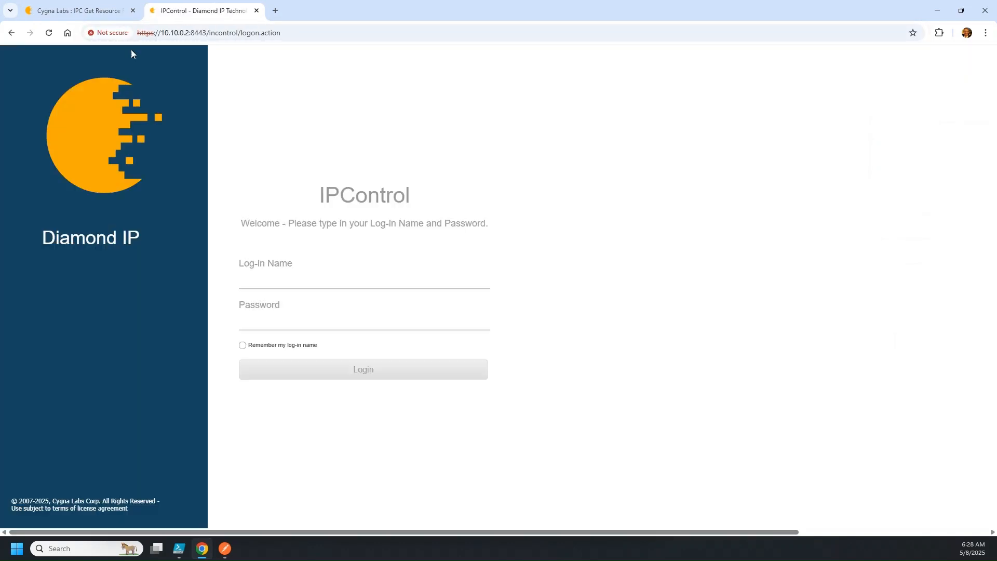
pyautogui.click(283, 286)
pyautogui.write('in')
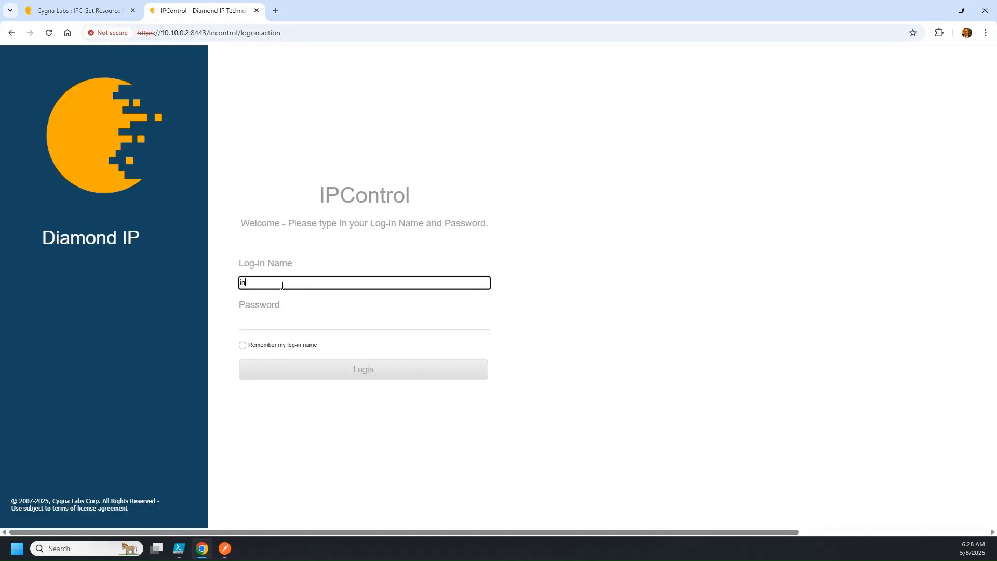
pyautogui.write('cadmin')
pyautogui.press('Tab')
pyautogui.write('i')
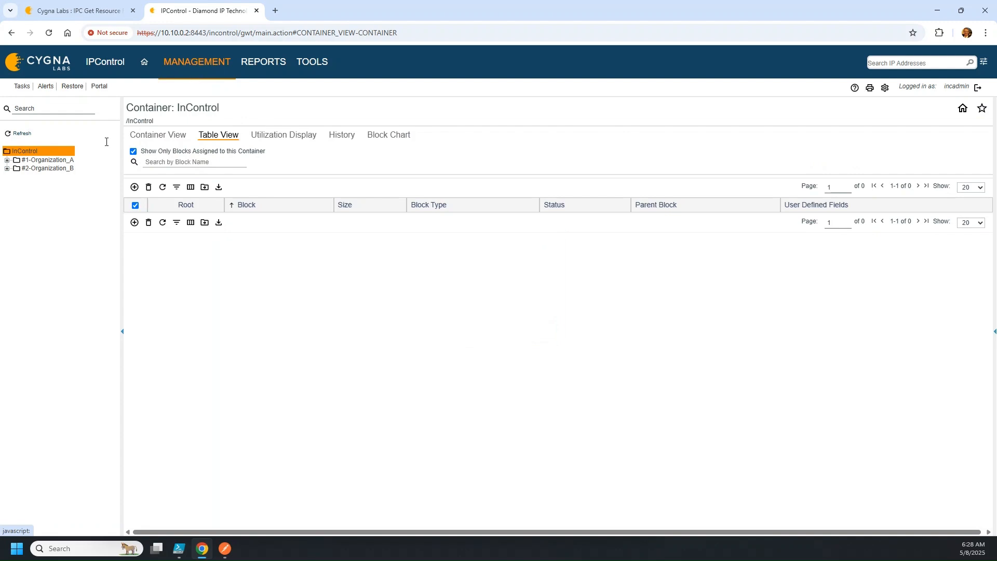
# Open eval-dom.com.'s resource records and copy the owner name router00002
pyautogui.click(201, 67)
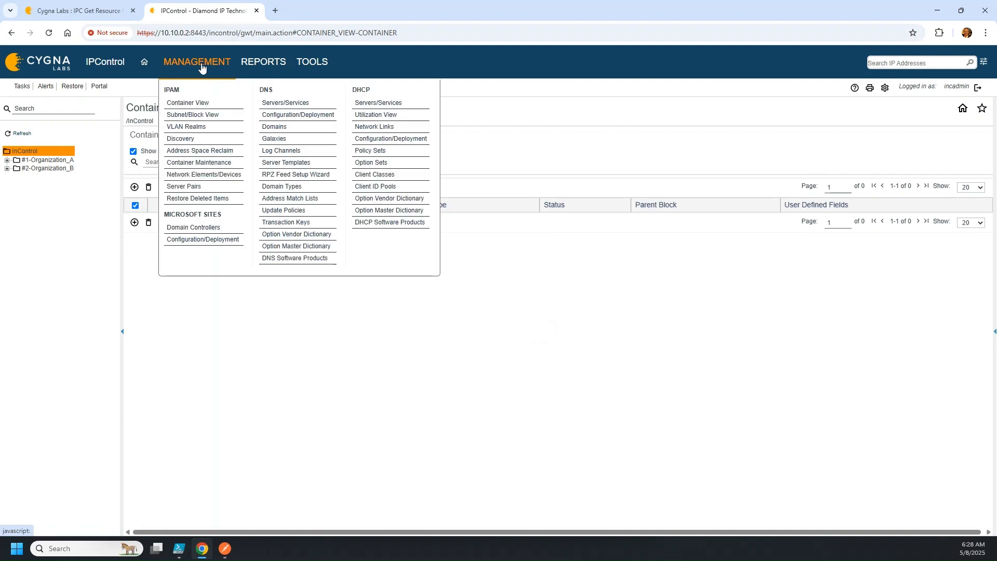
pyautogui.click(297, 135)
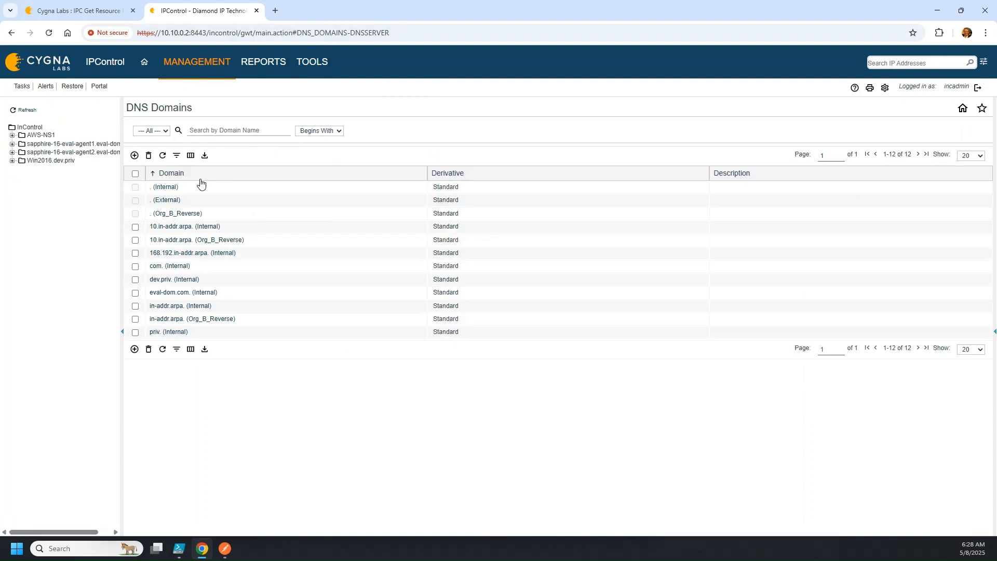
pyautogui.click(178, 292)
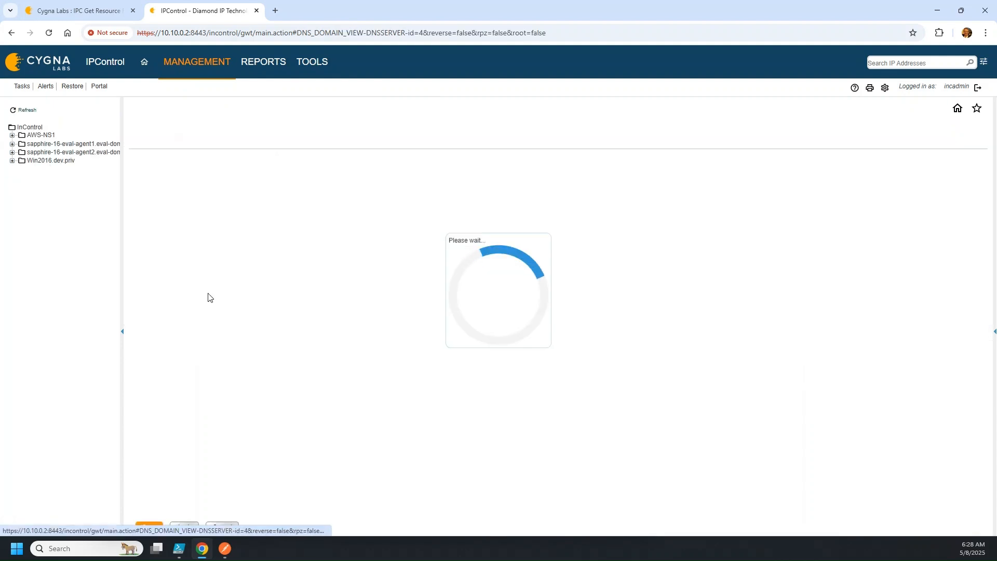
pyautogui.click(263, 138)
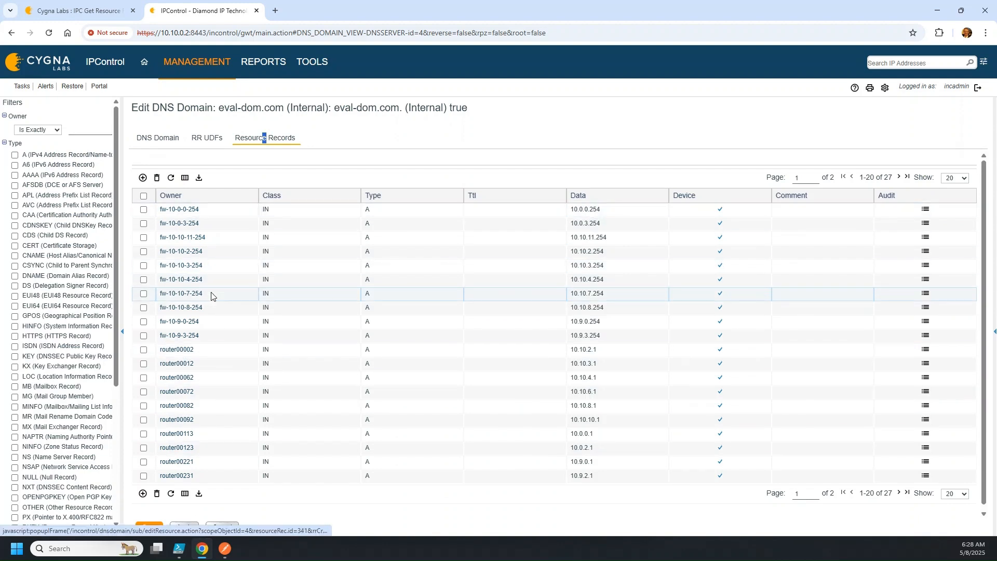
pyautogui.scroll(-1, 179, 348)
pyautogui.click(179, 346)
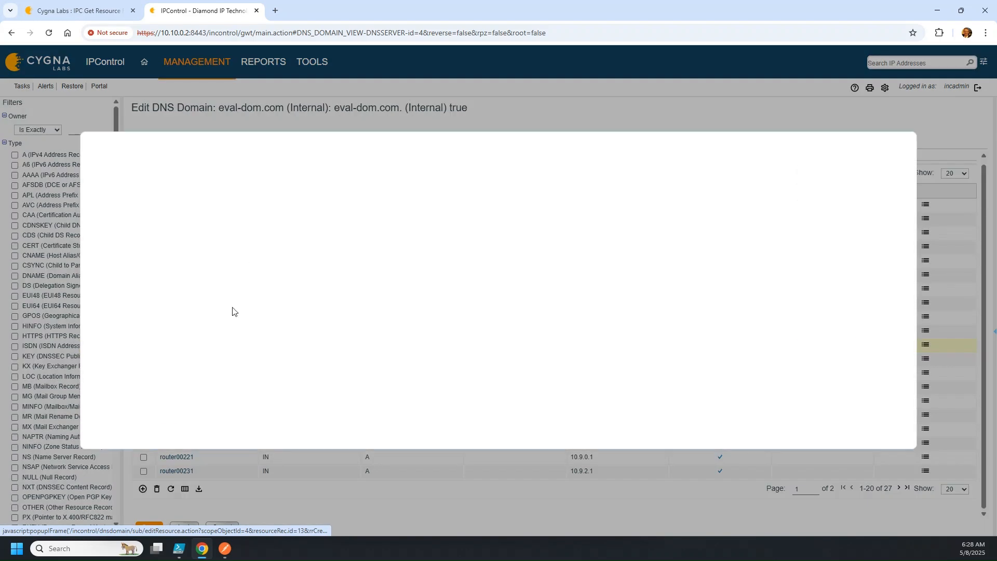
pyautogui.moveTo(245, 205); pyautogui.dragTo(179, 206)
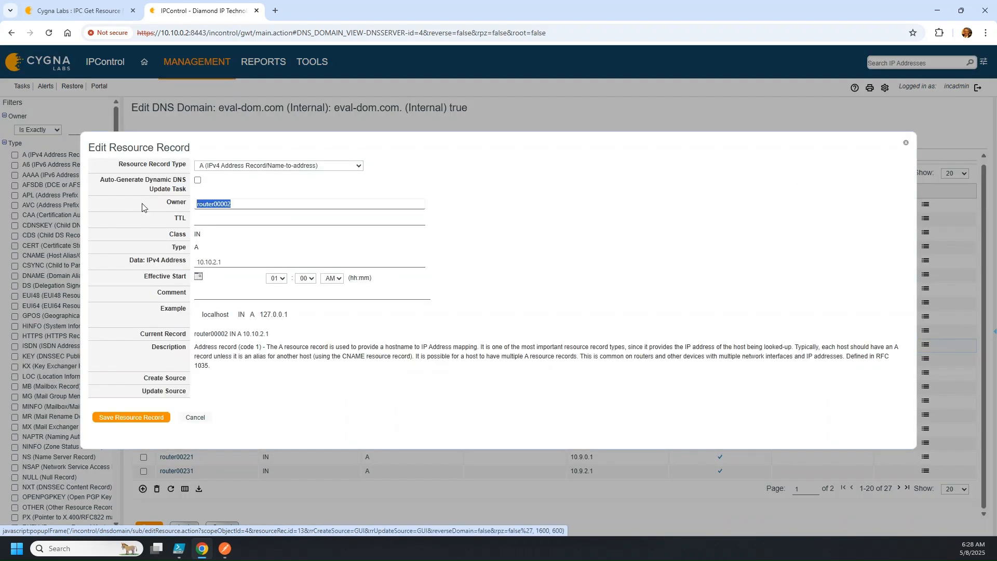
pyautogui.rightClick(199, 204)
pyautogui.click(246, 254)
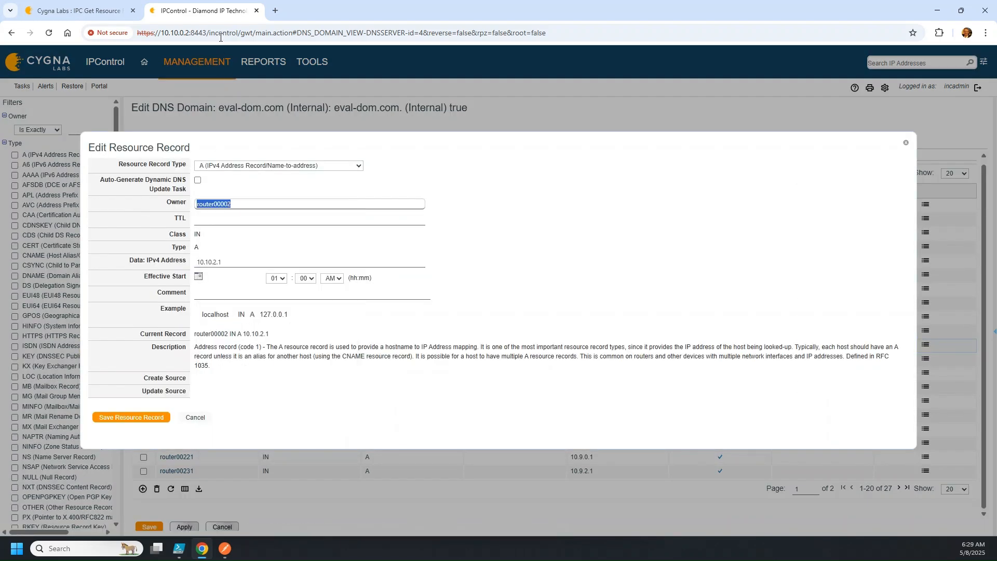
pyautogui.click(42, 10)
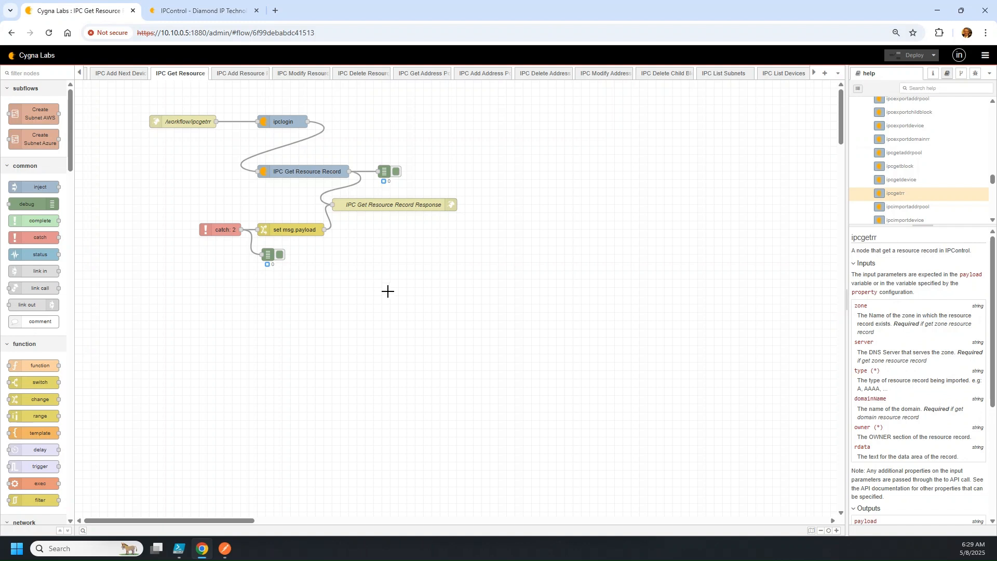
pyautogui.click(224, 548)
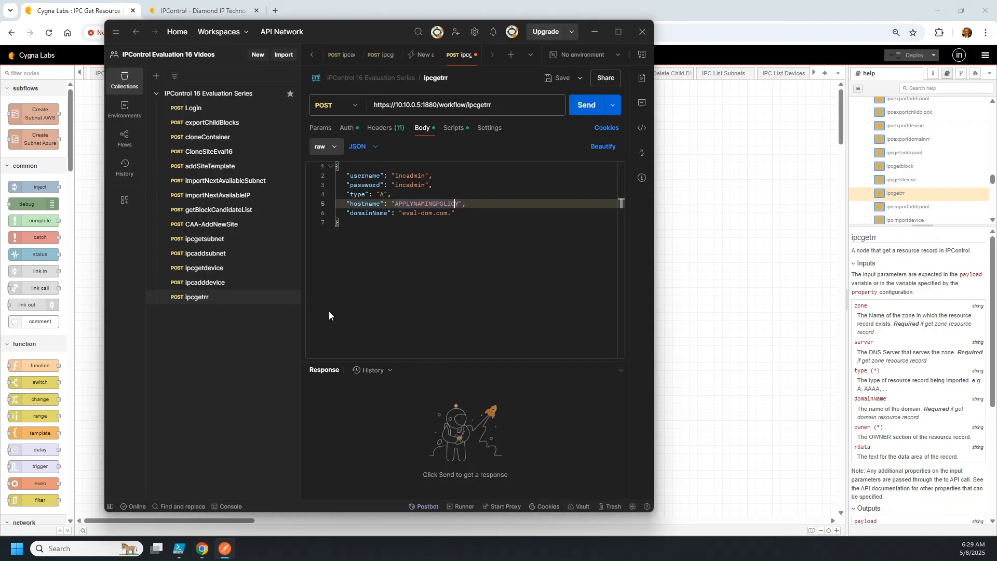
# Add owner router00002 below the type line and send, getting 400 Bad Request 'Missing type'
pyautogui.click(462, 215)
pyautogui.click(406, 194)
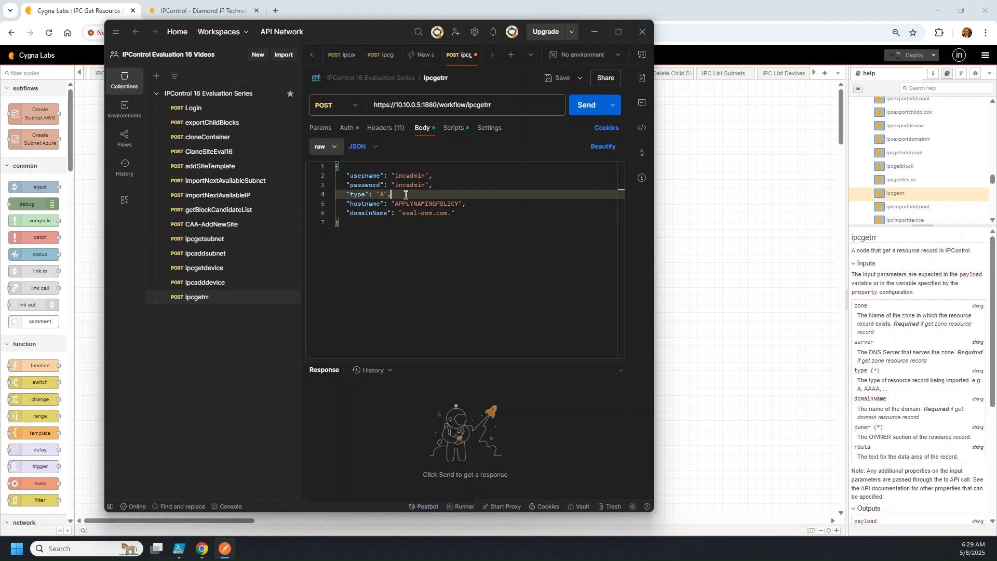
pyautogui.press('Return')
pyautogui.write('"d')
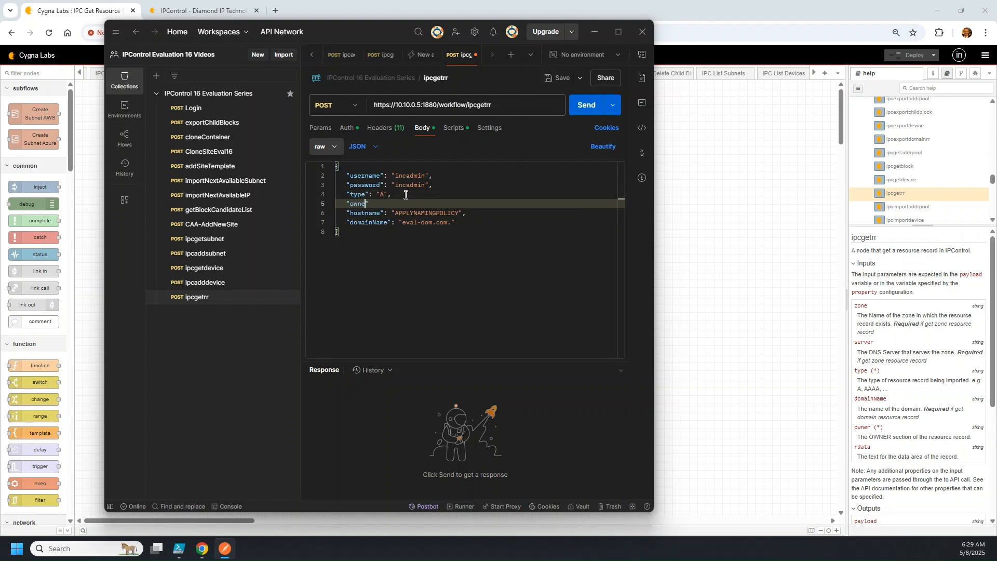
pyautogui.write('wner": "router00002",')
pyautogui.click(470, 222)
pyautogui.click(404, 194)
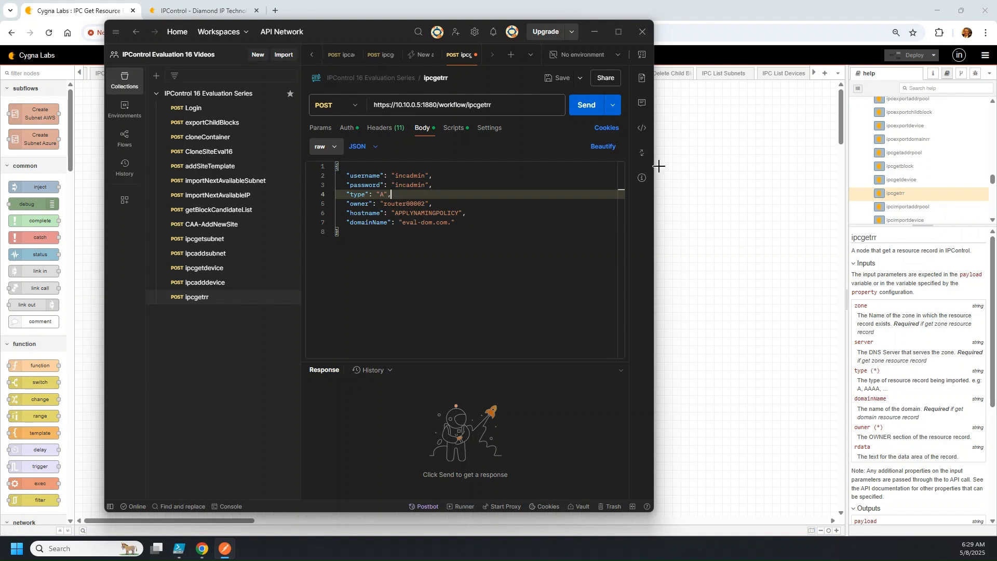
pyautogui.click(590, 106)
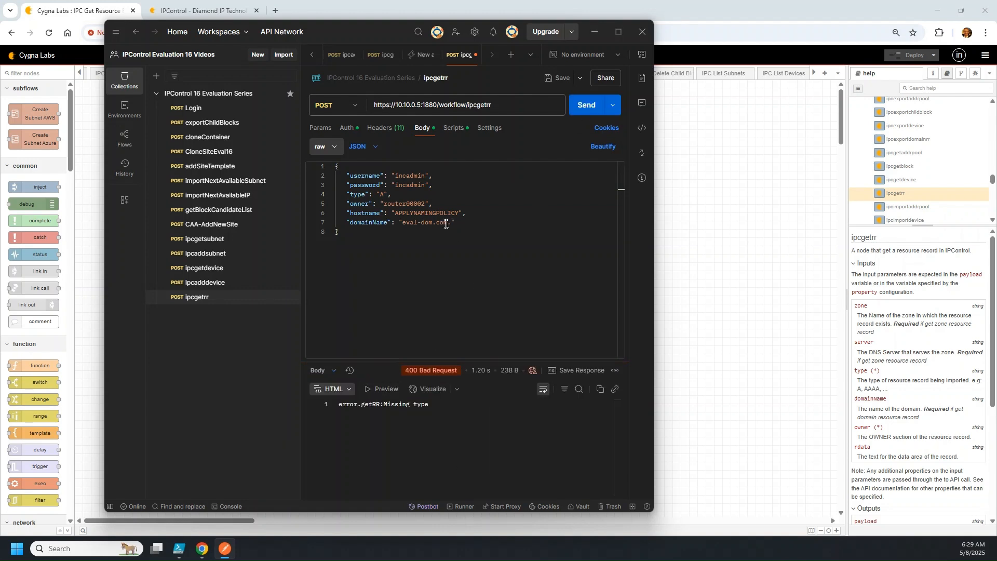
pyautogui.click(930, 387)
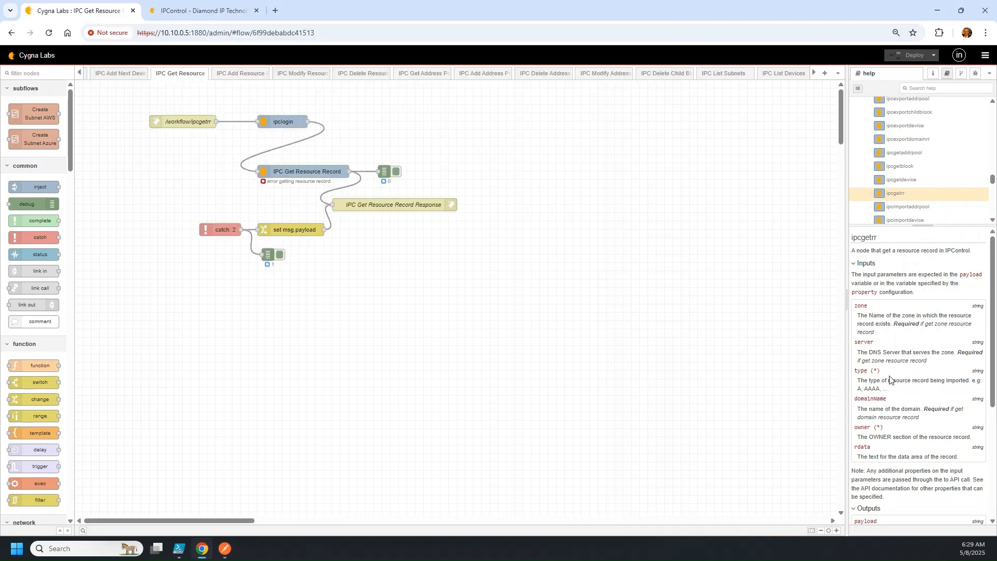
# Inspect the IPC Get Resource Record error in the debug sidebar
pyautogui.click(312, 170)
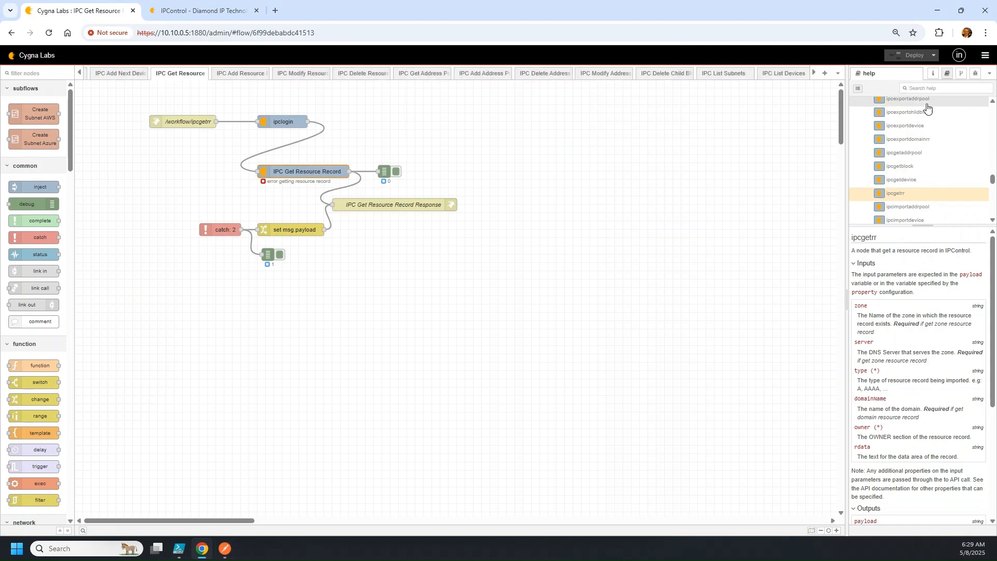
pyautogui.click(975, 73)
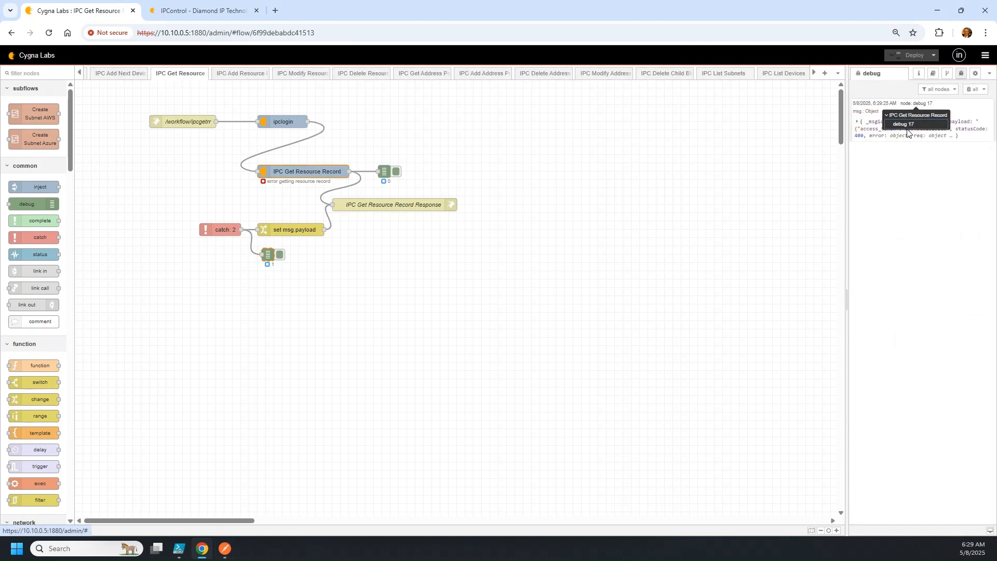
pyautogui.click(858, 128)
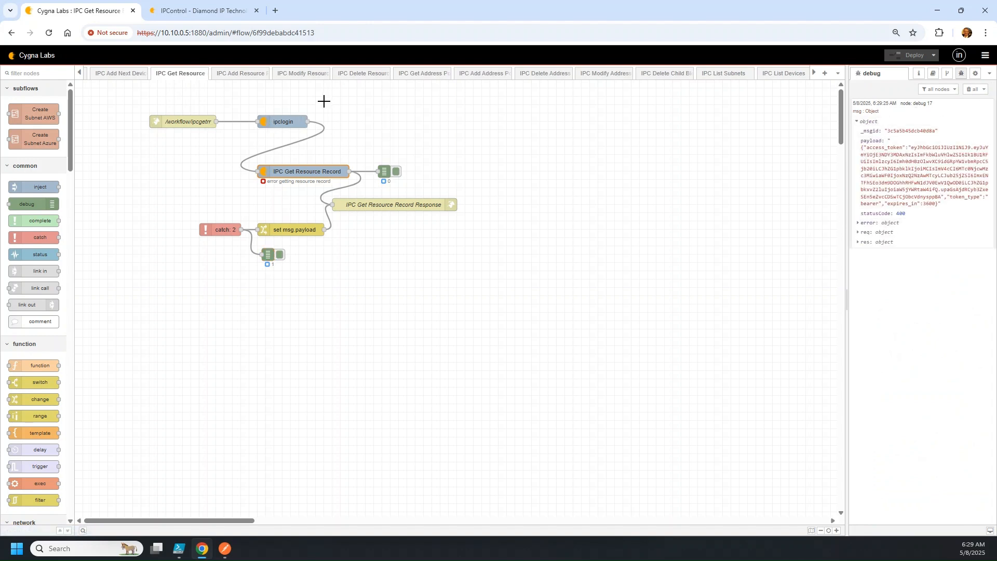
# Change the ipclogin node's output property from payload to credentials
pyautogui.doubleClick(282, 120)
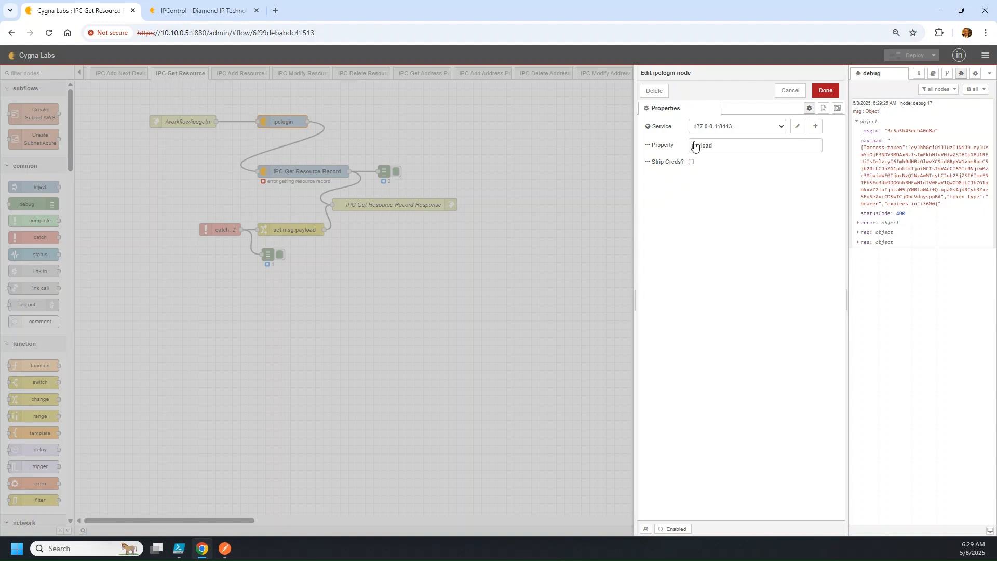
pyautogui.doubleClick(695, 146)
pyautogui.write('credentials')
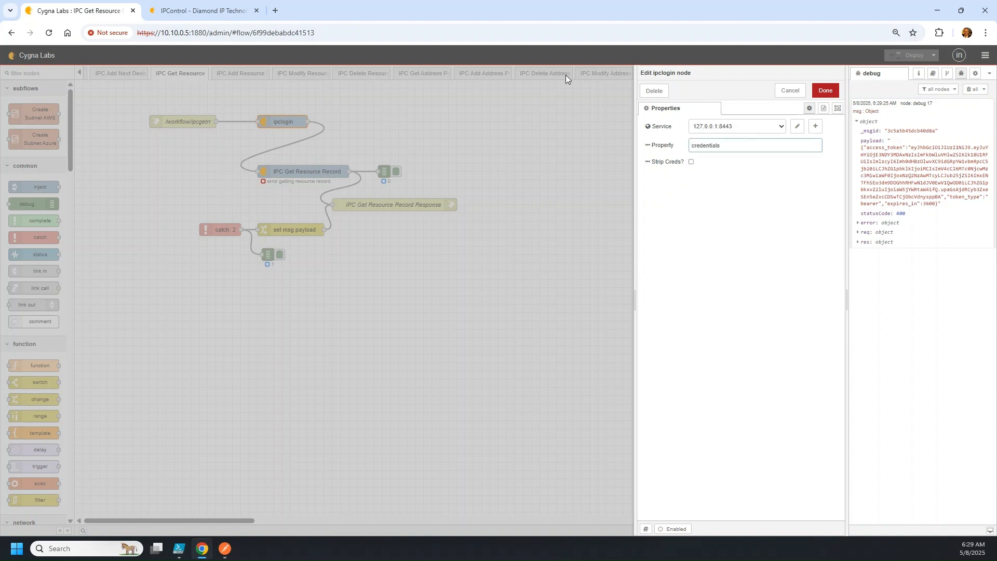
pyautogui.click(825, 91)
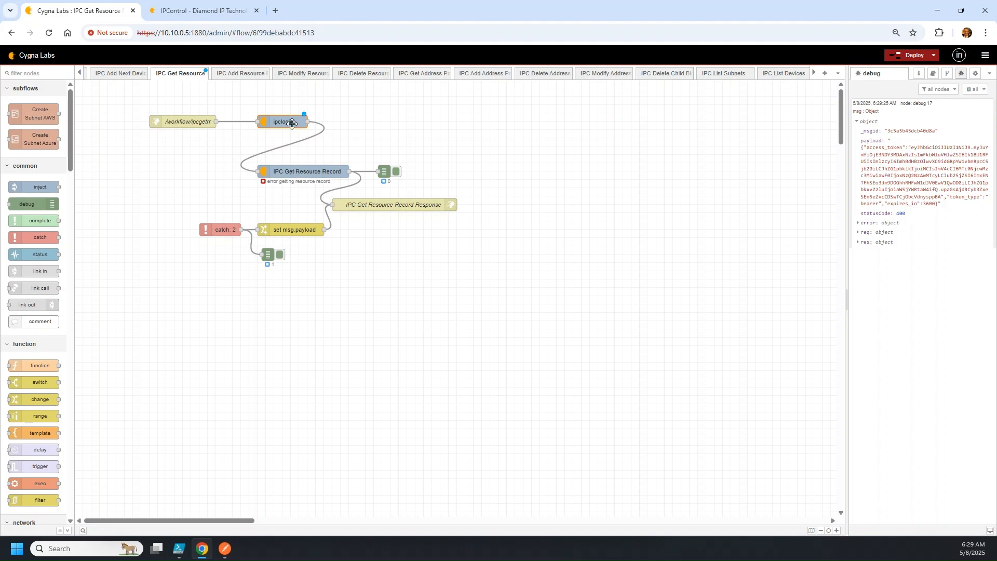
pyautogui.doubleClick(291, 123)
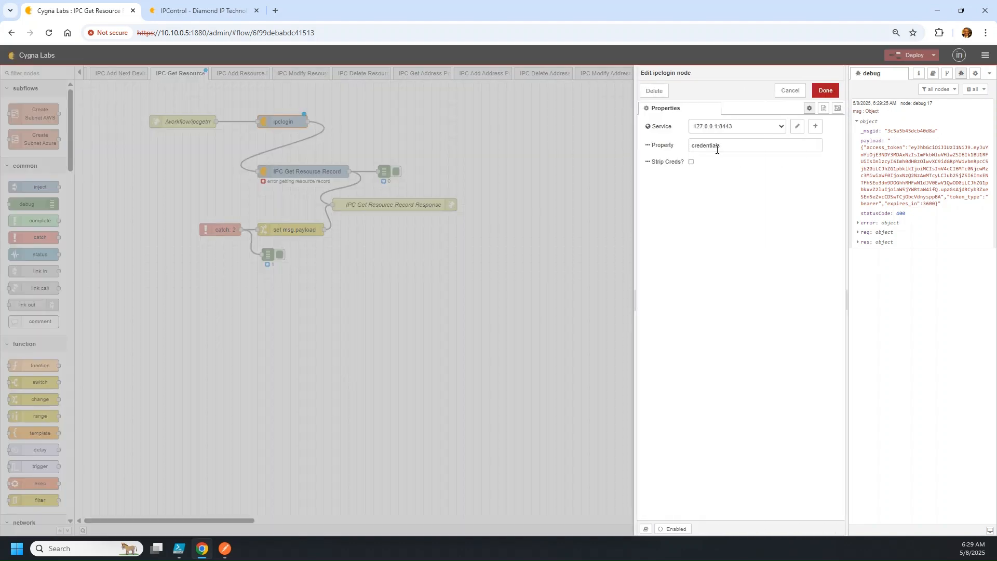
pyautogui.click(790, 90)
# Deploy the updated IPC Get Resource flow
pyautogui.click(161, 122)
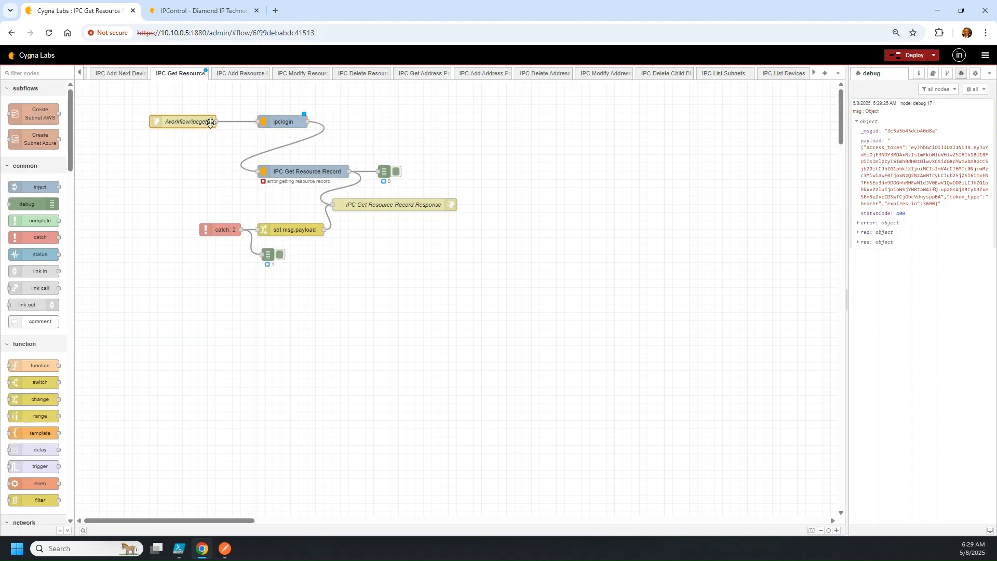
pyautogui.click(281, 122)
pyautogui.click(913, 55)
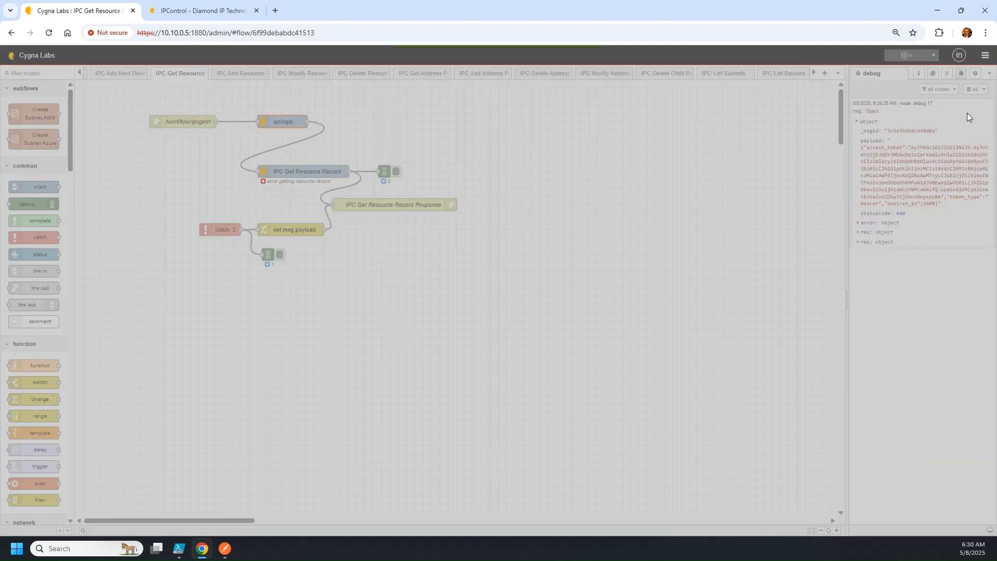
pyautogui.click(970, 89)
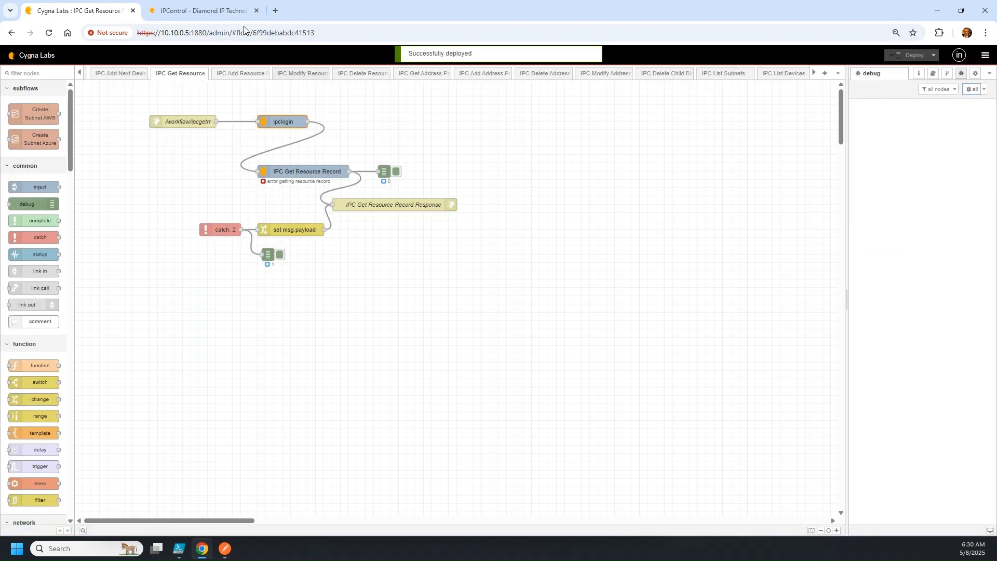
# Resend ipcgetrr and review the 200 OK response with the router00002 A record
pyautogui.click(225, 548)
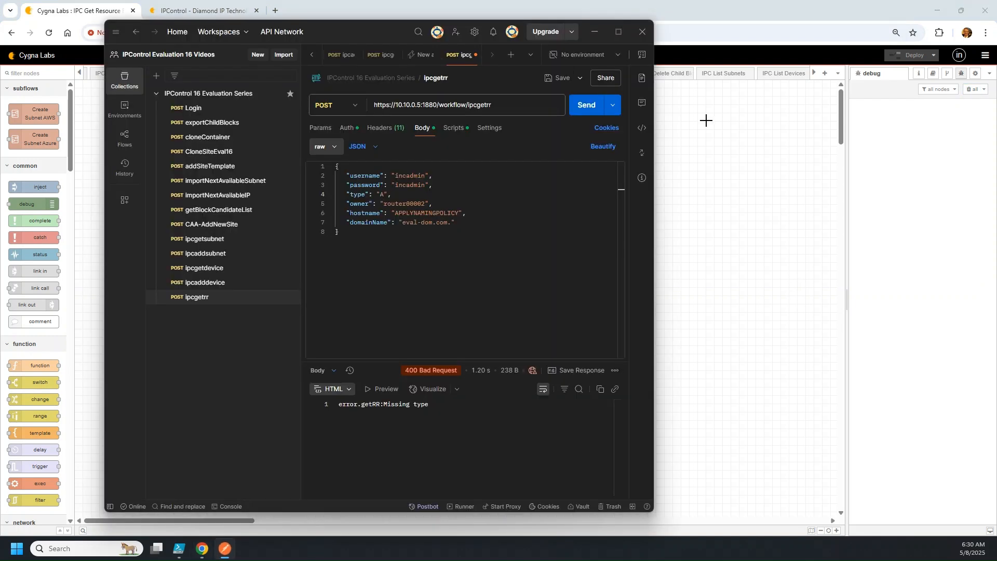
pyautogui.click(579, 106)
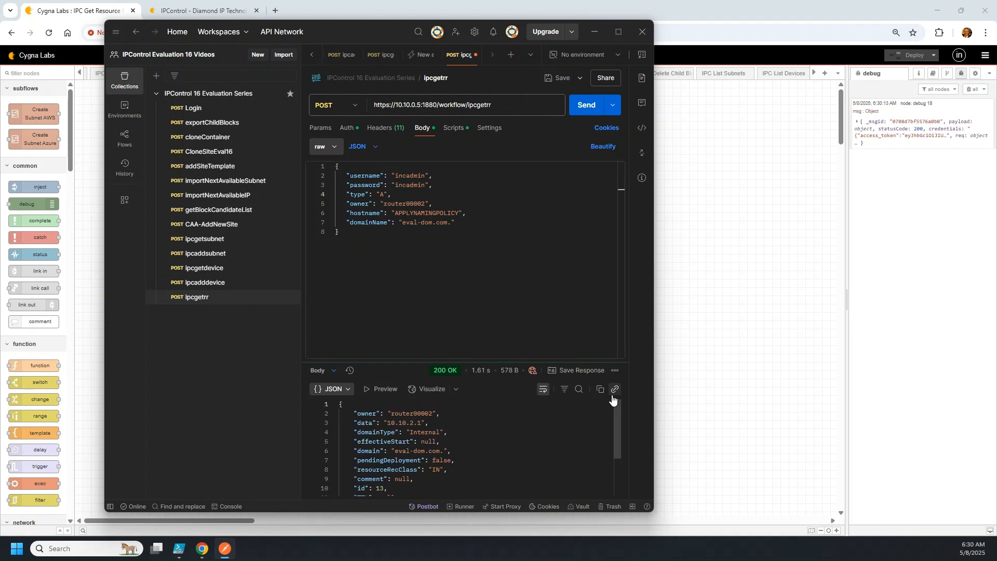
pyautogui.moveTo(653, 511); pyautogui.dragTo(711, 536)
pyautogui.scroll(-2, 418, 463)
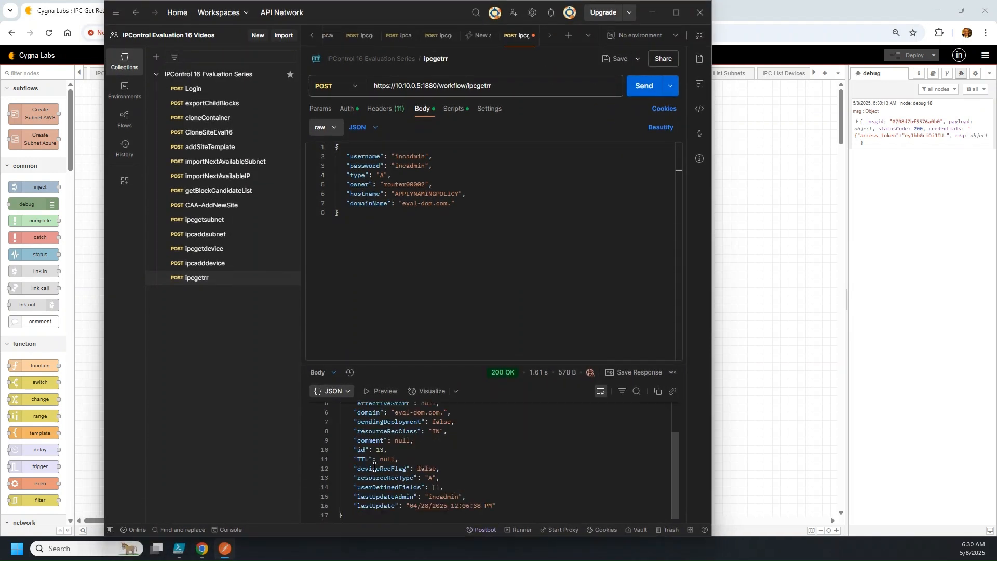
pyautogui.moveTo(358, 517); pyautogui.dragTo(332, 455)
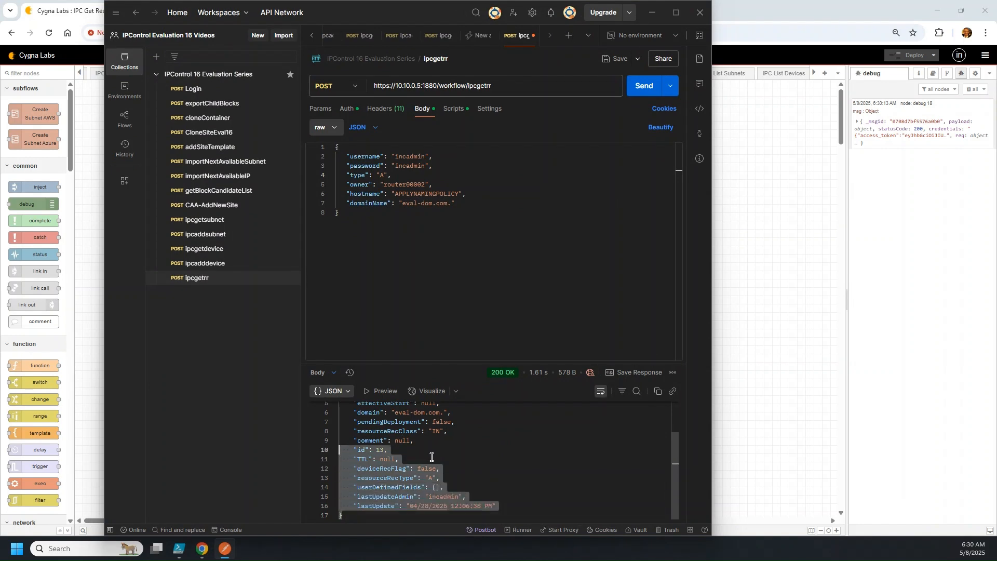
pyautogui.scroll(1, 407, 451)
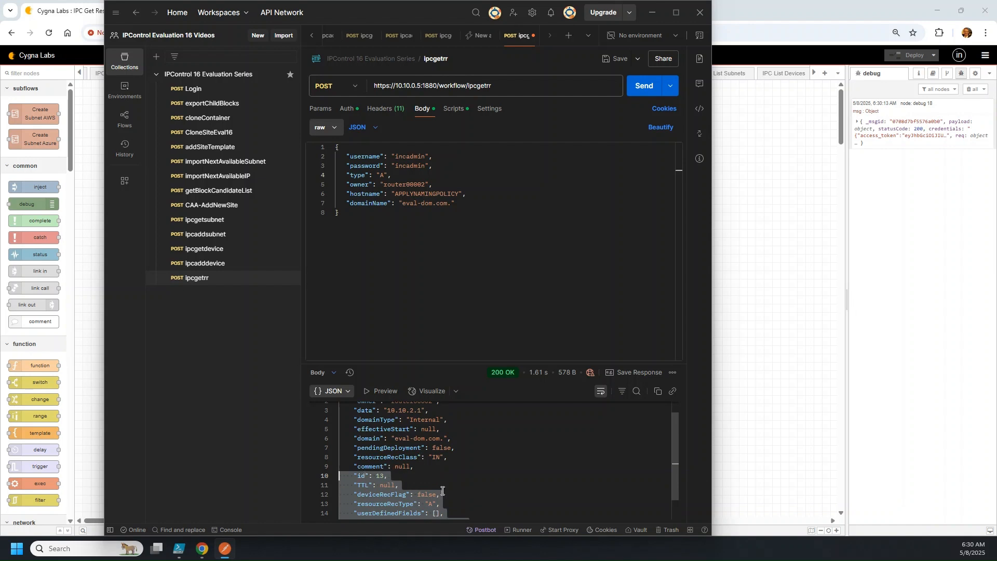
pyautogui.scroll(1, 443, 492)
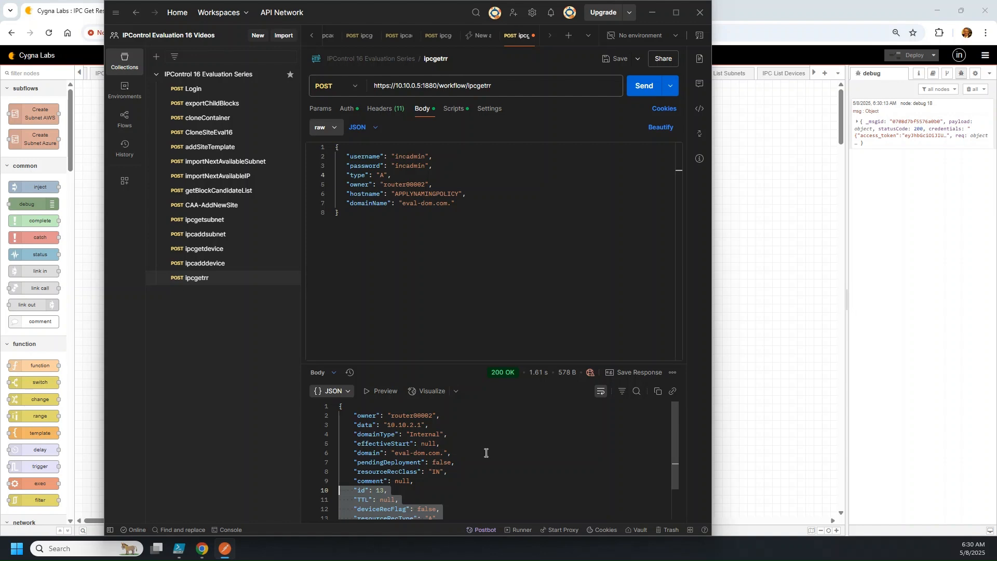
pyautogui.scroll(-1, 486, 452)
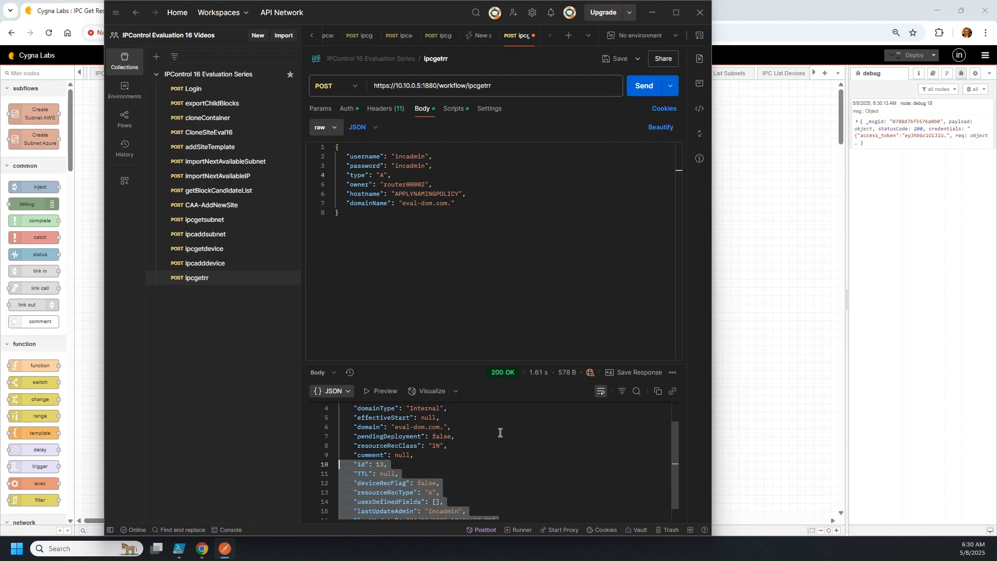
pyautogui.click(793, 264)
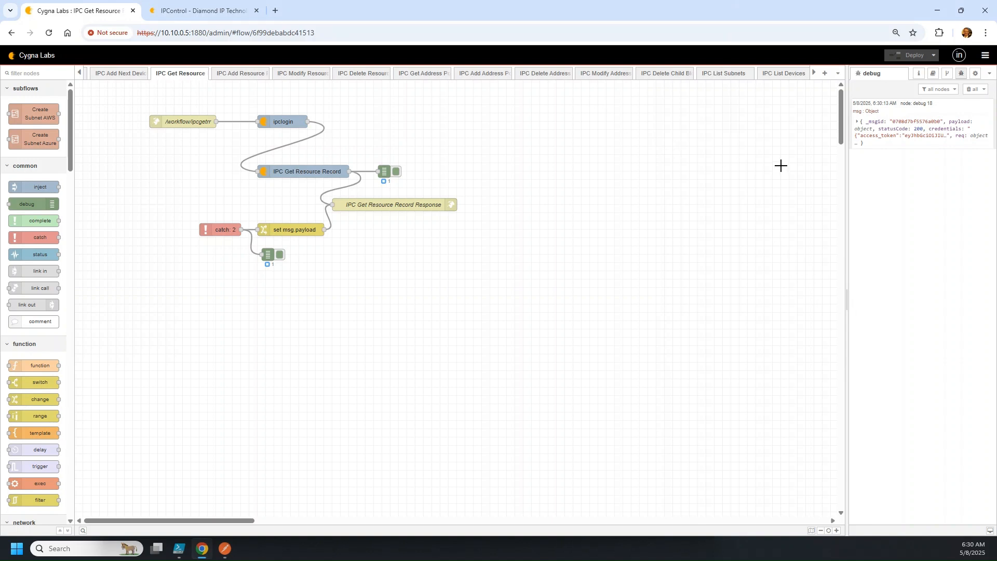
# Rename the IPC Add Resource Record endpoint node to /workflow/ipcaddrr
pyautogui.click(965, 9)
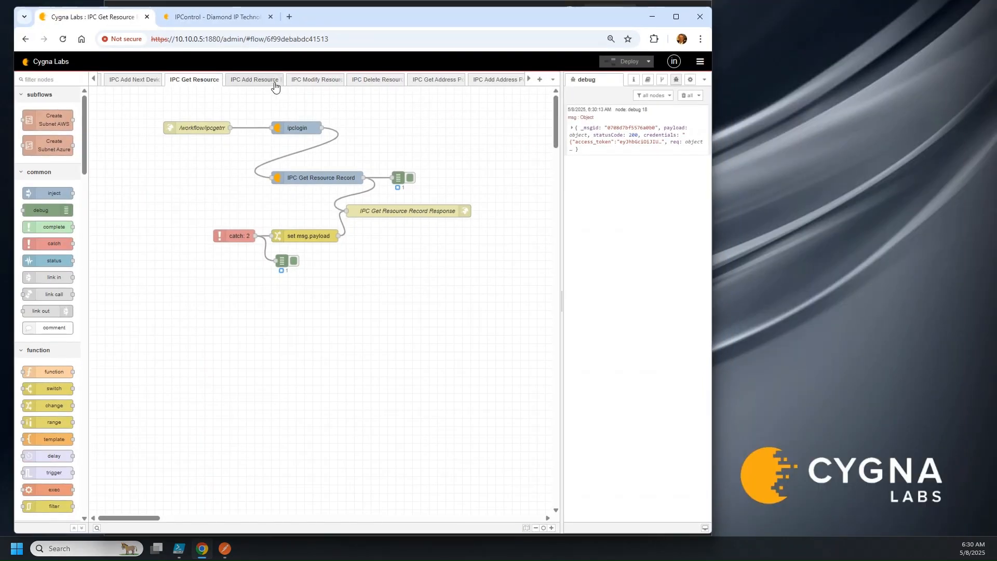
pyautogui.click(254, 81)
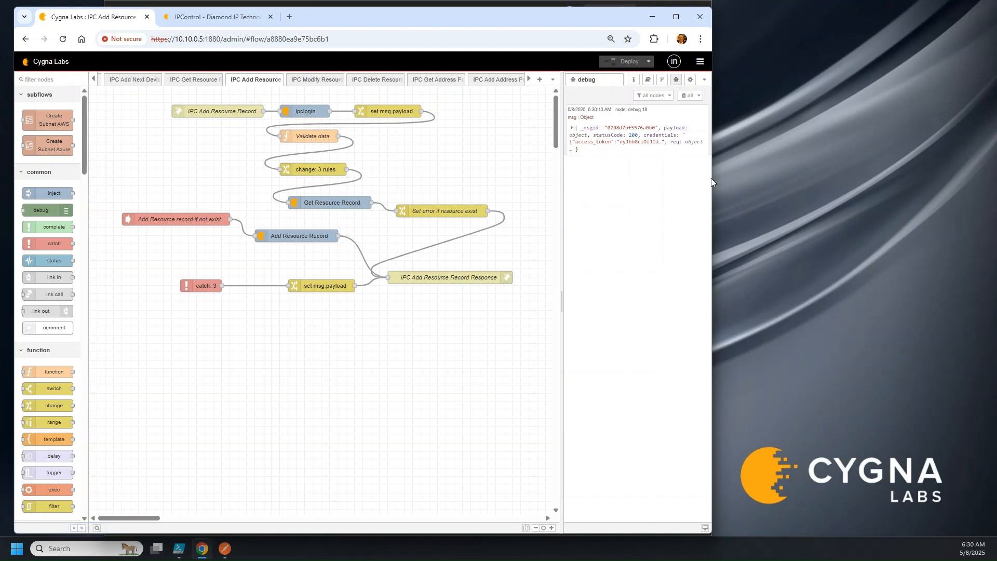
pyautogui.moveTo(712, 178); pyautogui.dragTo(787, 178)
pyautogui.click(336, 202)
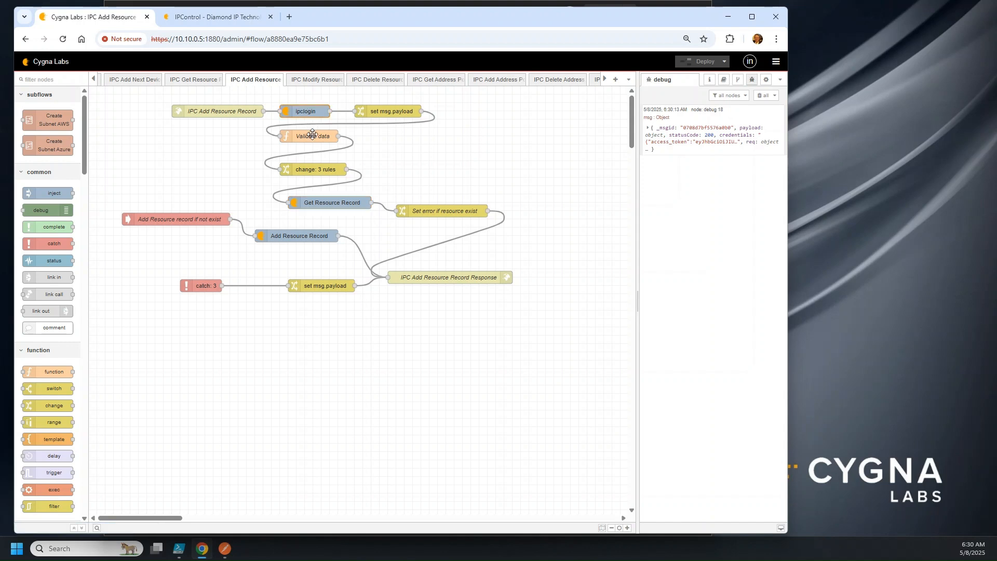
pyautogui.click(215, 115)
pyautogui.doubleClick(215, 114)
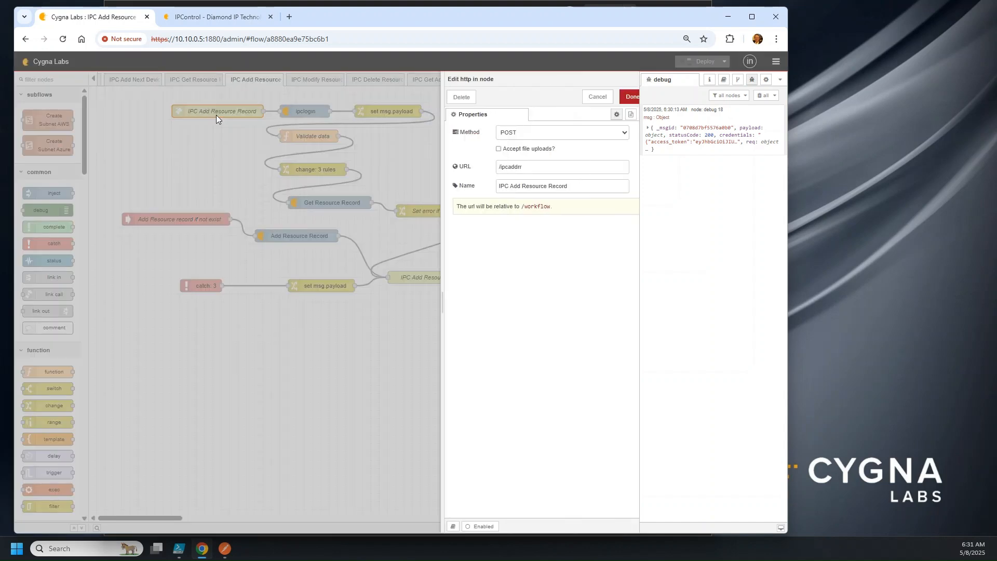
pyautogui.moveTo(565, 188); pyautogui.dragTo(326, 162)
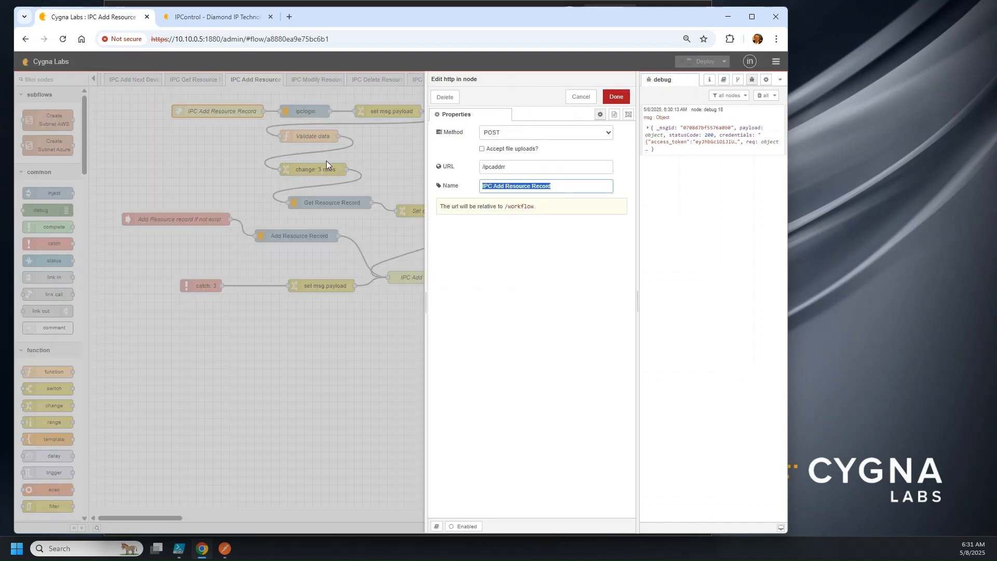
pyautogui.write('/workflow/ipcaddrr')
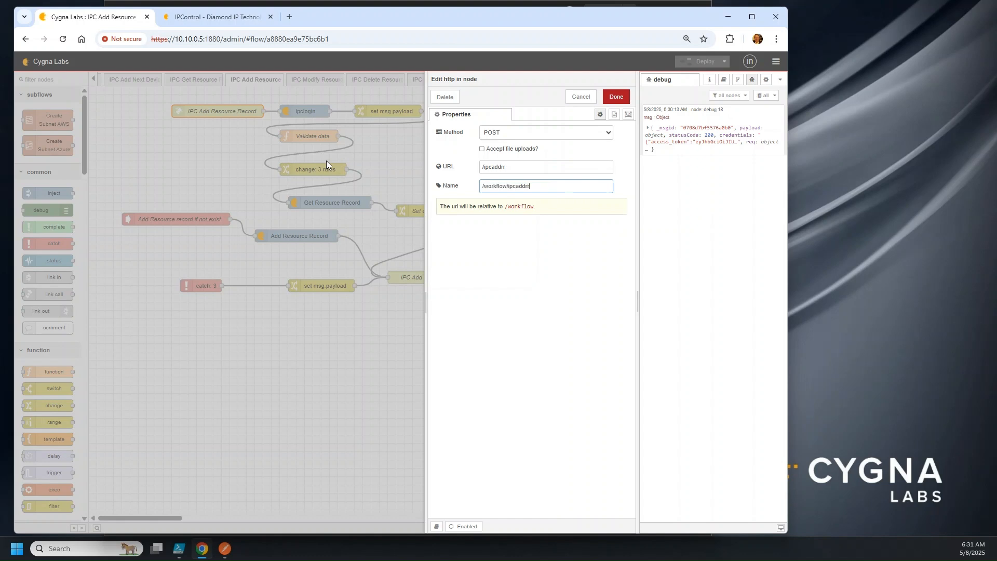
pyautogui.click(616, 97)
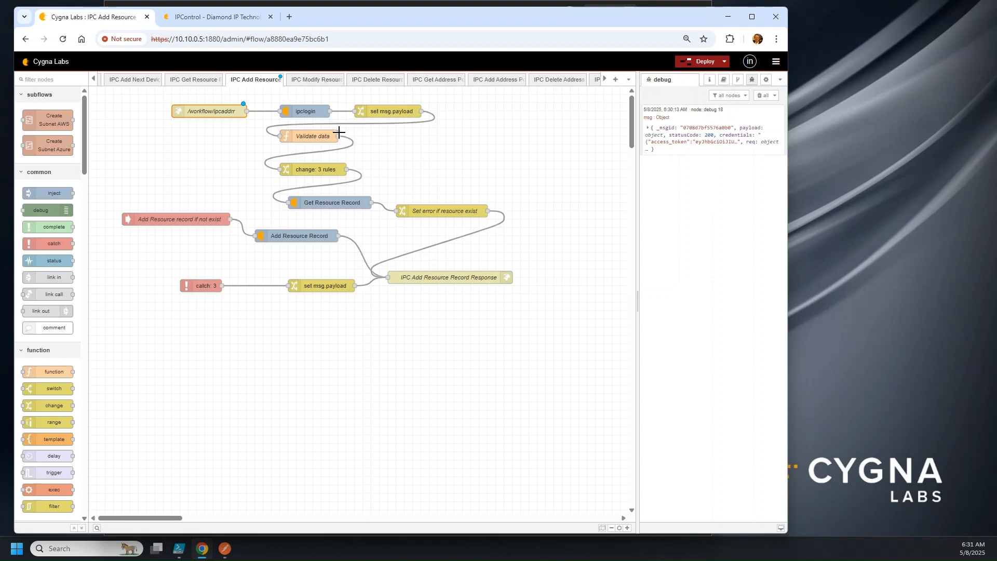
# Delete the set msg.payload node and wire ipclogin directly into Validate data
pyautogui.doubleClick(317, 107)
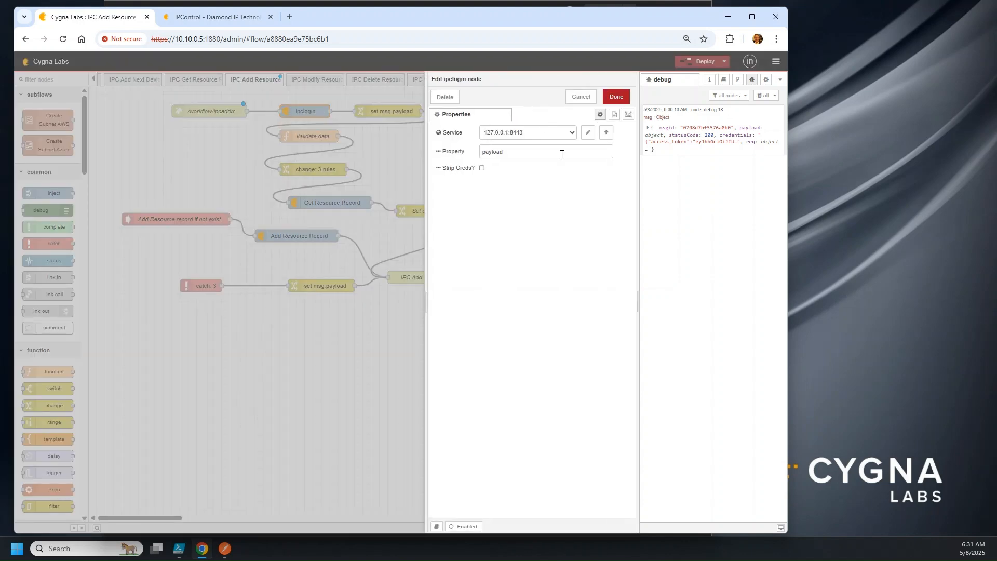
pyautogui.click(580, 97)
pyautogui.doubleClick(390, 111)
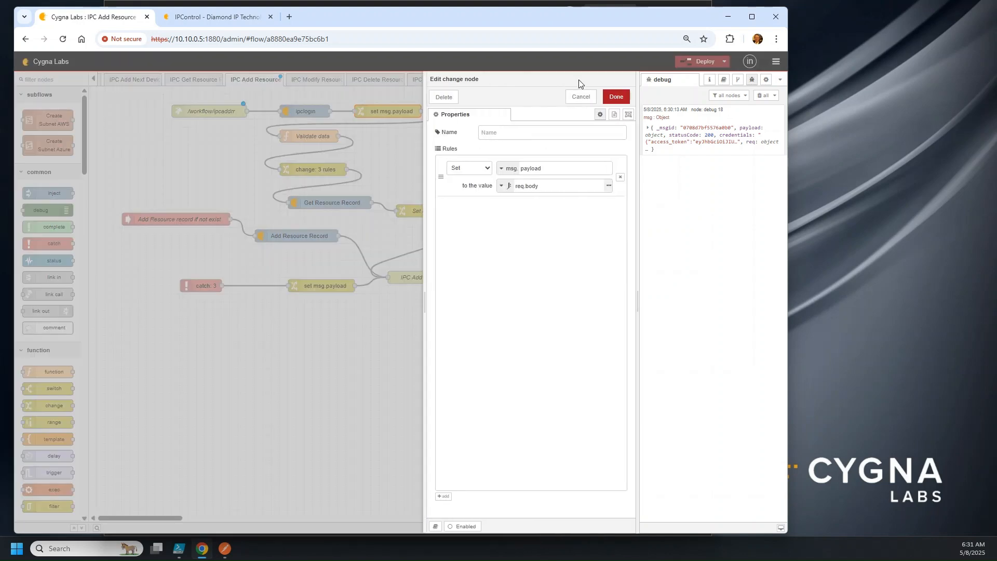
pyautogui.click(595, 98)
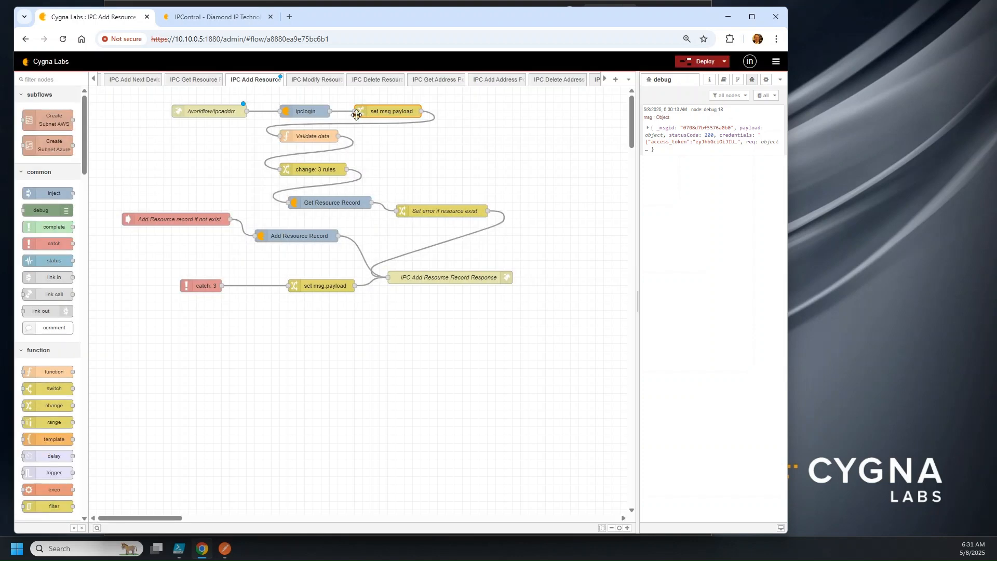
pyautogui.press('Delete')
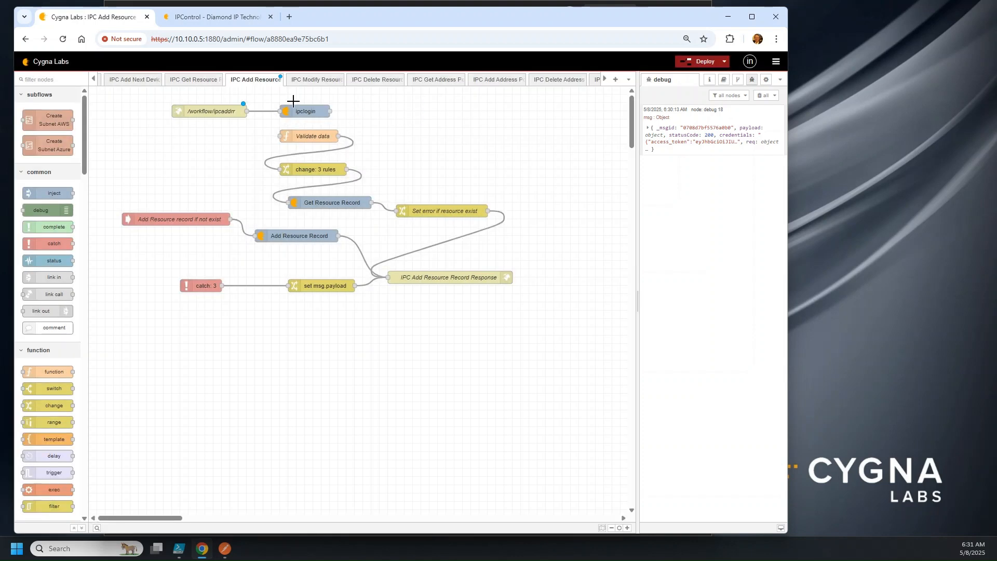
pyautogui.moveTo(330, 111); pyautogui.dragTo(280, 135)
# Make the ipclogin node store credentials, then open the Validate data function code
pyautogui.doubleClick(306, 110)
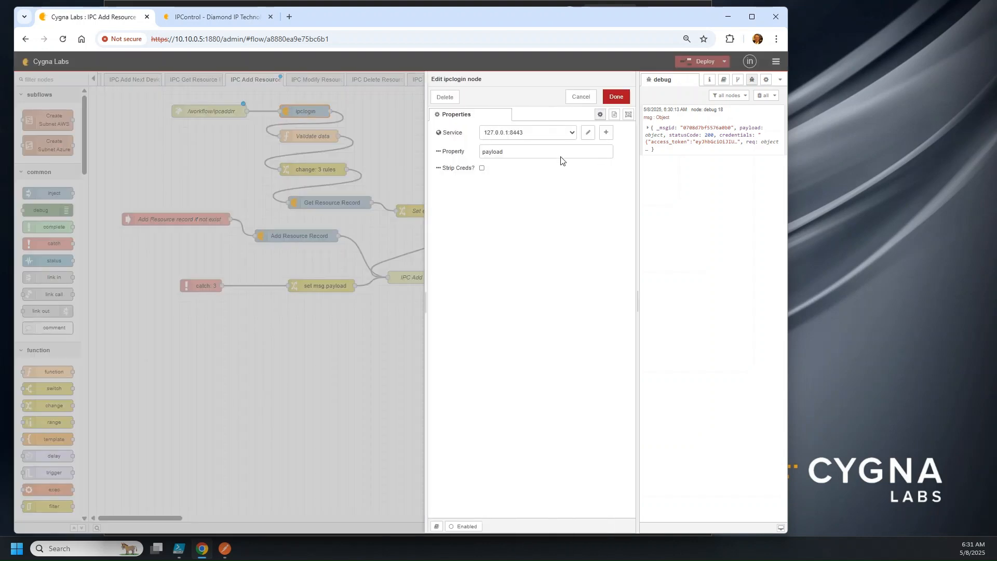
pyautogui.write('credentials')
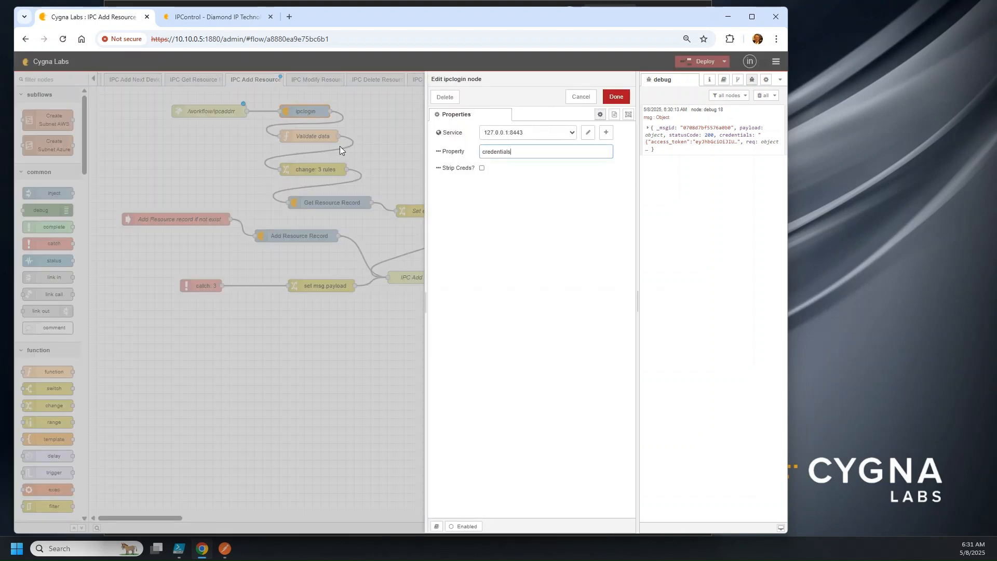
pyautogui.click(616, 97)
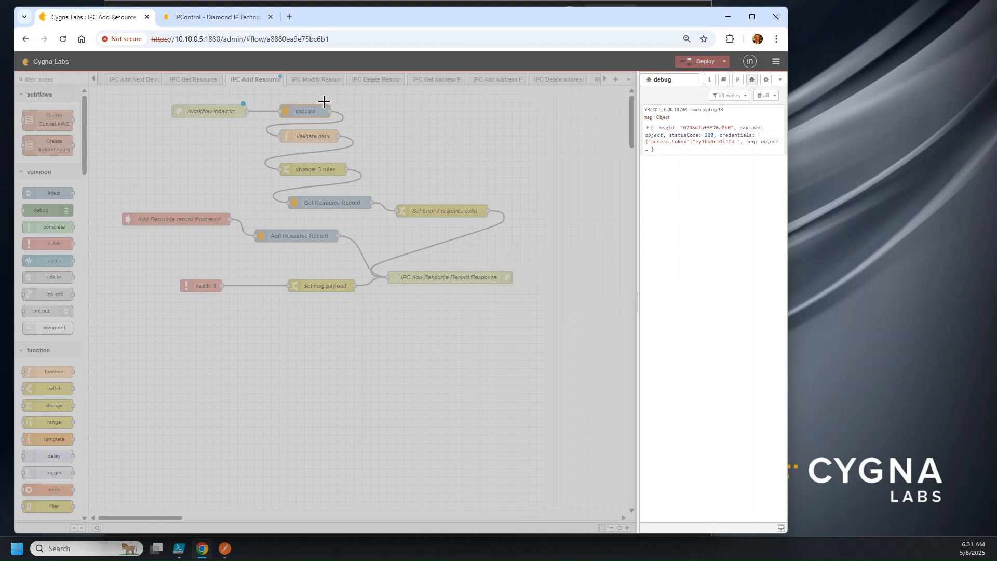
pyautogui.doubleClick(317, 136)
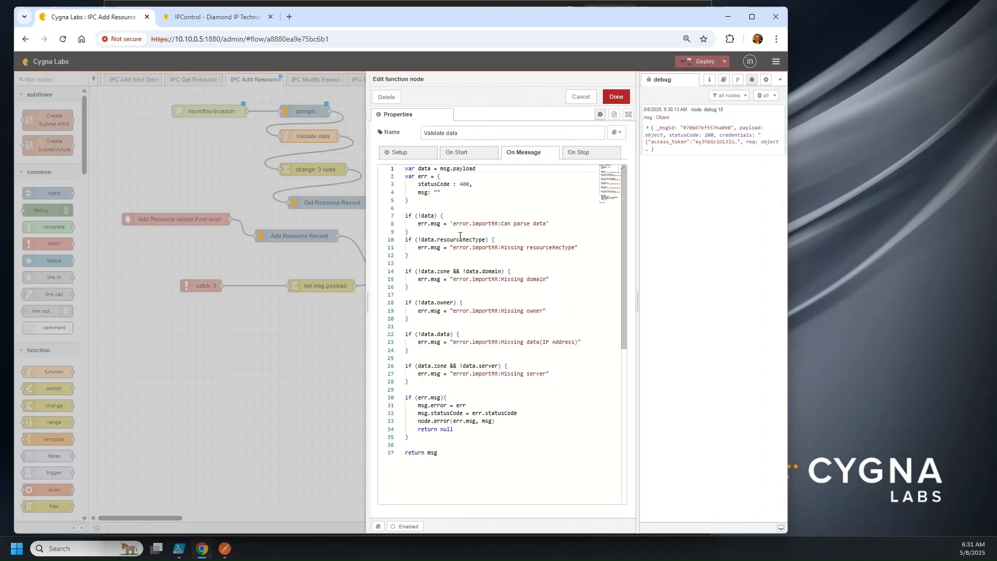
# Comment out the if (!data.data) missing IP address check with //
pyautogui.click(488, 197)
pyautogui.click(488, 382)
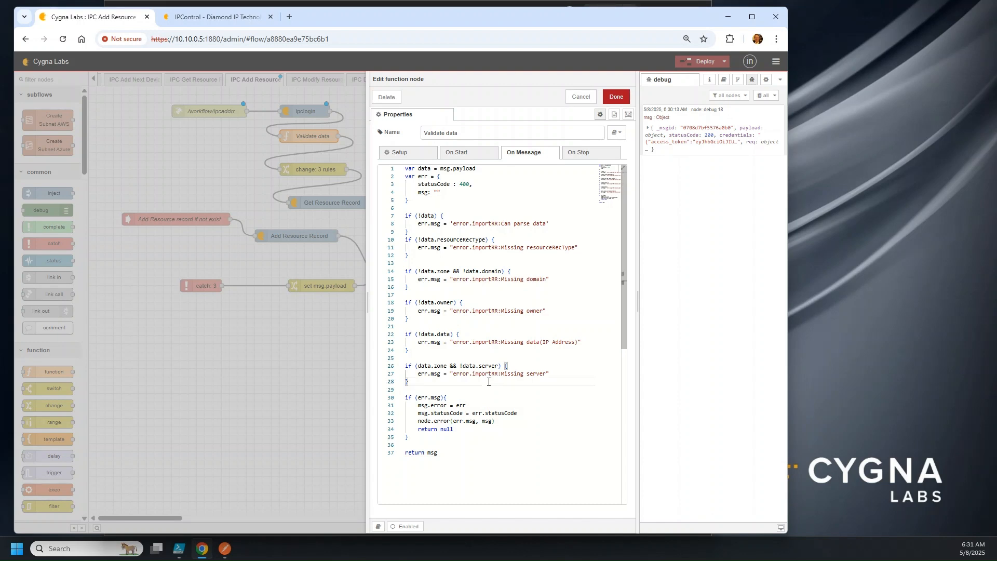
pyautogui.click(428, 366)
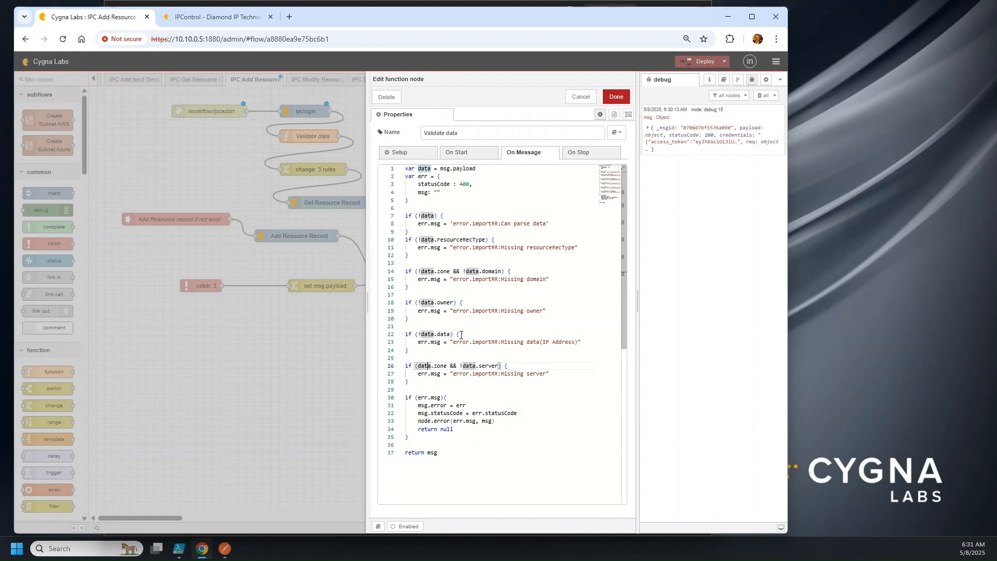
pyautogui.click(594, 341)
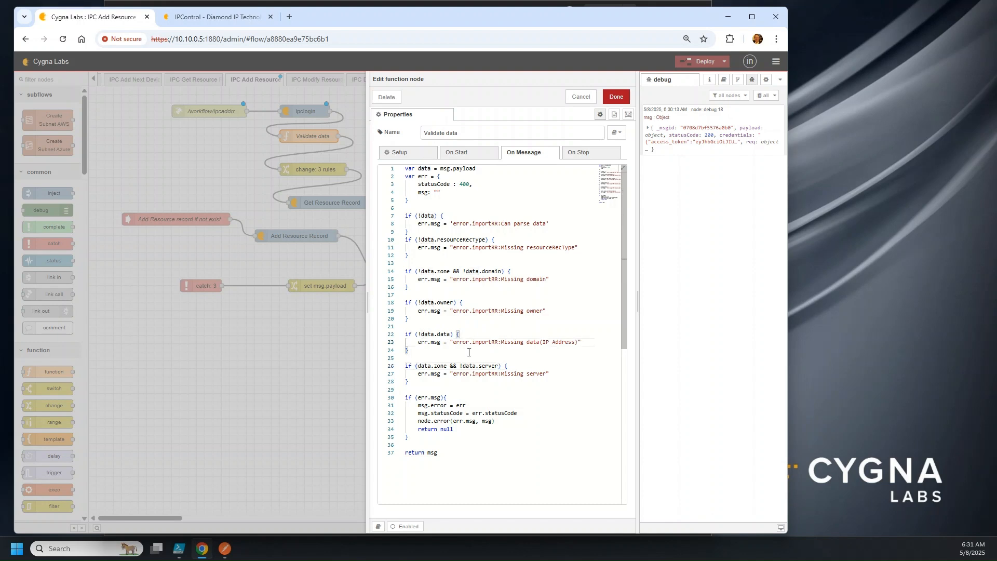
pyautogui.moveTo(425, 352); pyautogui.dragTo(388, 336)
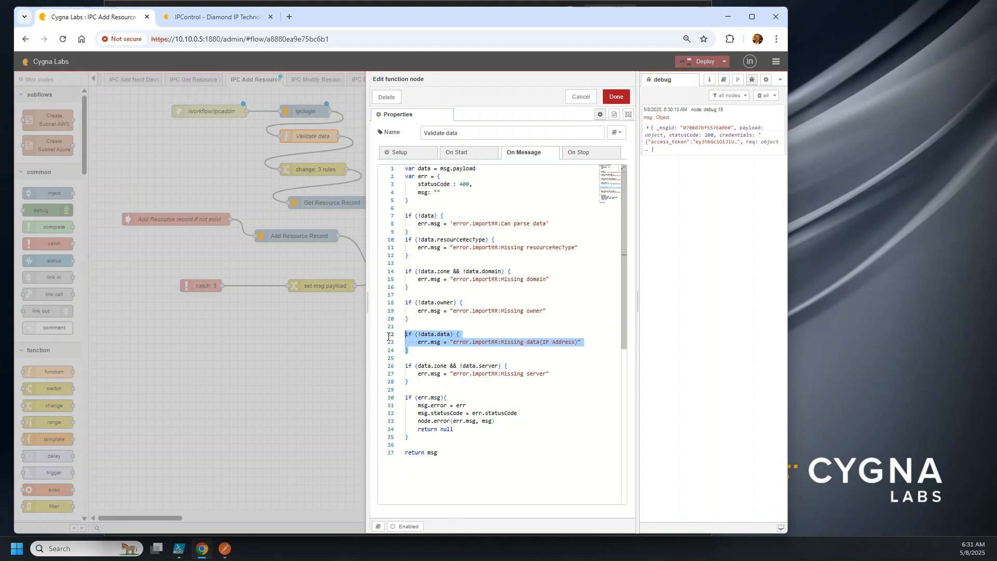
pyautogui.click(410, 321)
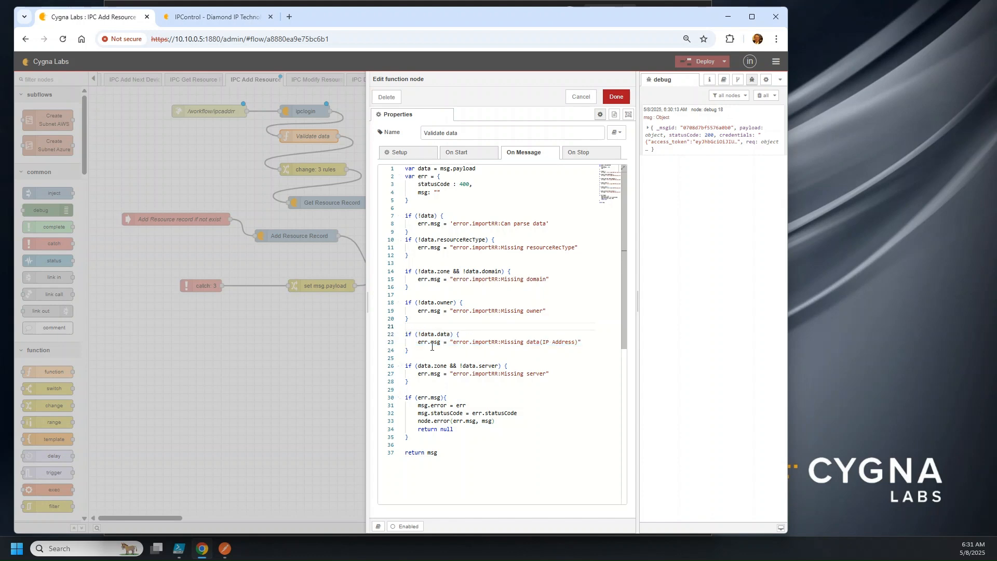
pyautogui.press('Down')
pyautogui.write('//')
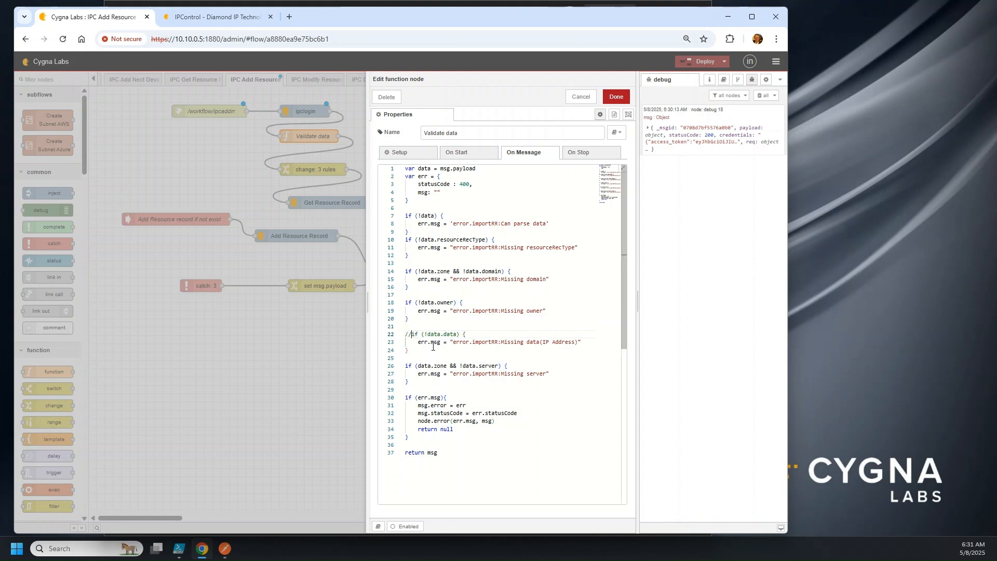
pyautogui.press('Down')
pyautogui.press('Left')
pyautogui.press('Left')
pyautogui.write('//')
pyautogui.press('Down')
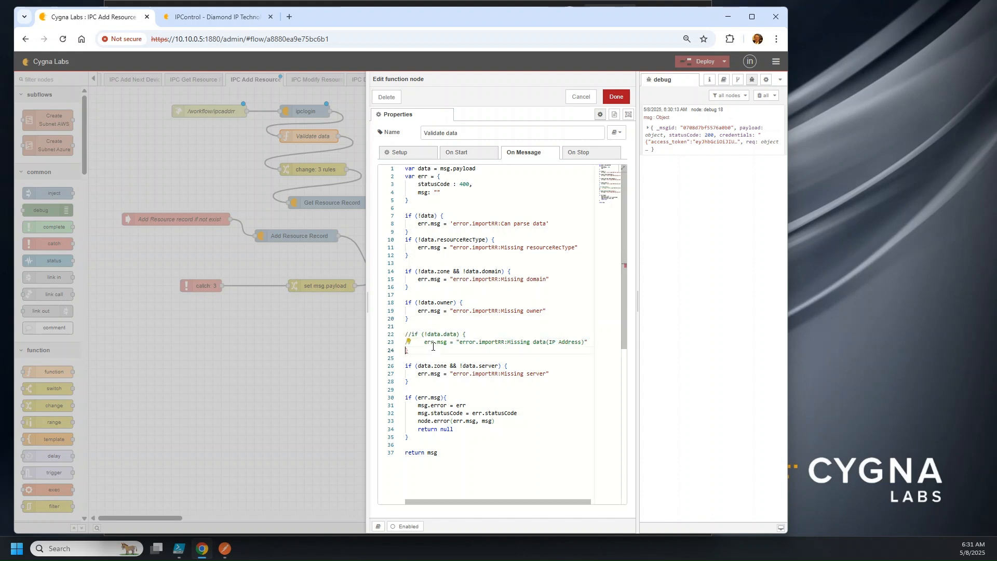
pyautogui.write('//')
# Comment out the if (!data) 'Can parse data' check and add a blank line after it
pyautogui.click(565, 279)
pyautogui.click(578, 248)
pyautogui.click(560, 222)
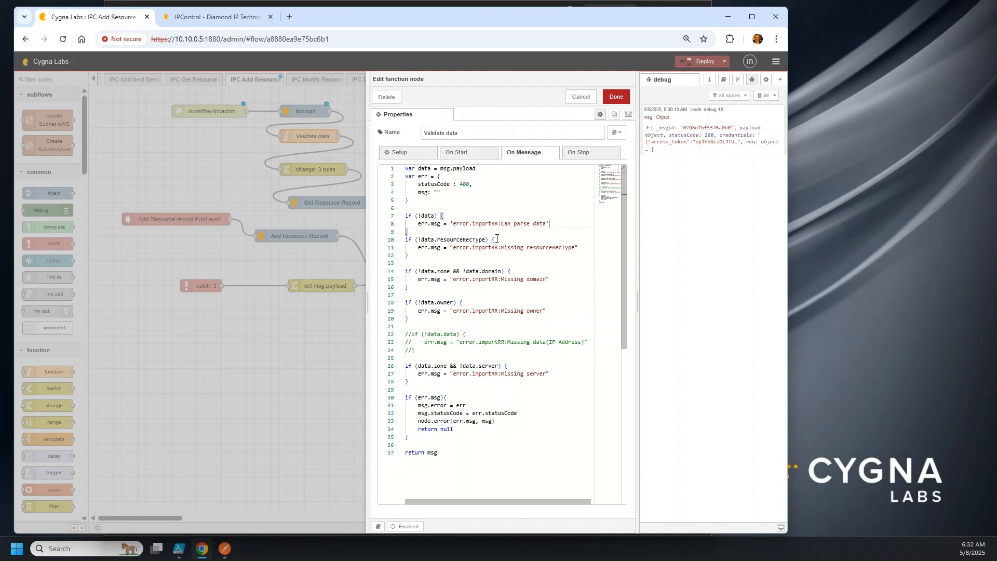
pyautogui.click(434, 232)
pyautogui.doubleClick(408, 216)
pyautogui.press('Home')
pyautogui.write('////')
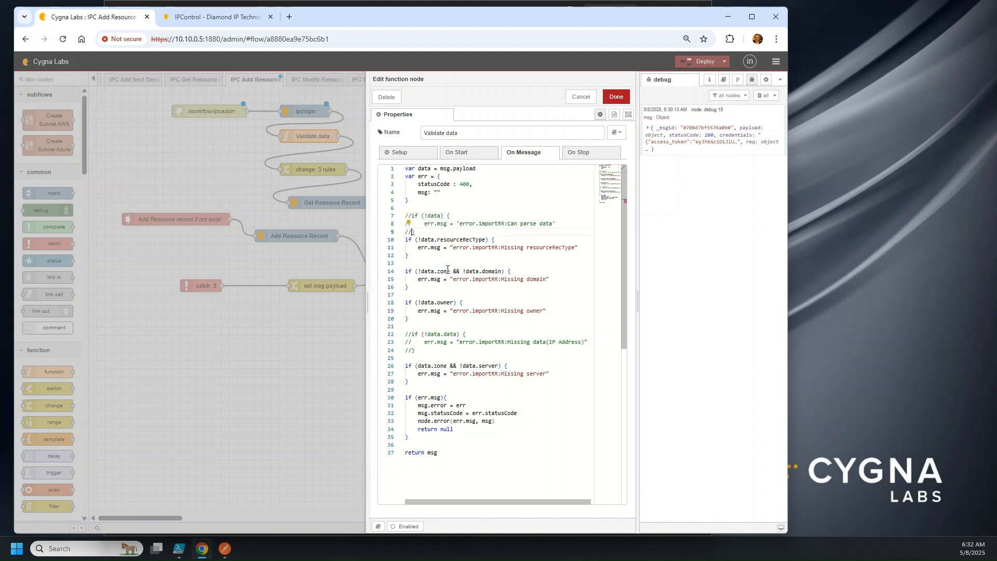
pyautogui.press('Down')
pyautogui.press('Left')
pyautogui.press('Left')
pyautogui.press('Return')
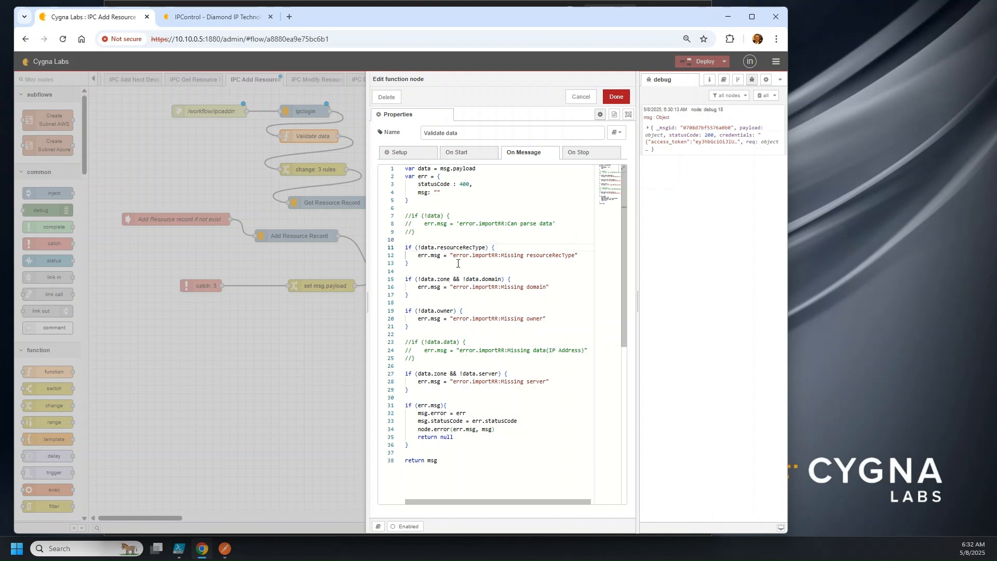
pyautogui.click(437, 233)
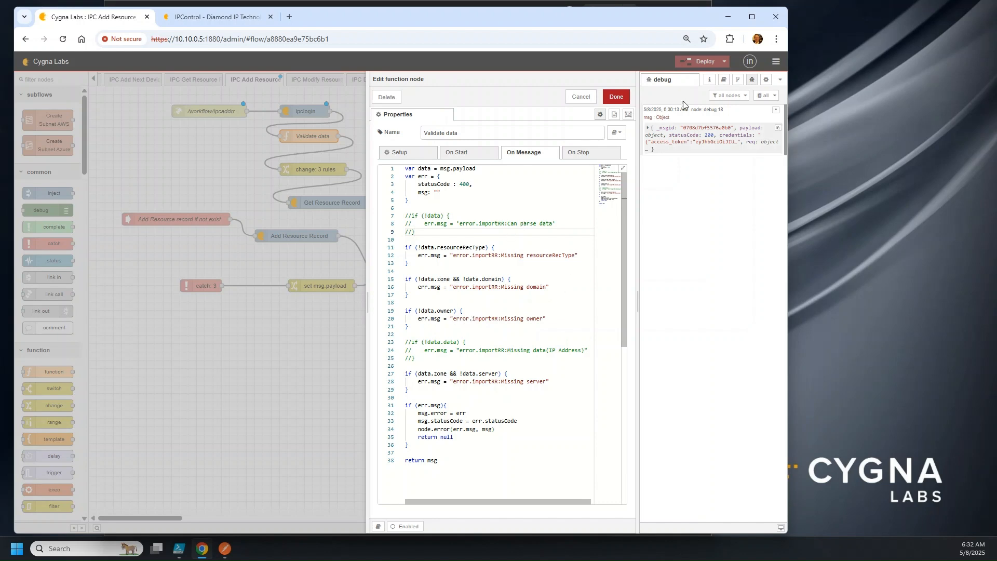
# Inspect the last debug message, then close and reopen the Validate data function
pyautogui.click(659, 129)
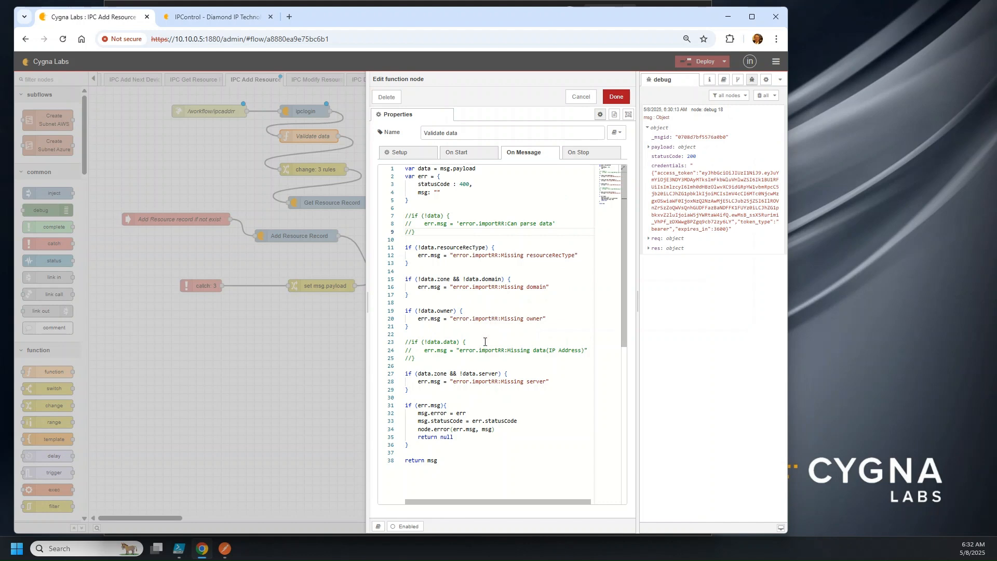
pyautogui.click(616, 97)
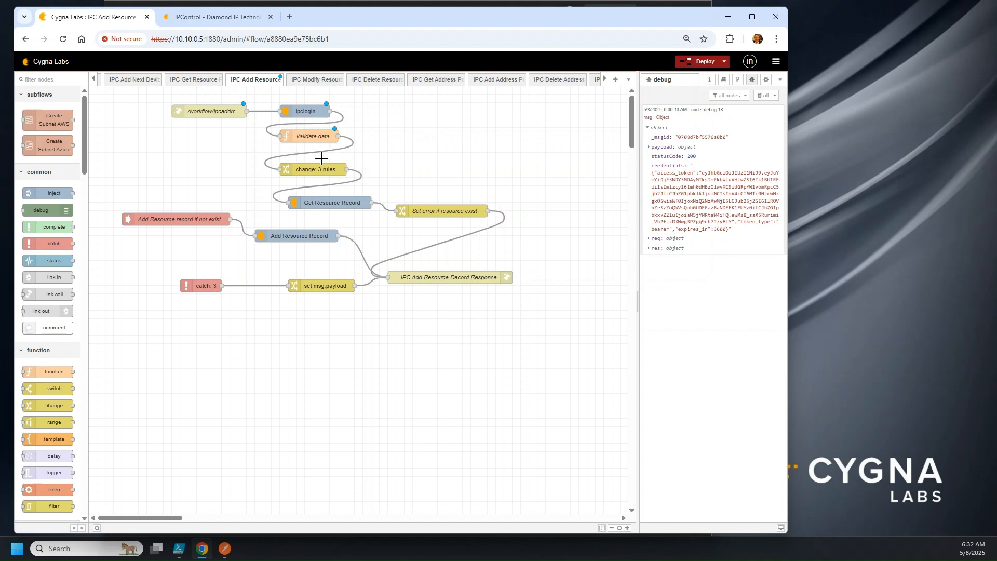
pyautogui.doubleClick(319, 136)
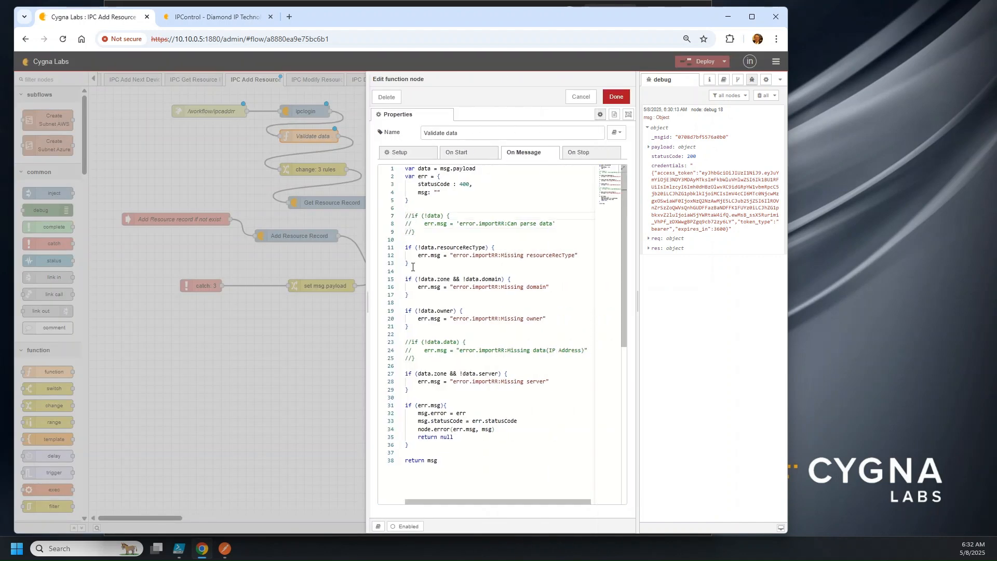
# Uncomment the if (!data) and if (!data.data) checks with Ctrl+/ and save the function
pyautogui.hotkey('ctrl', '/')
pyautogui.press('Down')
pyautogui.hotkey('ctrl', '/')
pyautogui.press('Down')
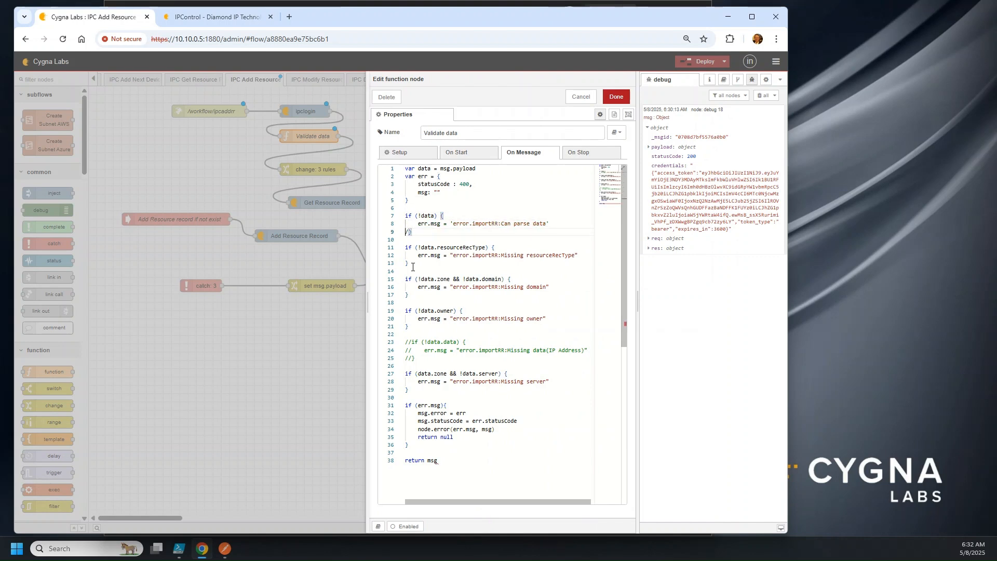
pyautogui.hotkey('ctrl', '/')
pyautogui.press('Down')
pyautogui.press('Down')
pyautogui.press('Down')
pyautogui.press('Down')
pyautogui.press('Down')
pyautogui.press('Down')
pyautogui.press('Down')
pyautogui.press('Down')
pyautogui.press('Down')
pyautogui.press('Down')
pyautogui.hotkey('ctrl', '/')
pyautogui.hotkey('ctrl', '/')
pyautogui.hotkey('ctrl', '/')
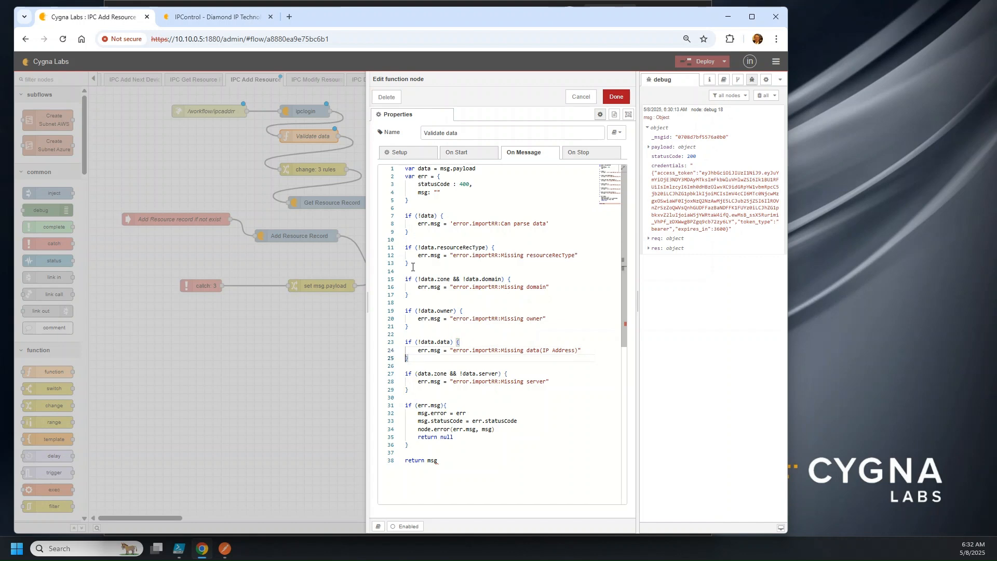
pyautogui.click(616, 97)
pyautogui.doubleClick(315, 168)
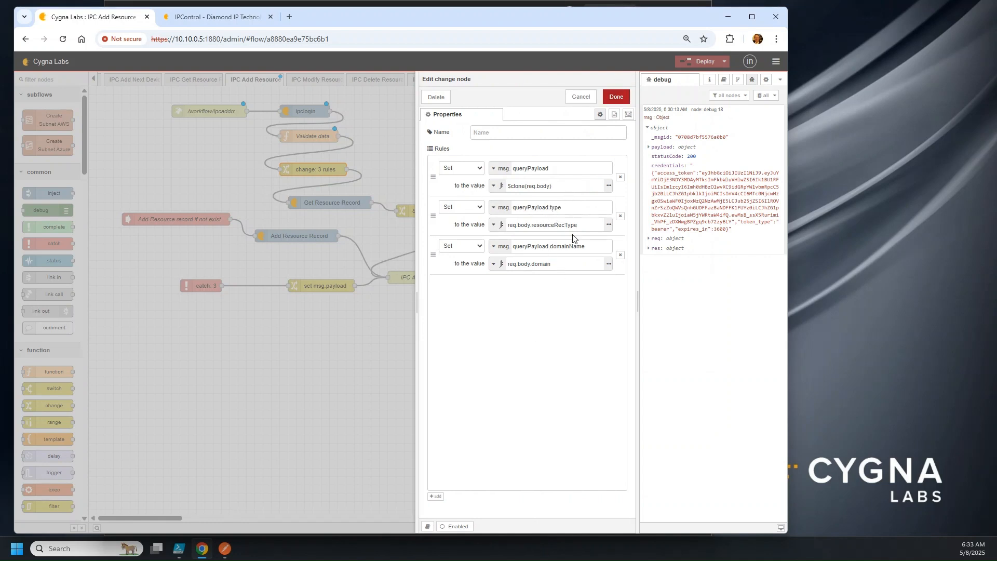
# View the first rule's $clone(req.body) expression, then close the change node without changes
pyautogui.click(609, 187)
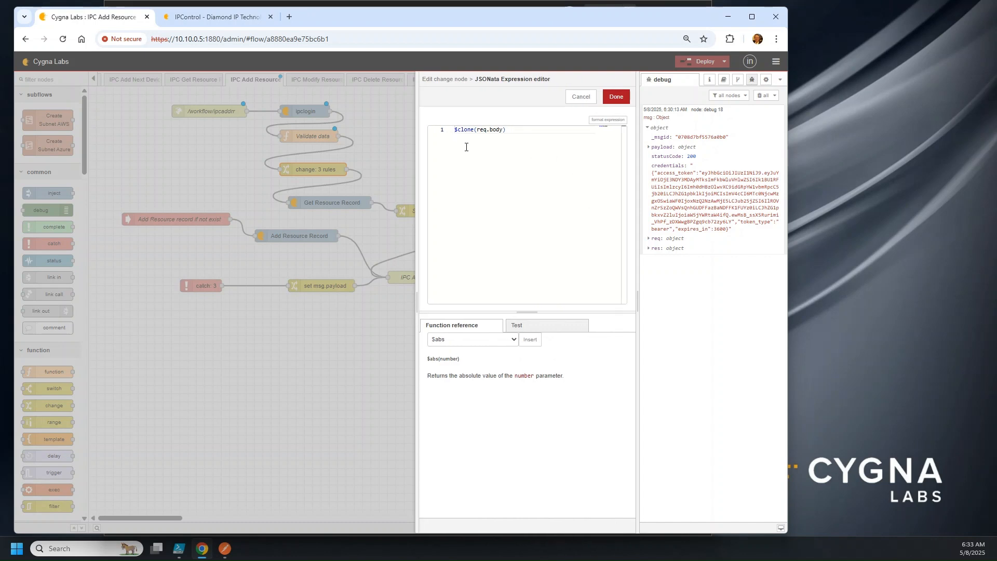
pyautogui.click(583, 98)
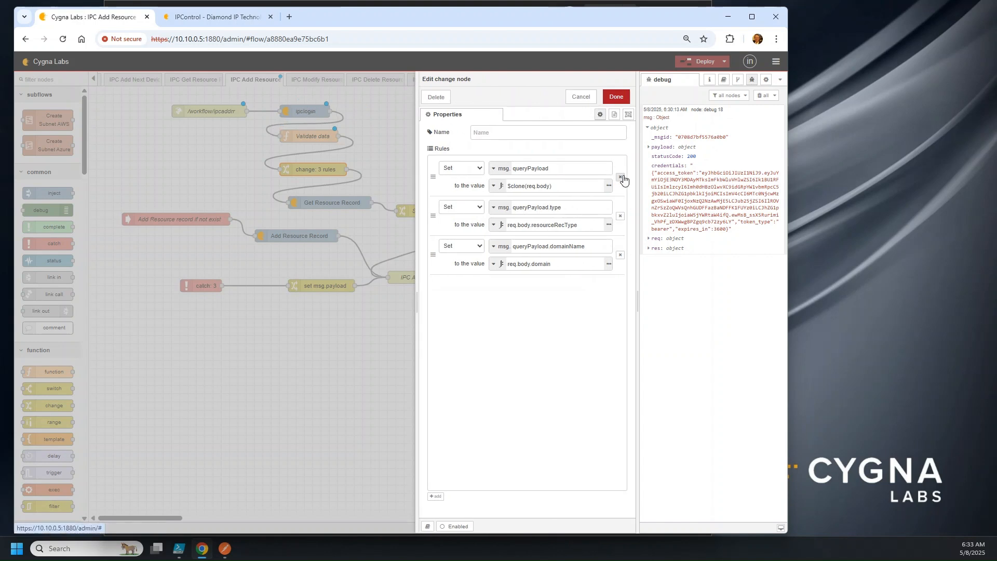
pyautogui.click(584, 100)
# Add a debug 19 node wired after change: 3 rules, and inspect the catch and error nodes
pyautogui.moveTo(66, 210); pyautogui.dragTo(426, 170)
pyautogui.moveTo(347, 169); pyautogui.dragTo(403, 169)
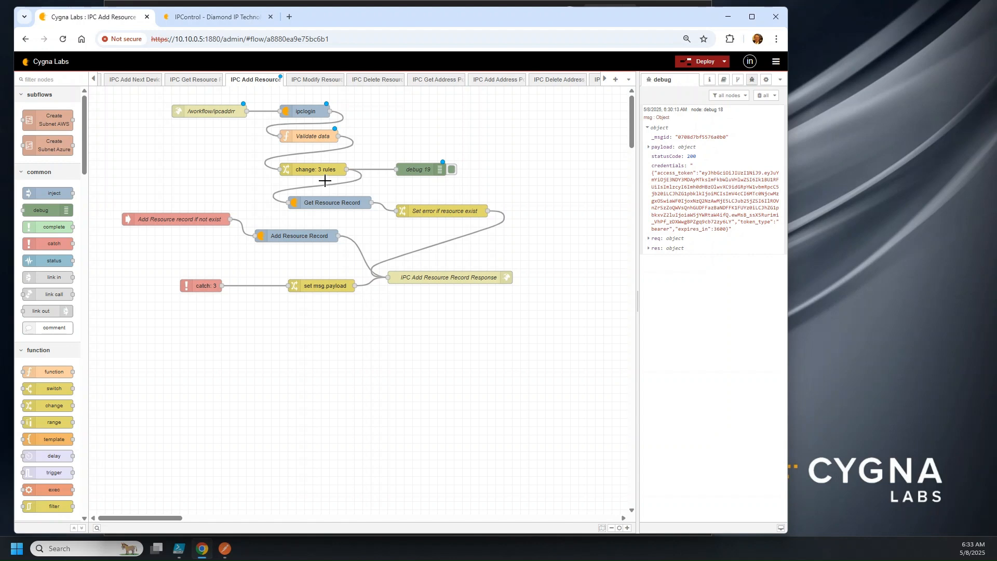
pyautogui.doubleClick(175, 221)
pyautogui.click(581, 98)
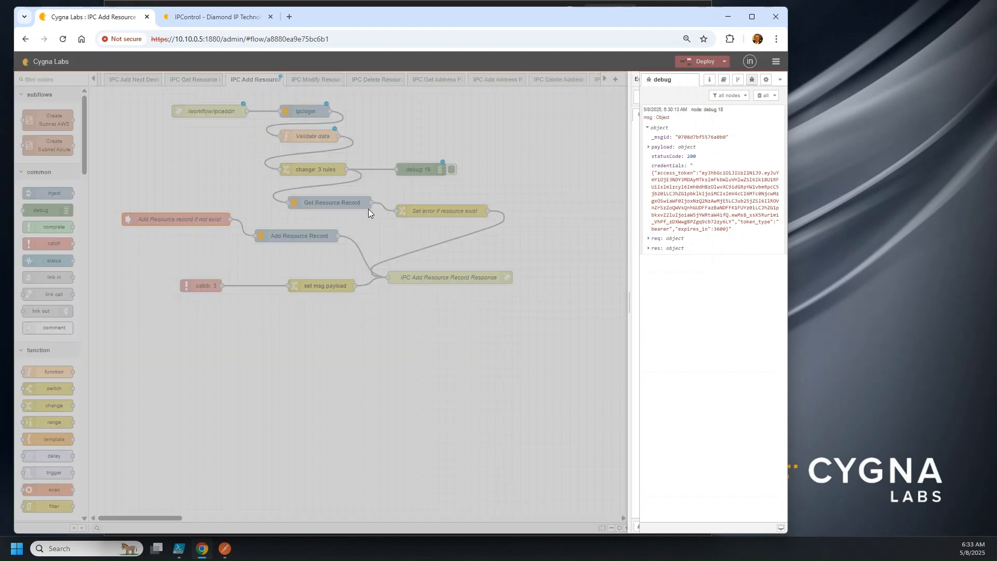
pyautogui.click(445, 210)
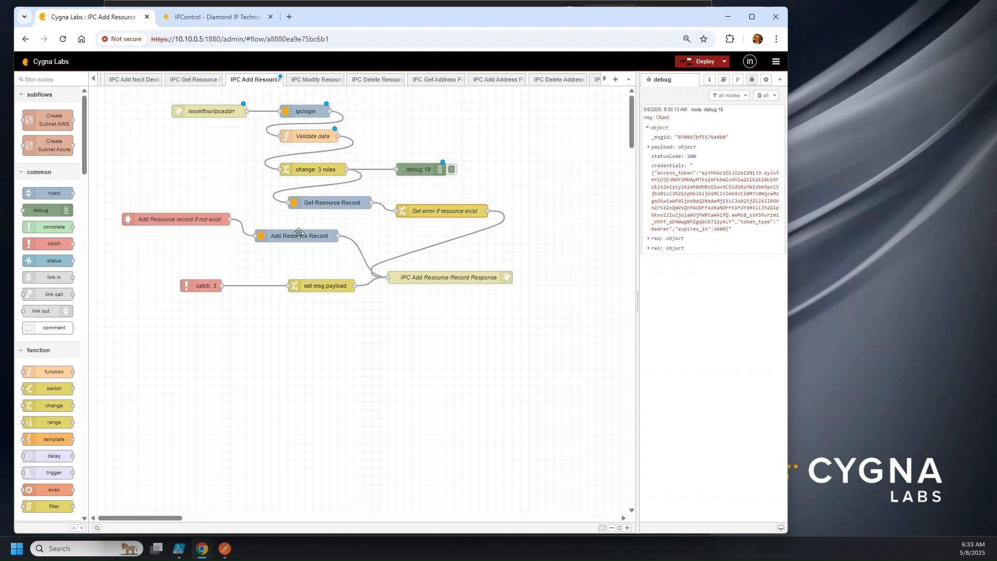
pyautogui.click(157, 222)
pyautogui.click(322, 235)
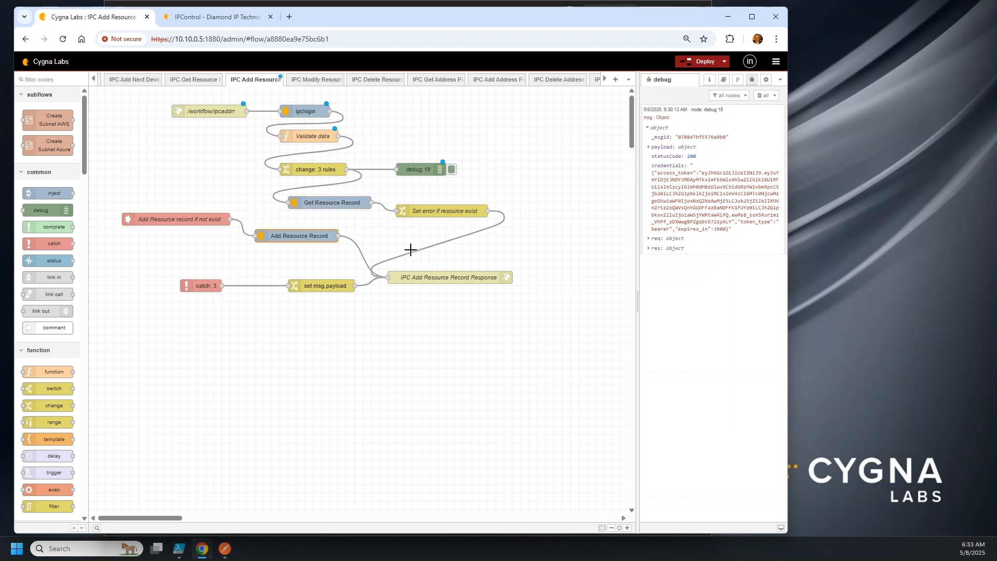
# Deploy the flow and read the Add Resource Record (ipcimportrr) node's help on input parameters
pyautogui.click(705, 61)
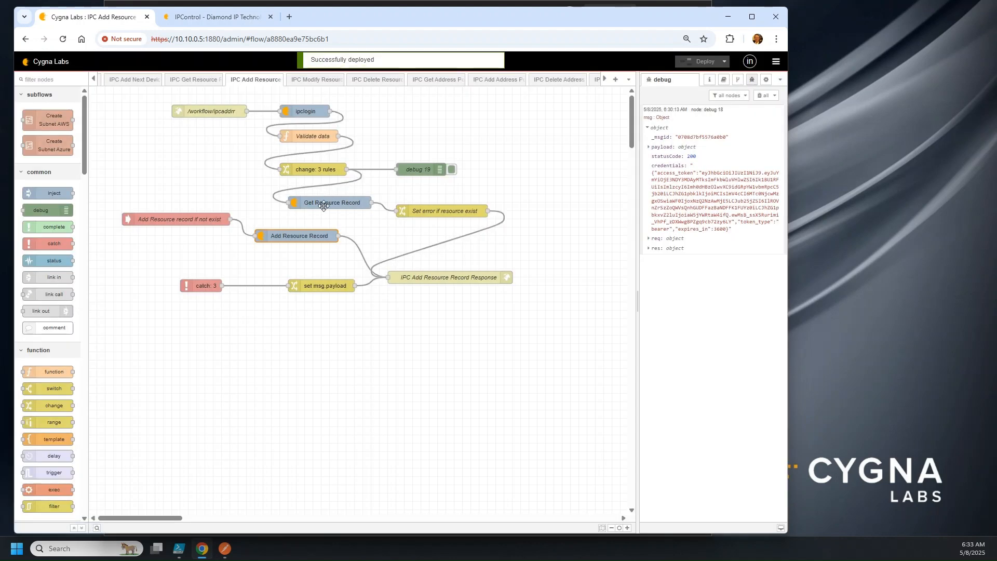
pyautogui.click(723, 79)
pyautogui.click(309, 233)
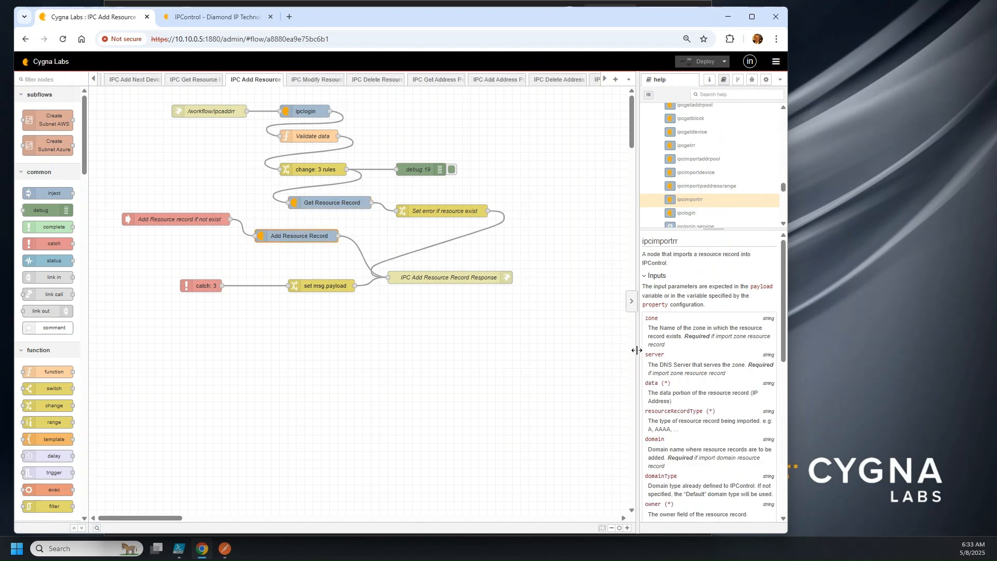
pyautogui.moveTo(638, 357); pyautogui.dragTo(569, 343)
pyautogui.scroll(-2, 678, 385)
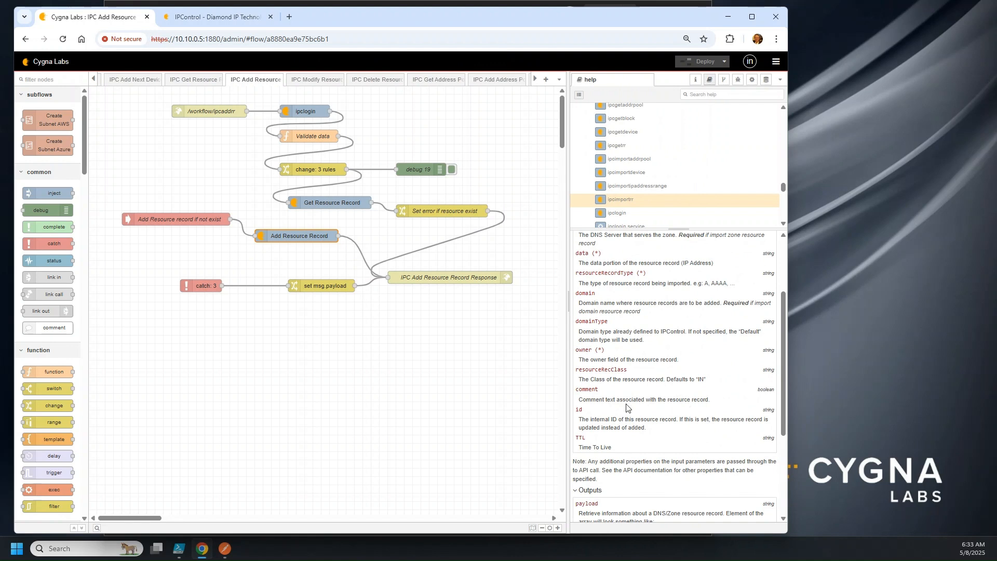
pyautogui.moveTo(226, 552)
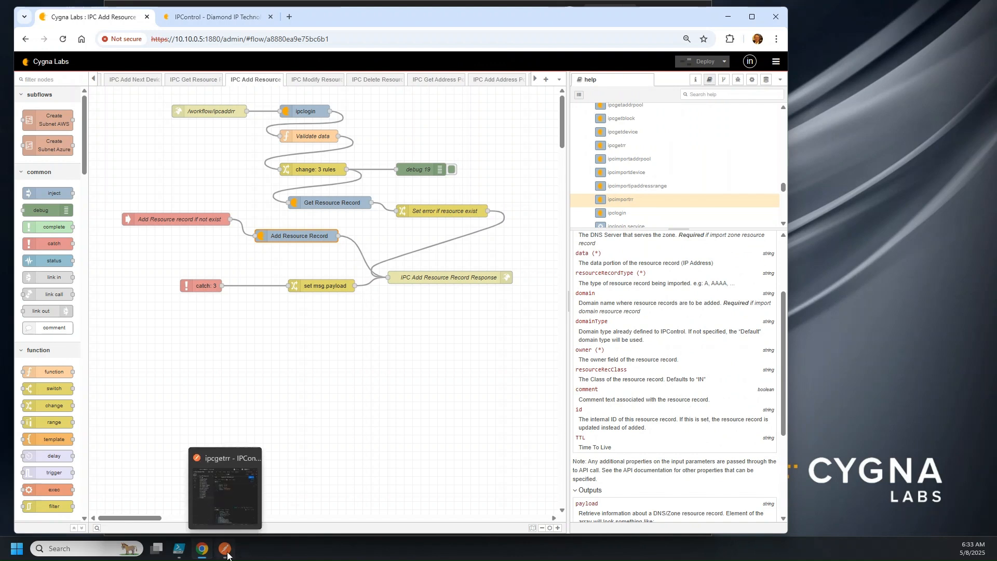
# Duplicate the ipcgetrr request as ipcaddrr pointing at /workflow/ipcaddrr and save it
pyautogui.click(226, 550)
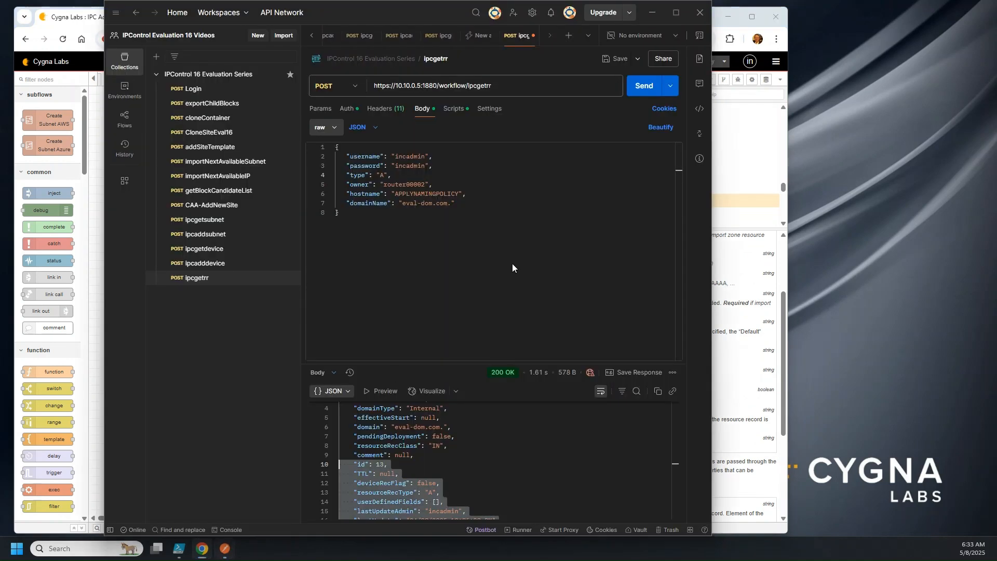
pyautogui.moveTo(396, 24); pyautogui.dragTo(368, 25)
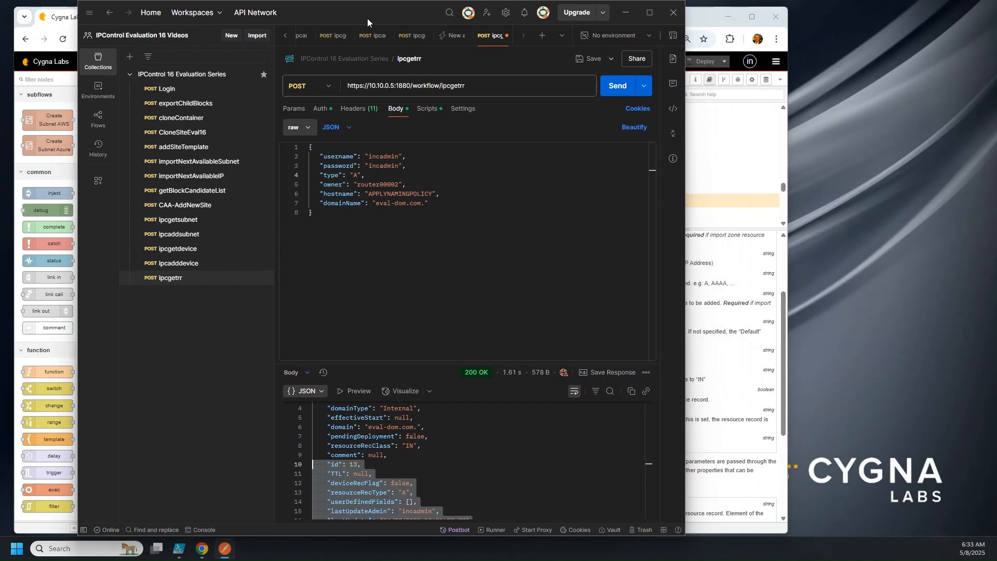
pyautogui.click(752, 17)
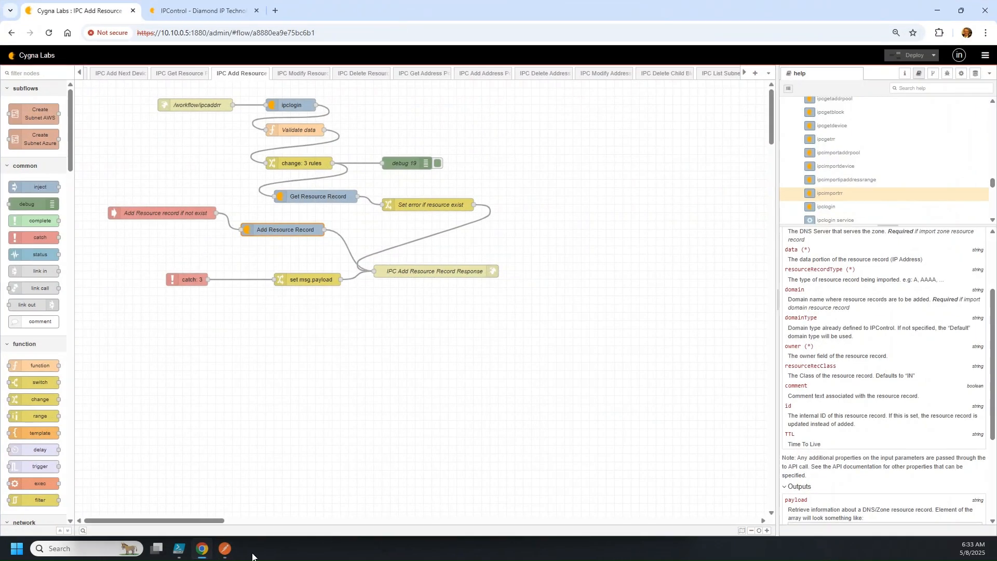
pyautogui.click(225, 550)
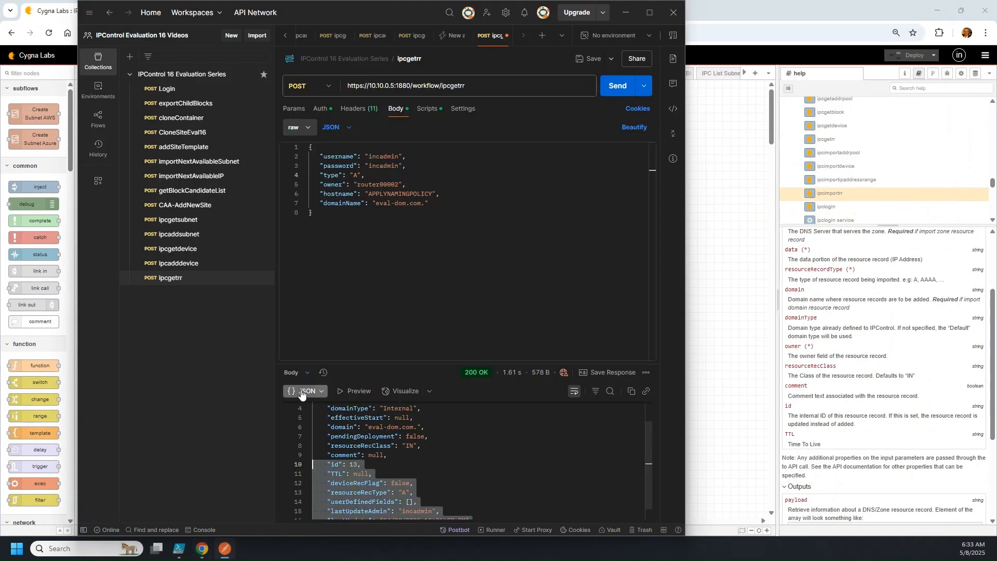
pyautogui.rightClick(188, 283)
pyautogui.click(150, 316)
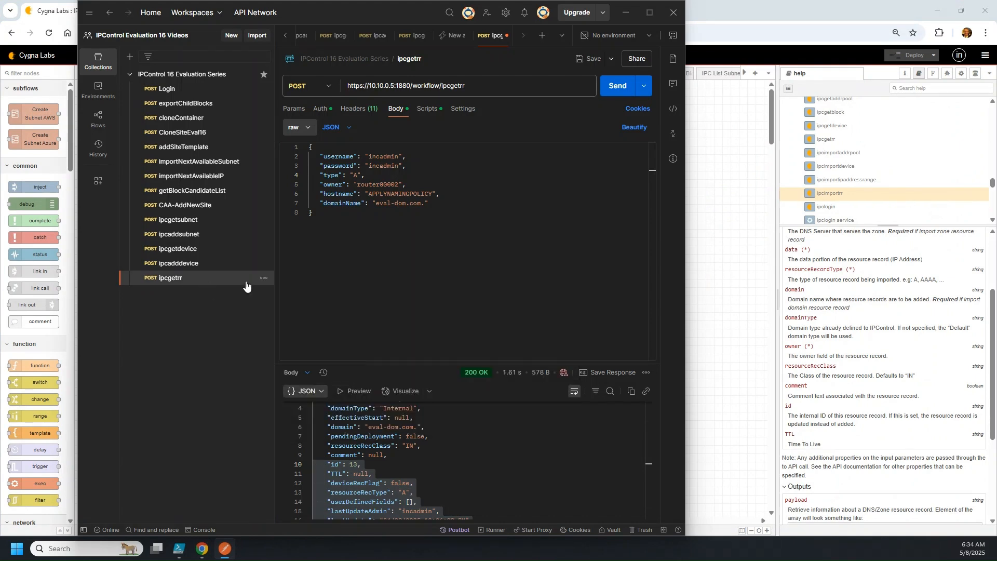
pyautogui.click(264, 278)
pyautogui.click(280, 359)
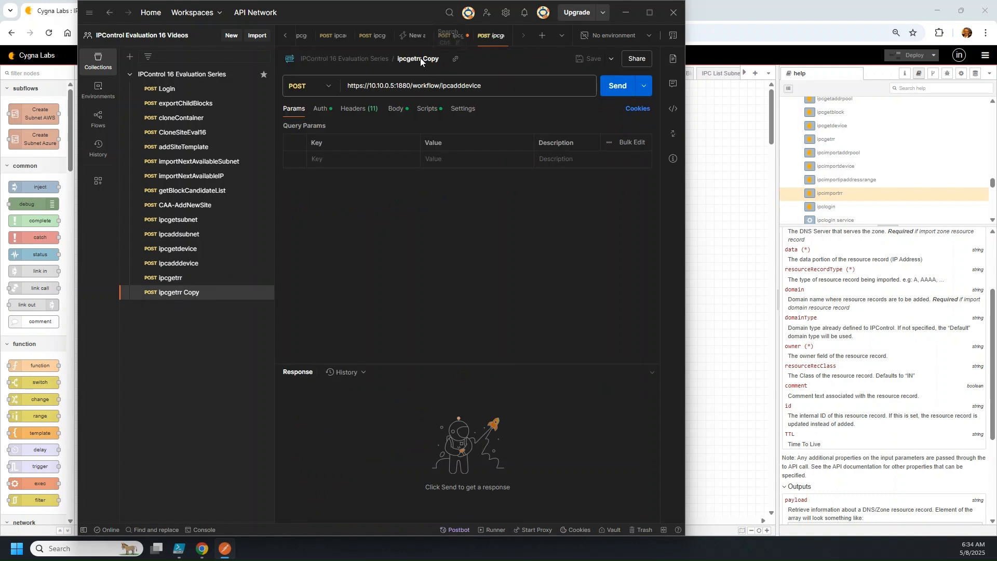
pyautogui.click(432, 61)
pyautogui.write('ipcaddrr')
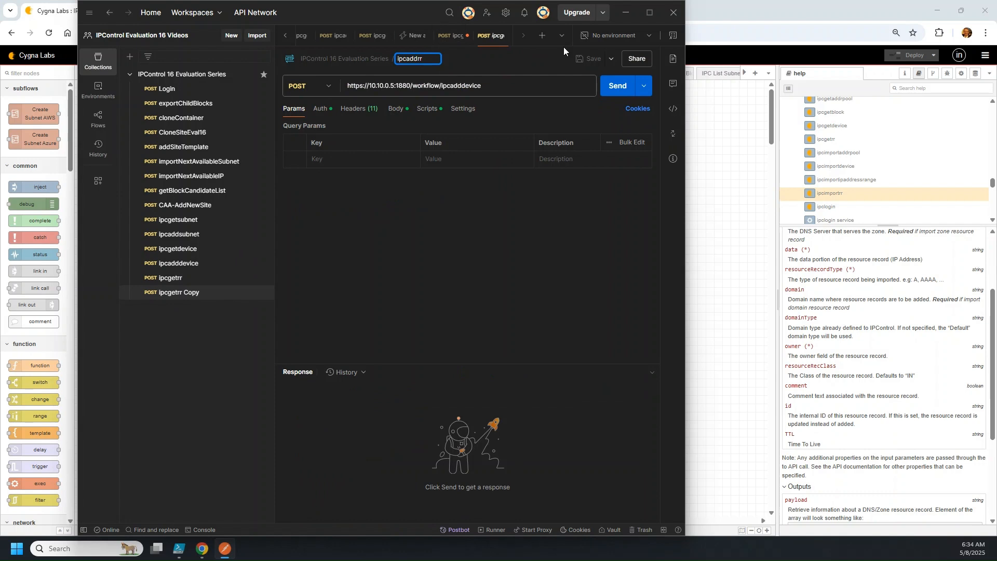
pyautogui.click(500, 84)
pyautogui.press('BackSpace')
pyautogui.press('BackSpace')
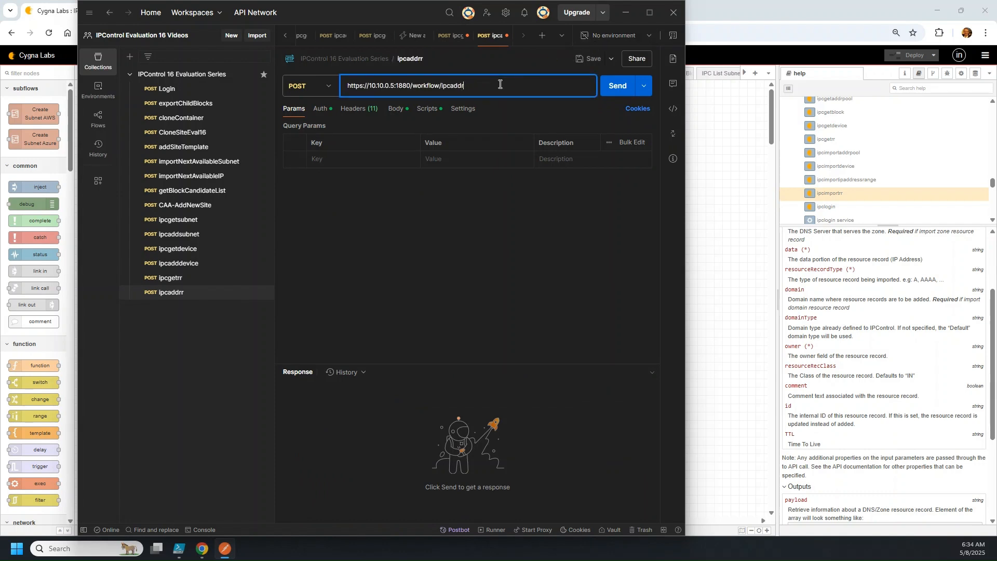
pyautogui.click(170, 278)
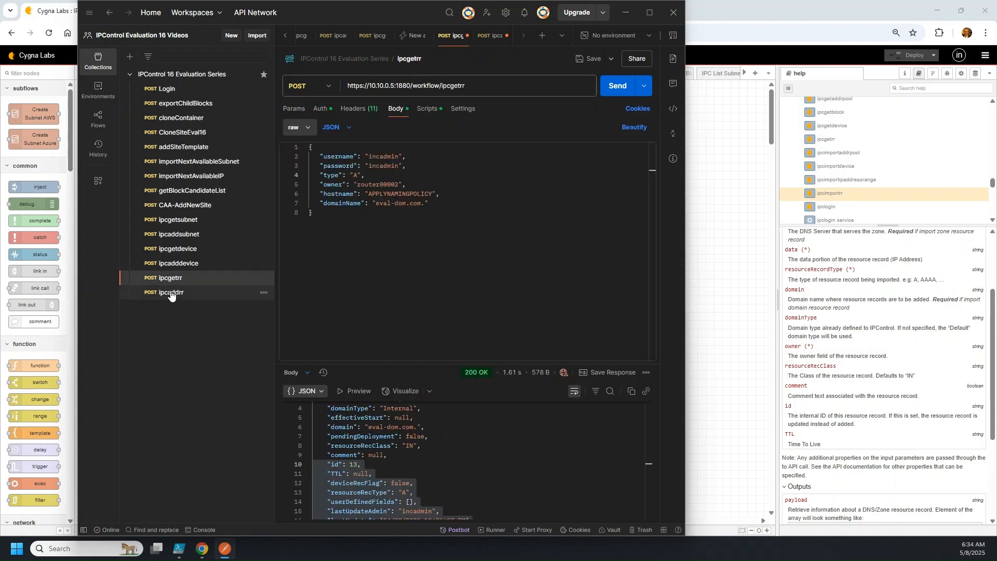
pyautogui.click(171, 293)
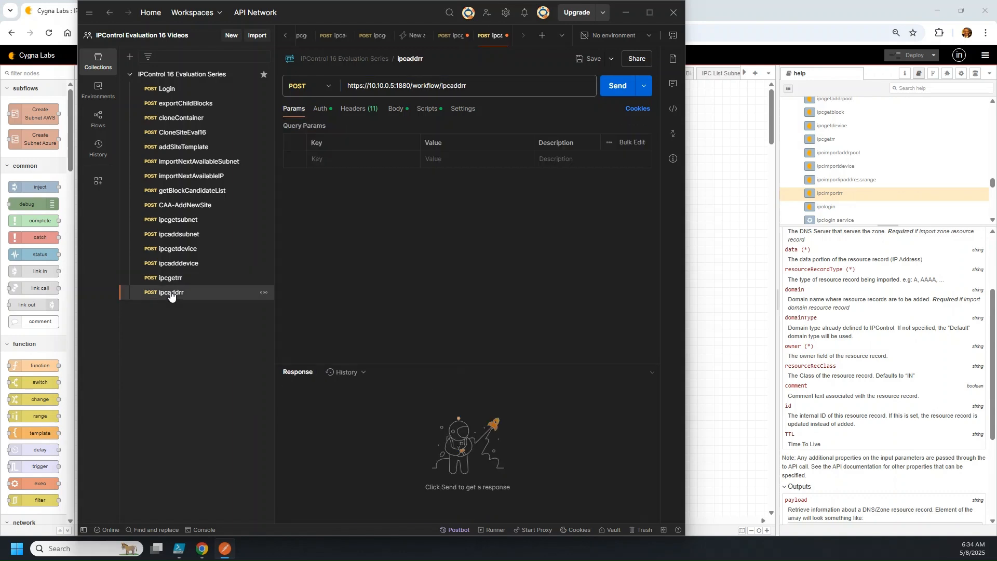
pyautogui.click(591, 59)
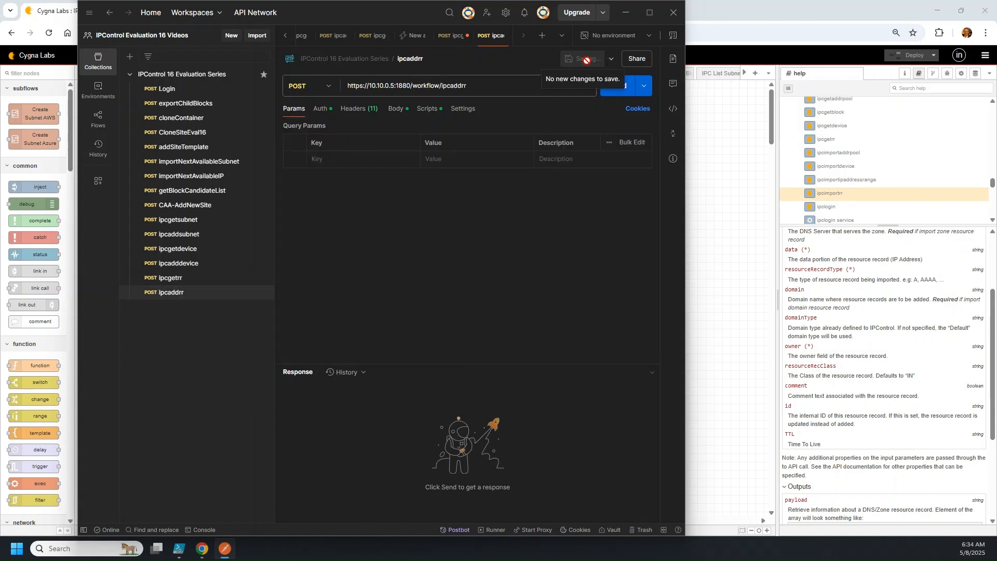
# Copy ipcgetrr's JSON body and paste it over the ipcaddrr body
pyautogui.click(396, 109)
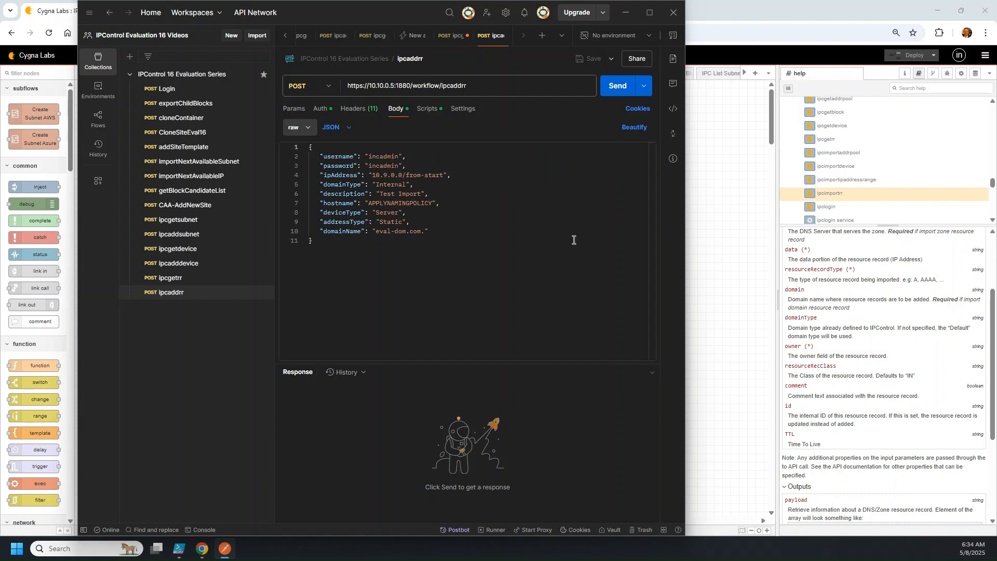
pyautogui.click(176, 281)
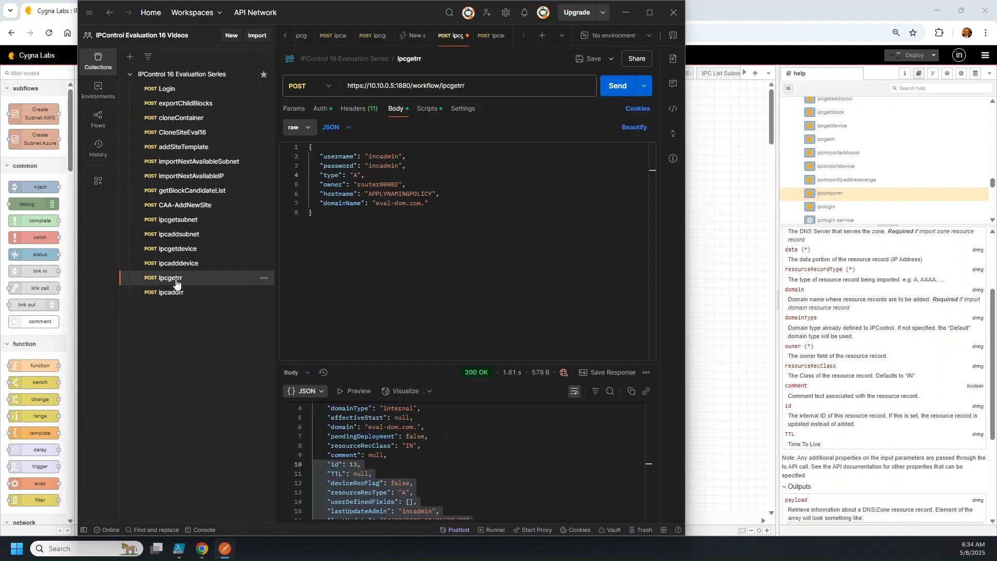
pyautogui.click(359, 229)
pyautogui.hotkey('ctrl', 'a')
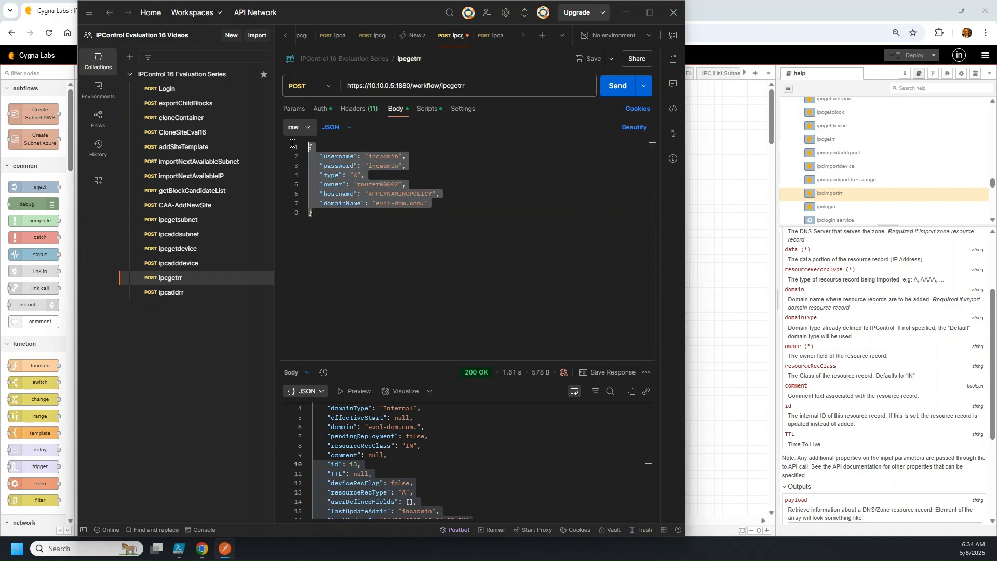
pyautogui.rightClick(322, 170)
pyautogui.click(345, 231)
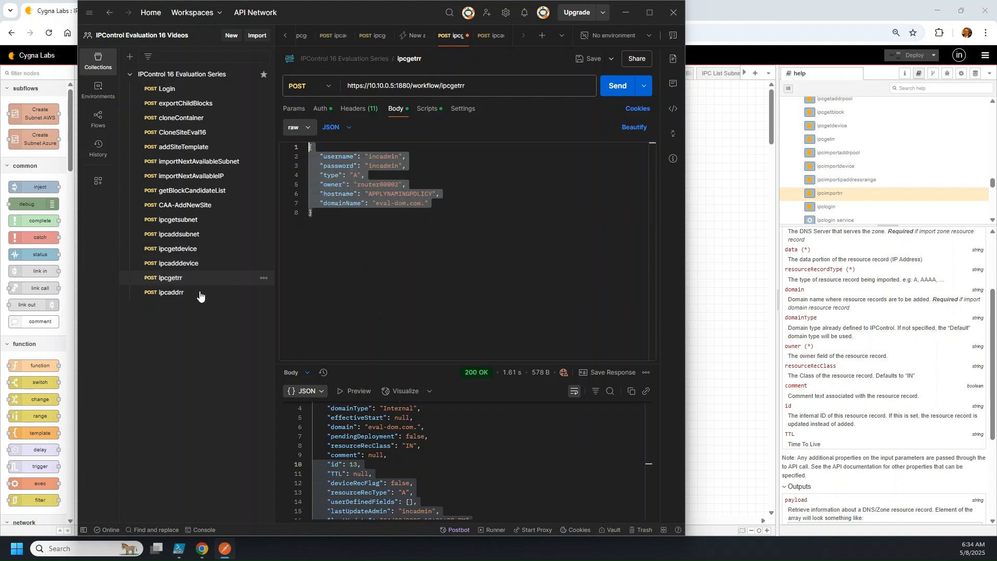
pyautogui.click(192, 296)
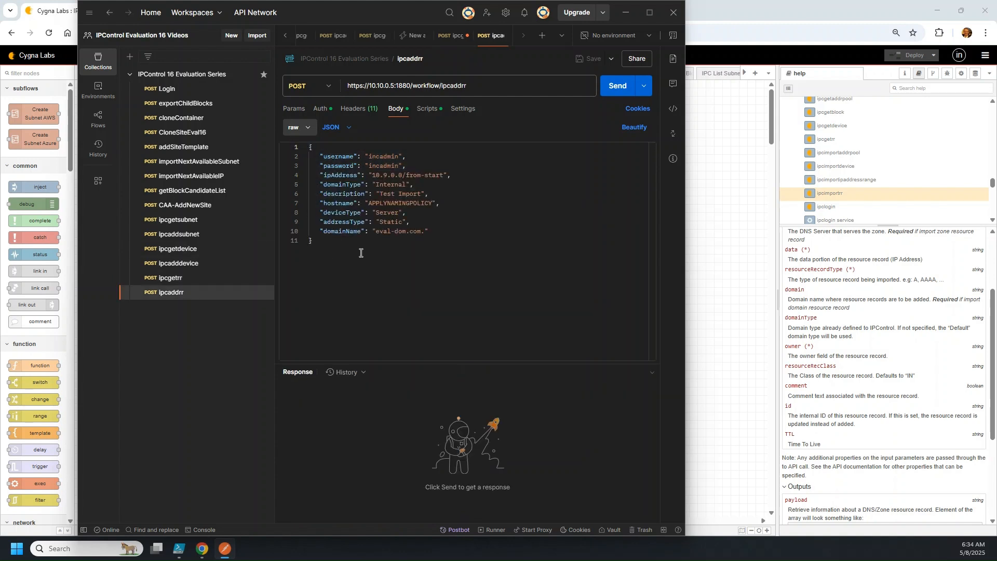
pyautogui.click(360, 250)
pyautogui.hotkey('ctrl', 'a')
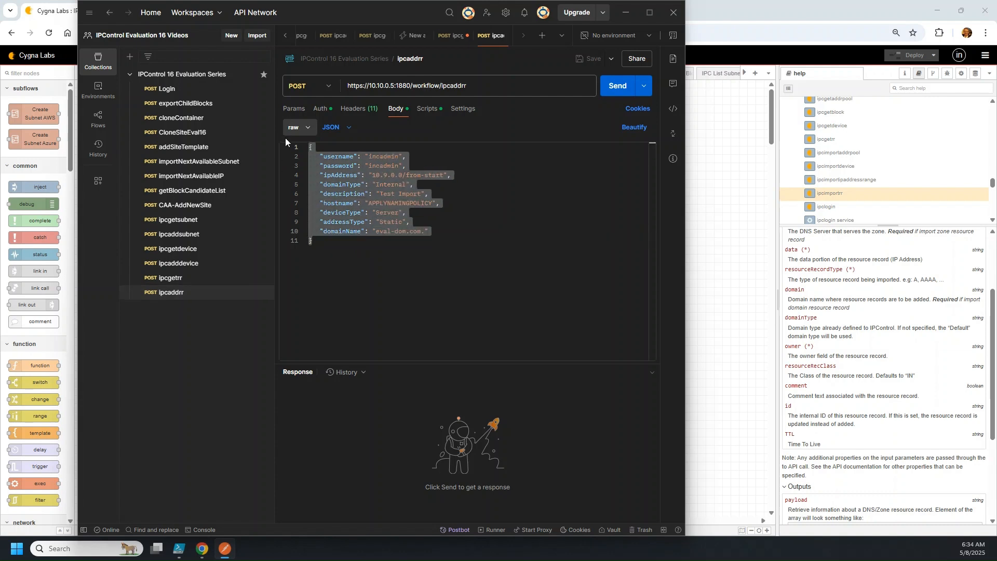
pyautogui.hotkey('ctrl', 'v')
pyautogui.click(437, 168)
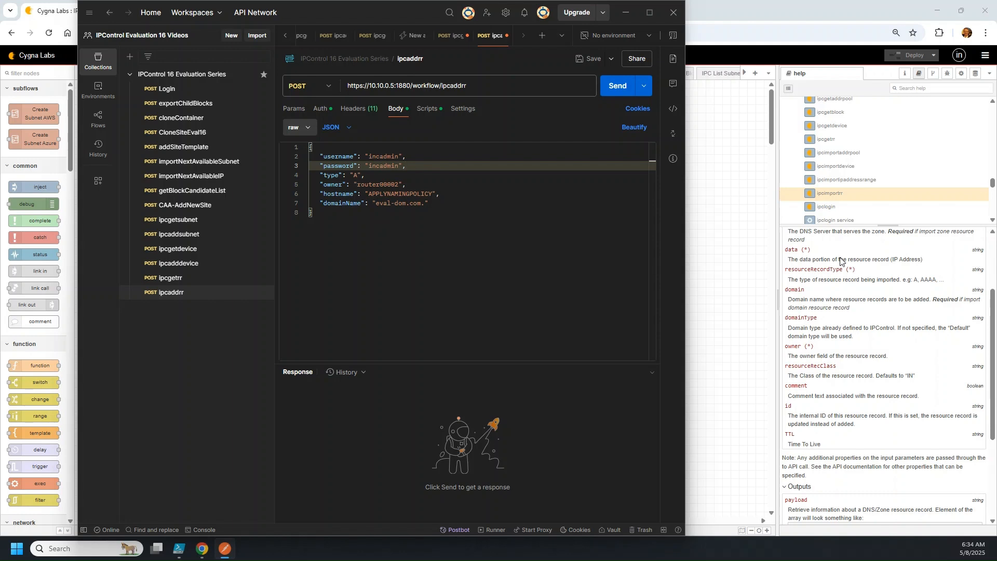
# Change the owner value to router-caa-dc-1 and delete the hostname line
pyautogui.scroll(1, 854, 272)
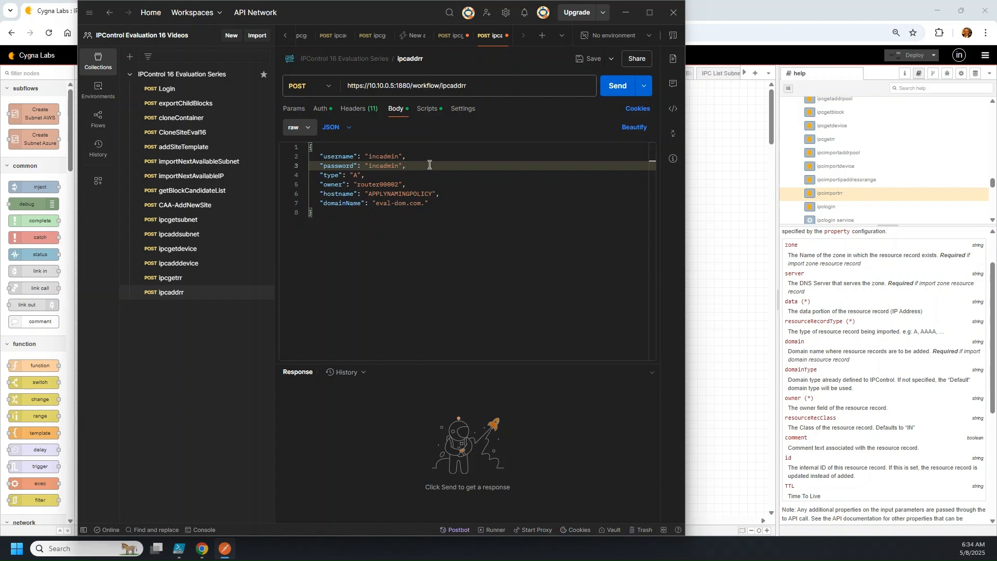
pyautogui.press('Down')
pyautogui.press('Down')
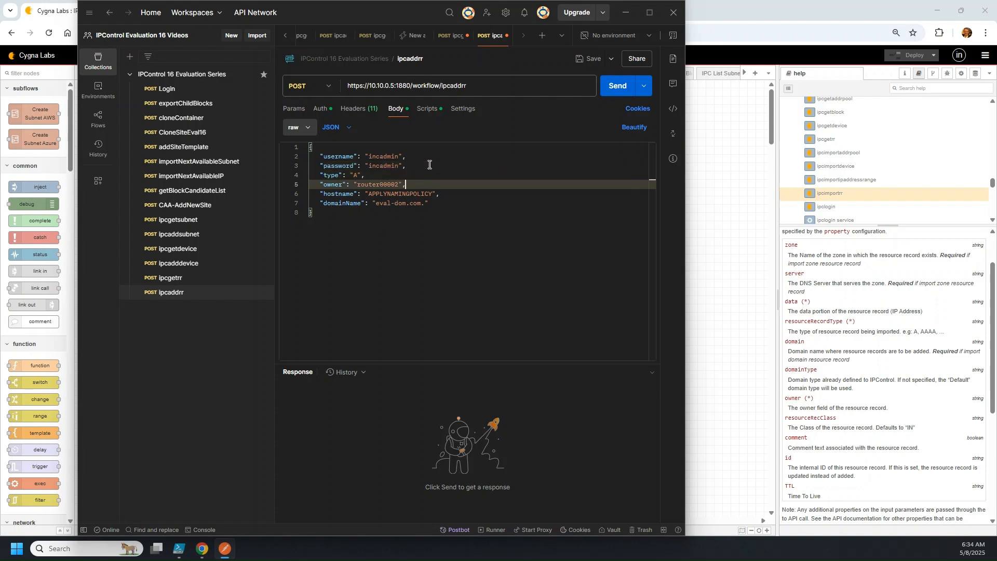
pyautogui.press('BackSpace')
pyautogui.press('BackSpace')
pyautogui.press('BackSpace')
pyautogui.press('BackSpace')
pyautogui.press('BackSpace')
pyautogui.write('-caa-dc-1')
pyautogui.press('Down')
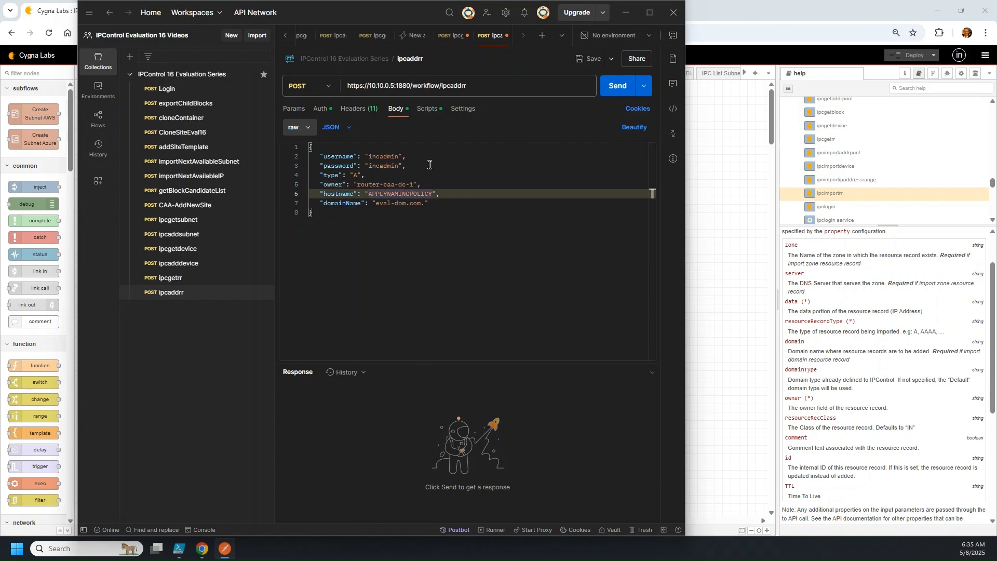
pyautogui.press('Down')
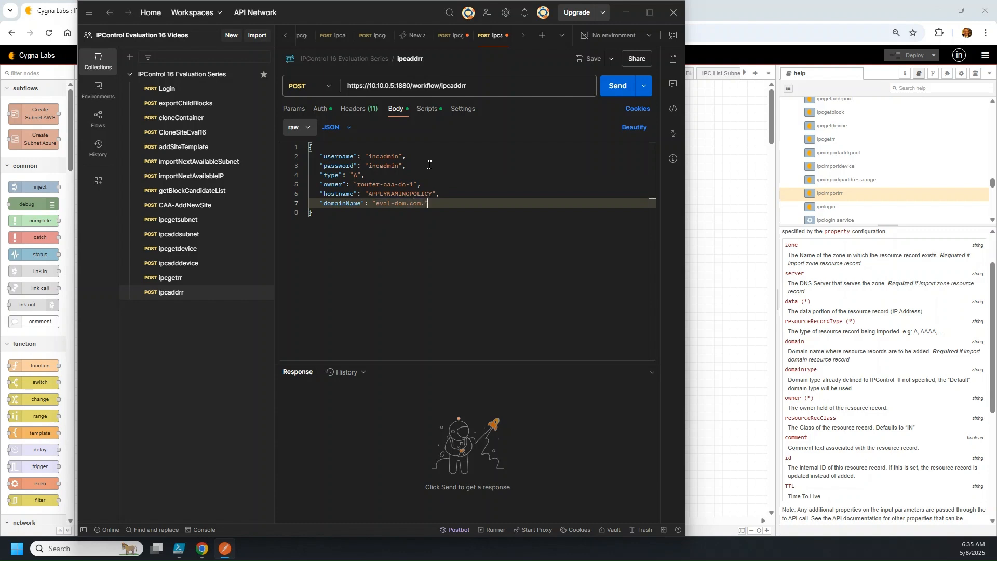
pyautogui.press('Up')
pyautogui.hotkey('shift', 'End')
pyautogui.press('Delete')
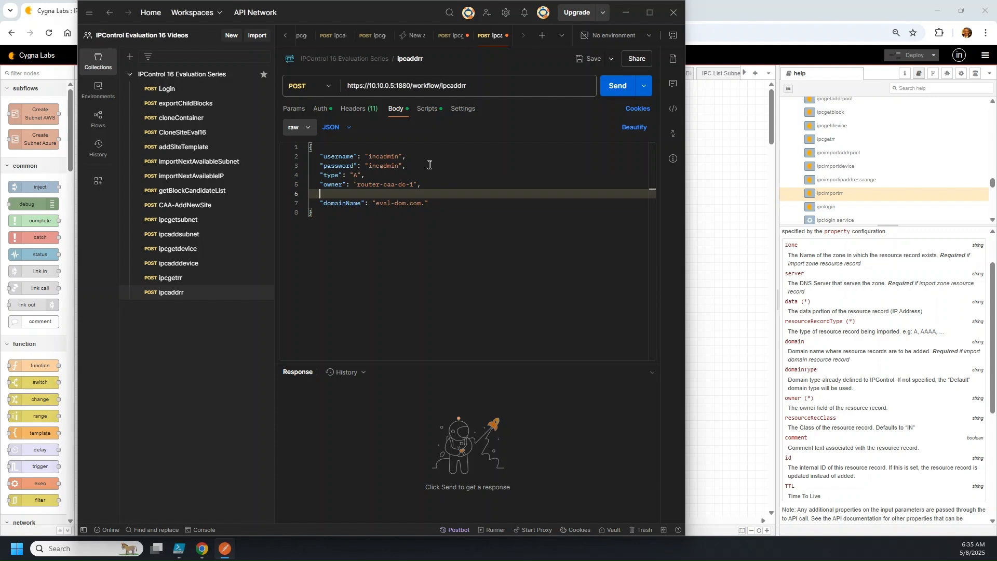
pyautogui.press('BackSpace')
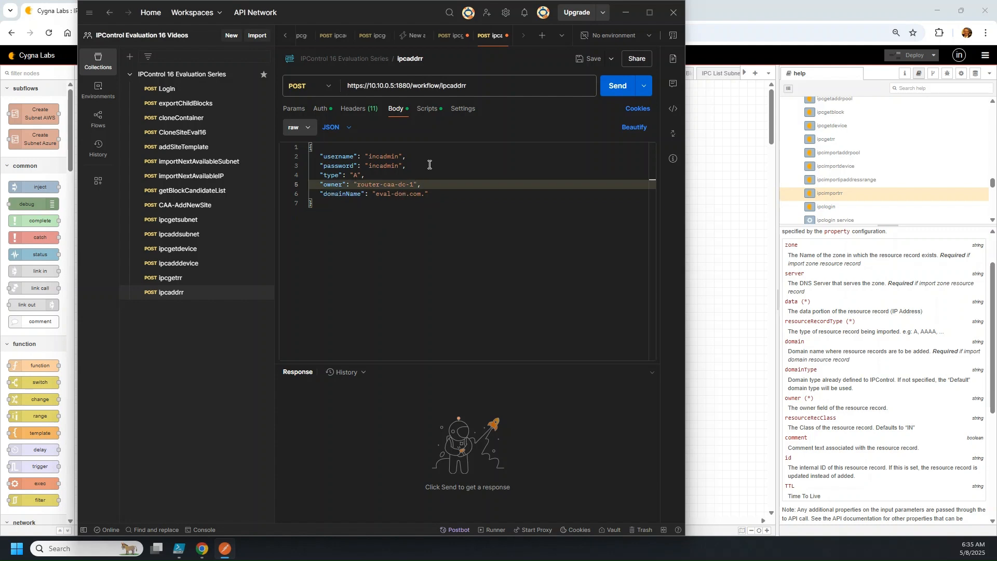
# Add "resourceRecordType": "A" after owner and delete the type field
pyautogui.press('Return')
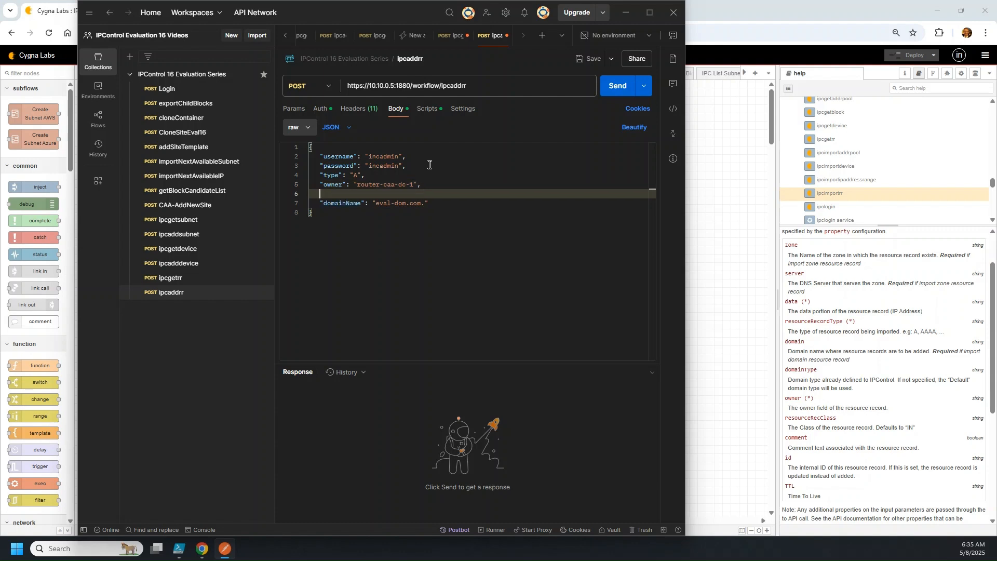
pyautogui.write('"resourceRecordType": "A"')
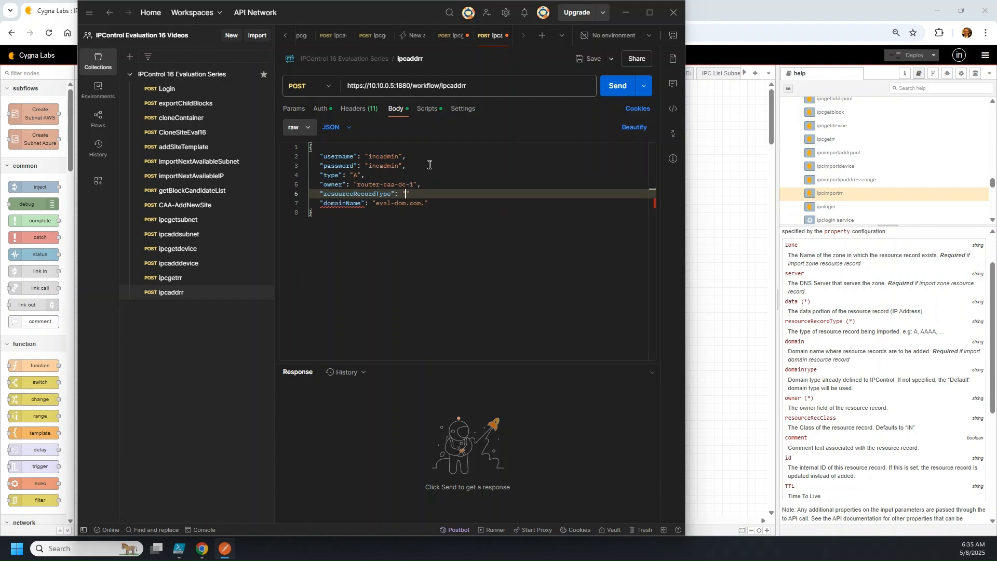
pyautogui.press('Up')
pyautogui.press('Up')
pyautogui.press('Up')
pyautogui.press('Down')
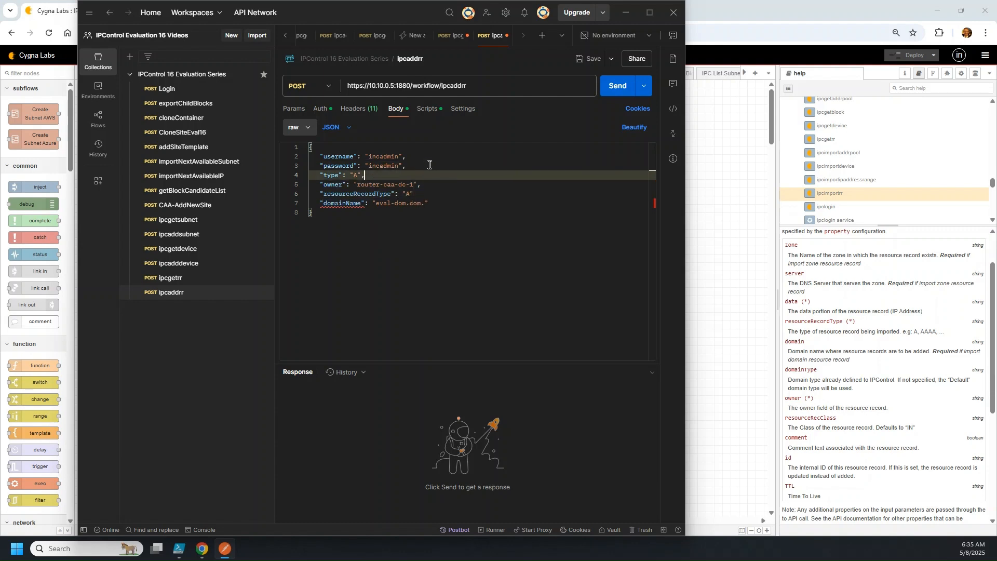
pyautogui.hotkey('shift', 'Home')
pyautogui.press('Delete')
pyautogui.press('Delete')
pyautogui.press('Delete')
pyautogui.press('Delete')
pyautogui.press('Delete')
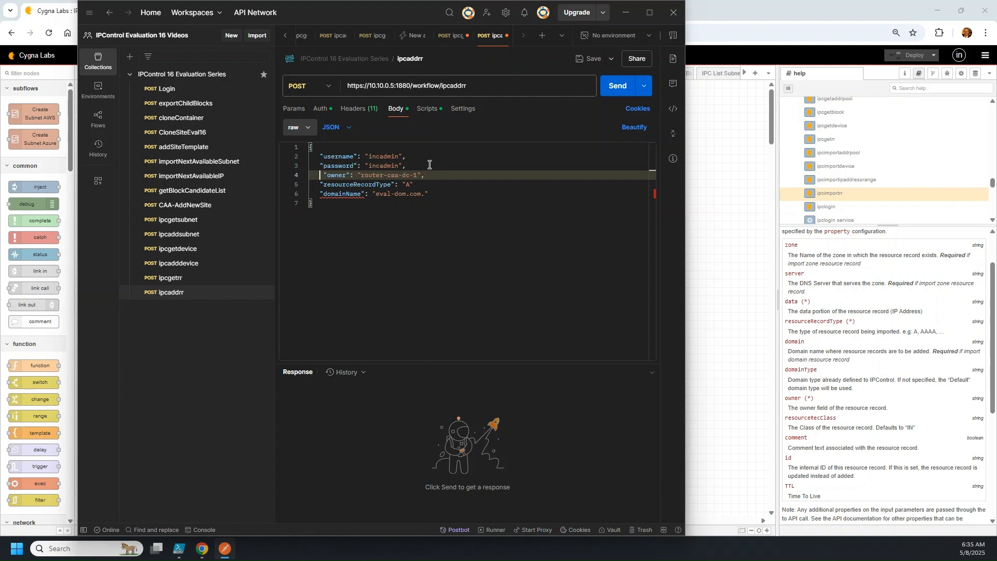
pyautogui.press('Down')
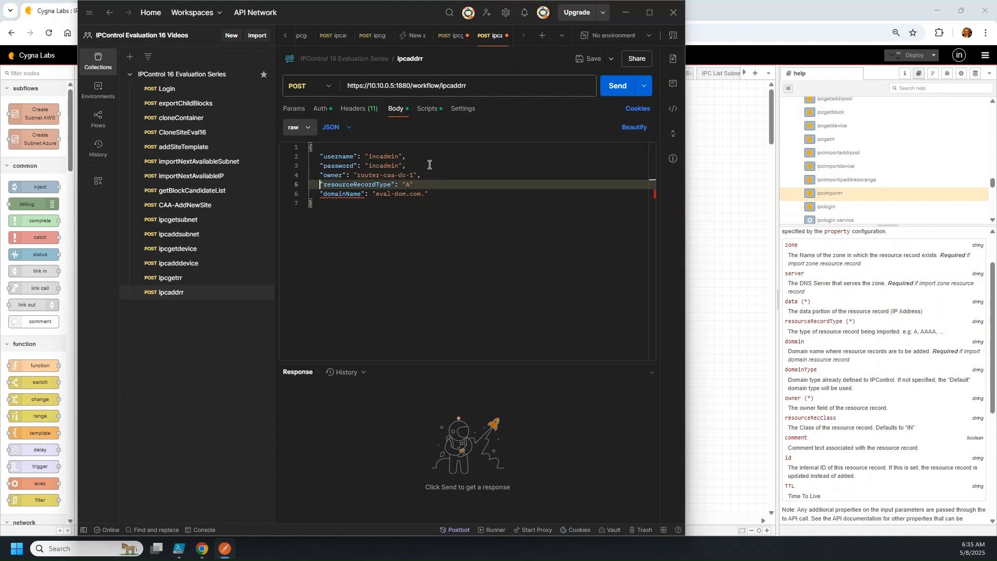
pyautogui.press('Down')
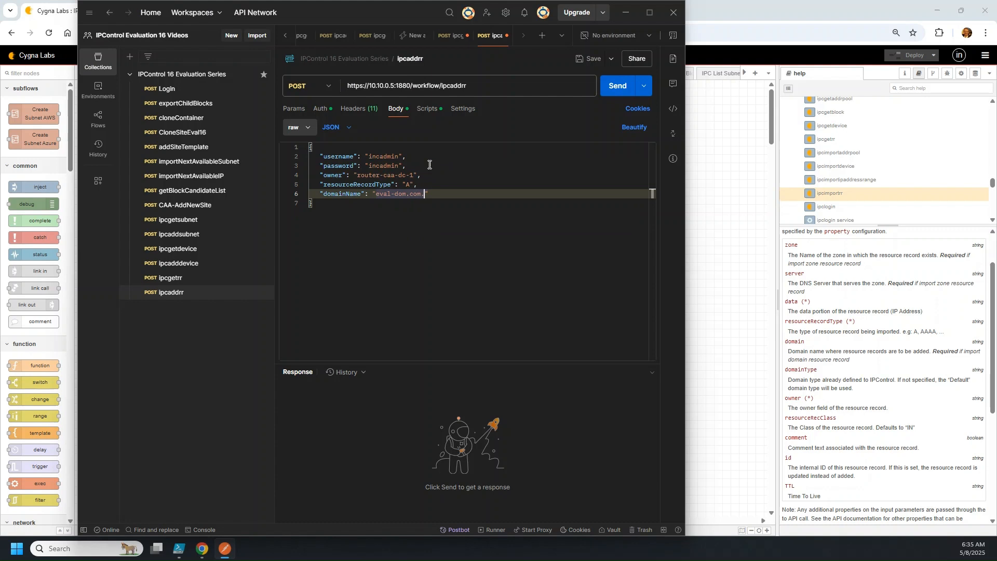
# Add "domainType": "Internal" and "TTL": "300" fields after domainName
pyautogui.press('Return')
pyautogui.press('Return')
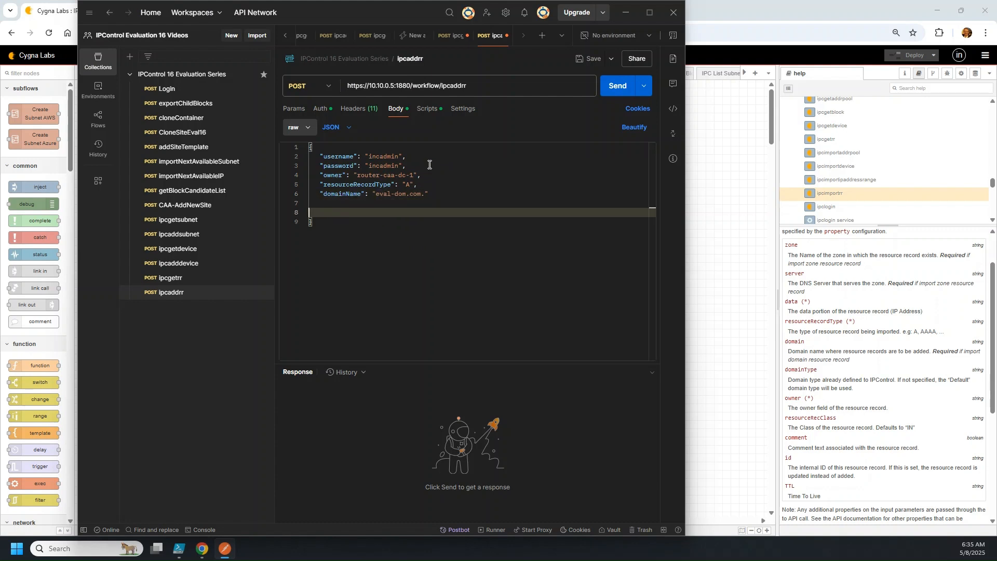
pyautogui.press('BackSpace')
pyautogui.write('"')
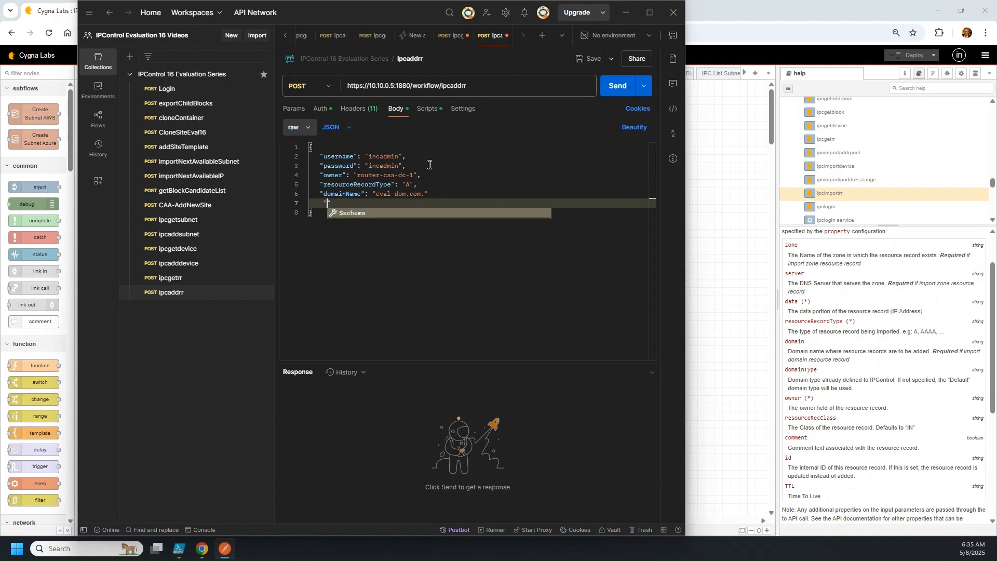
pyautogui.write('domain')
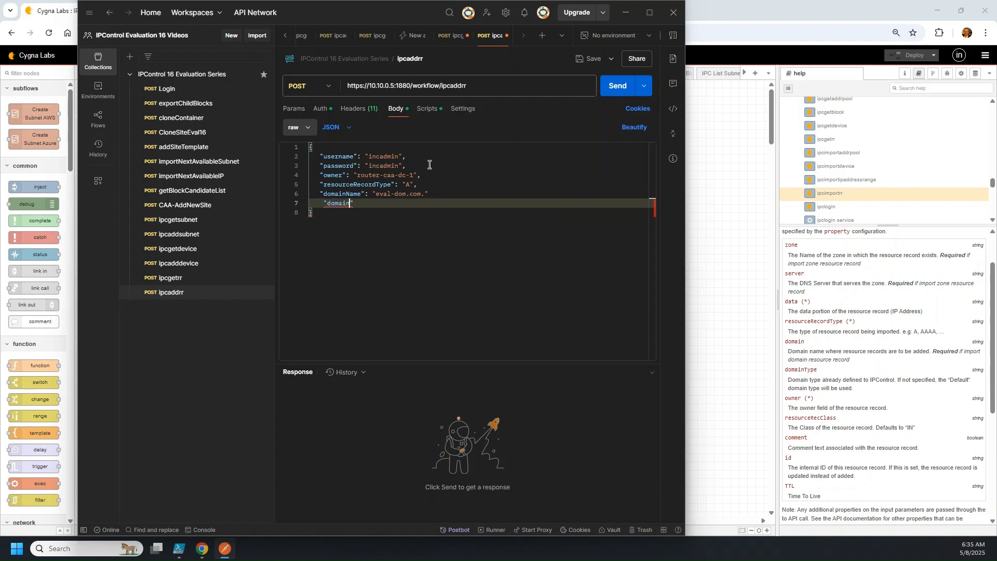
pyautogui.write('Type": "Internal",')
pyautogui.press('Return')
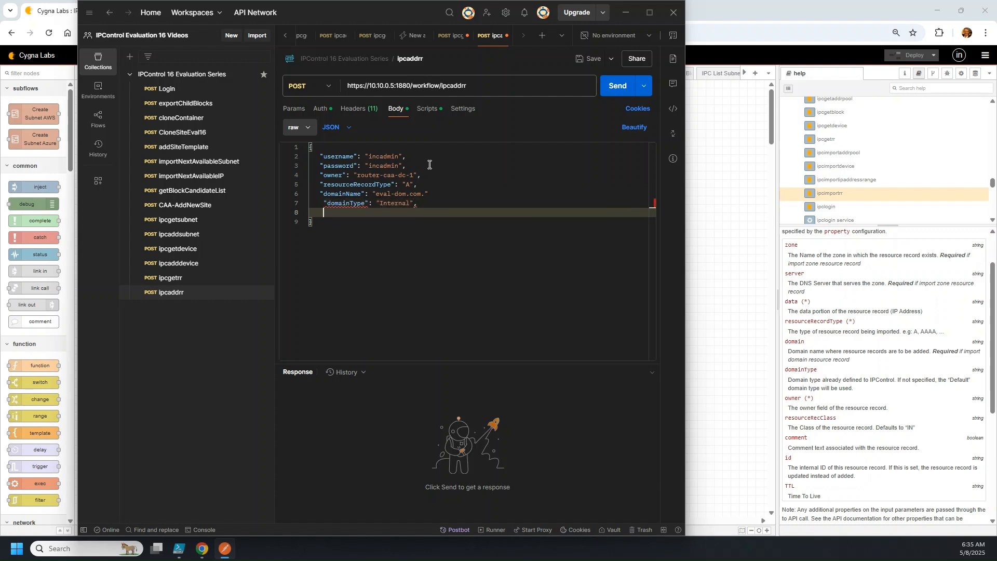
pyautogui.press('Up')
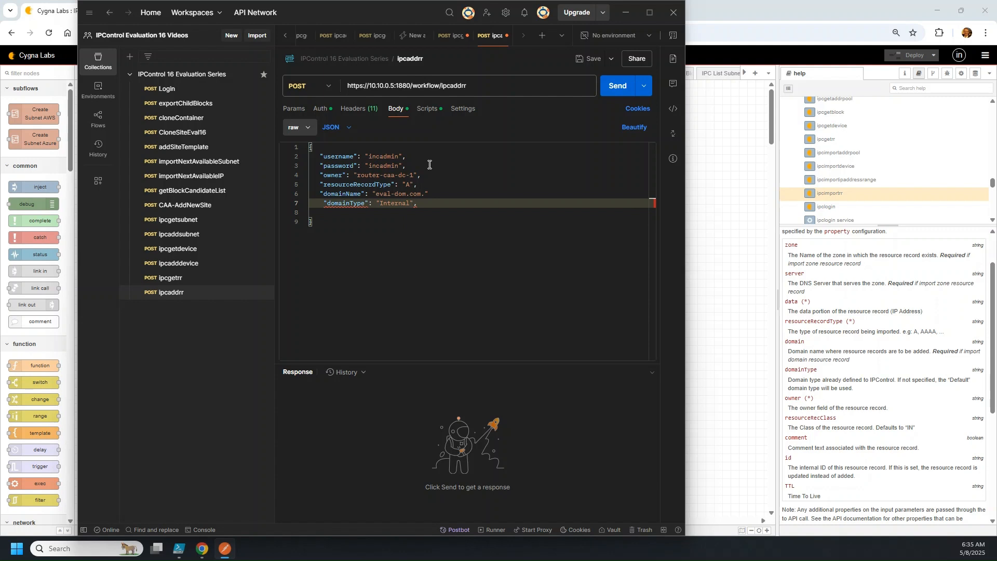
pyautogui.press('Left')
pyautogui.press('Down')
pyautogui.press('Return')
pyautogui.write('"TTL"')
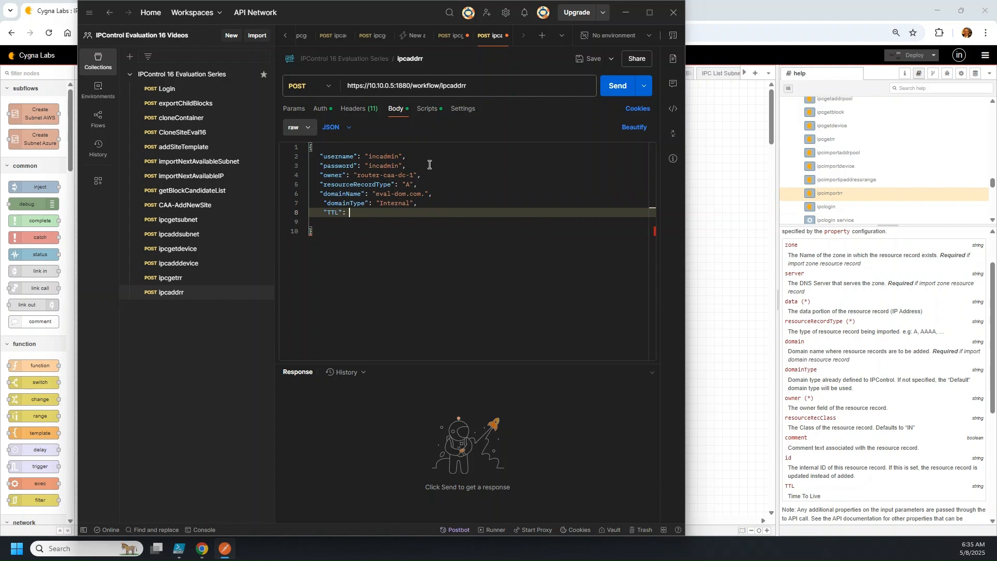
pyautogui.write(': "300",')
# Add "data": "10.10.0.15", remove the leftover empty line, and save the request
pyautogui.press('Return')
pyautogui.write('"data"')
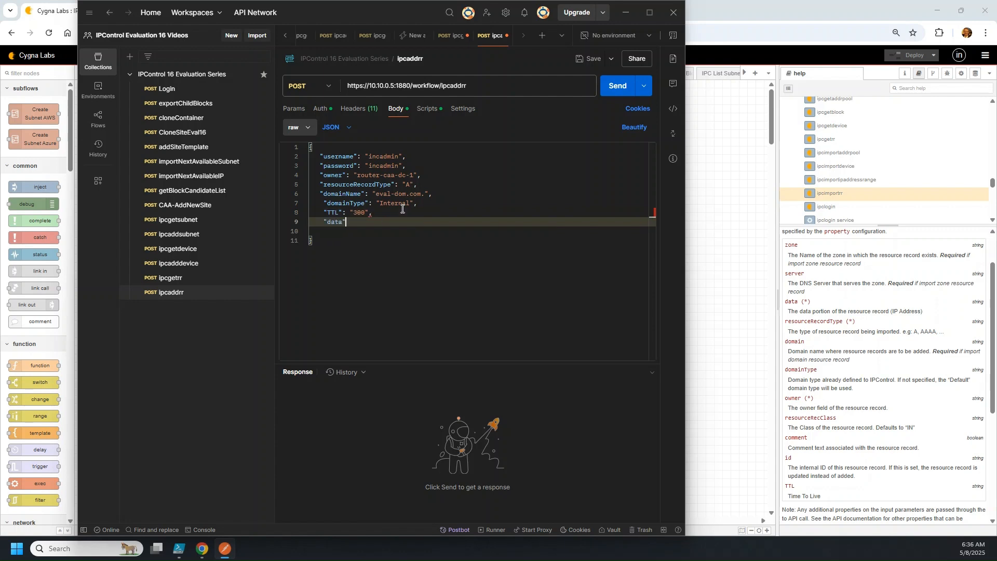
pyautogui.write(': ')
pyautogui.write('"10.')
pyautogui.write('10.0.')
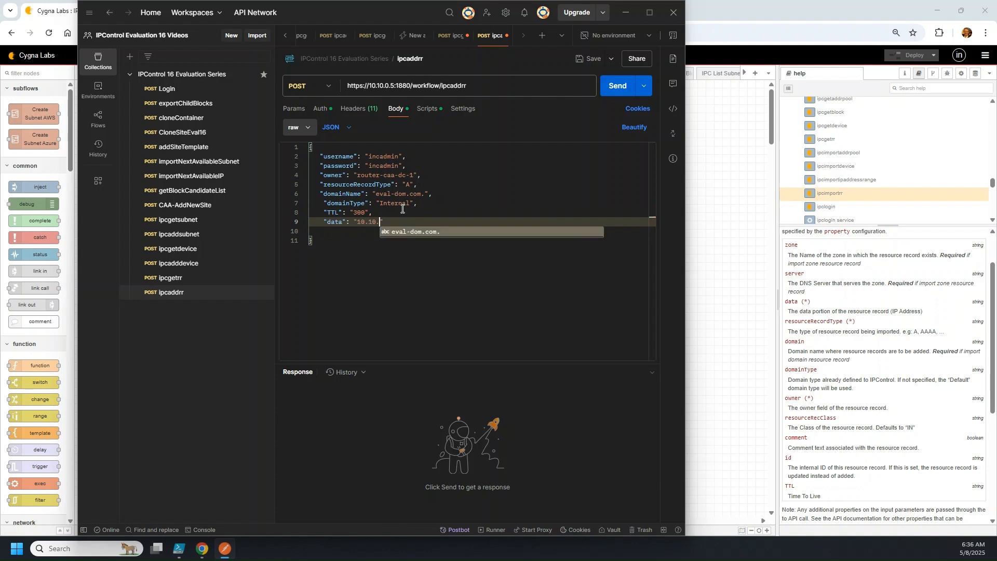
pyautogui.write('50')
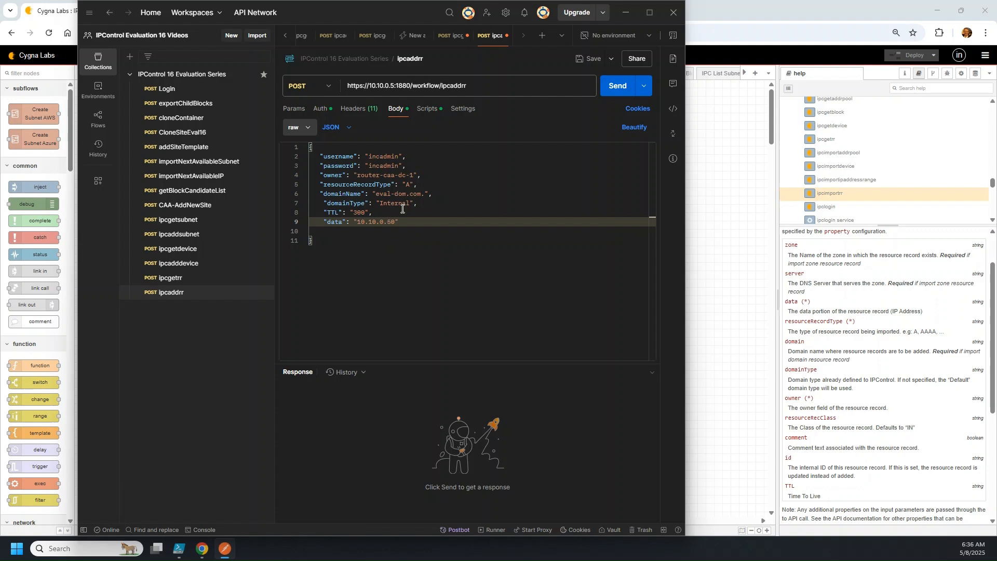
pyautogui.press('BackSpace')
pyautogui.press('BackSpace')
pyautogui.write('15')
pyautogui.press('Down')
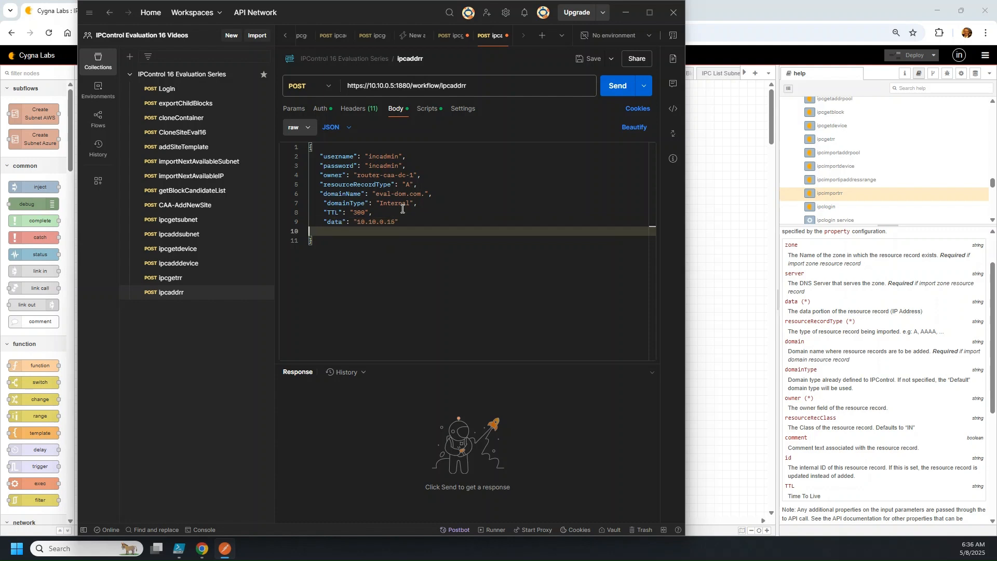
pyautogui.press('Delete')
pyautogui.click(590, 58)
# Send the ipcaddrr POST request, which returns 400 Bad Request 'importRR: Missing domain'
pyautogui.moveTo(303, 15); pyautogui.dragTo(381, 16)
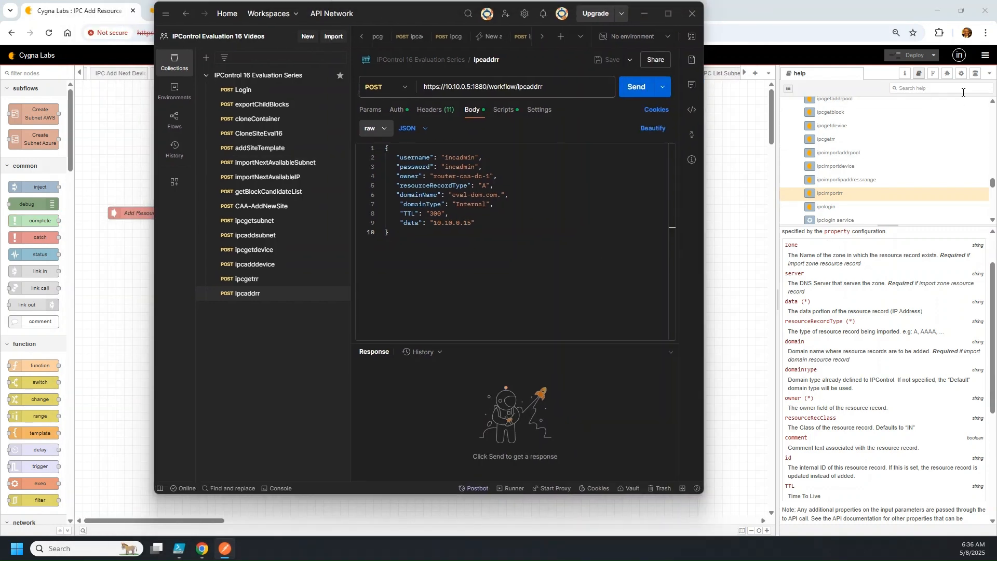
pyautogui.click(947, 74)
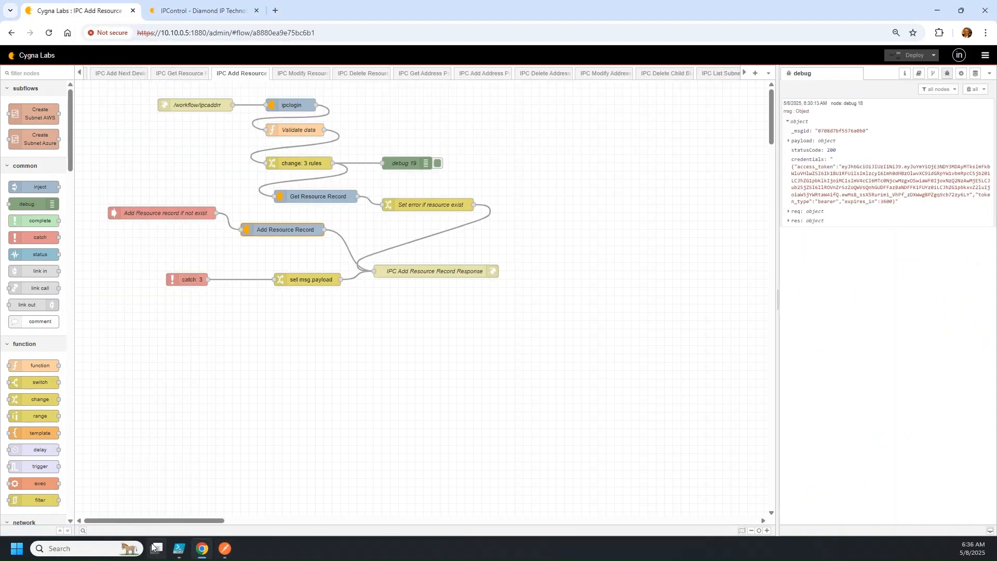
pyautogui.click(225, 548)
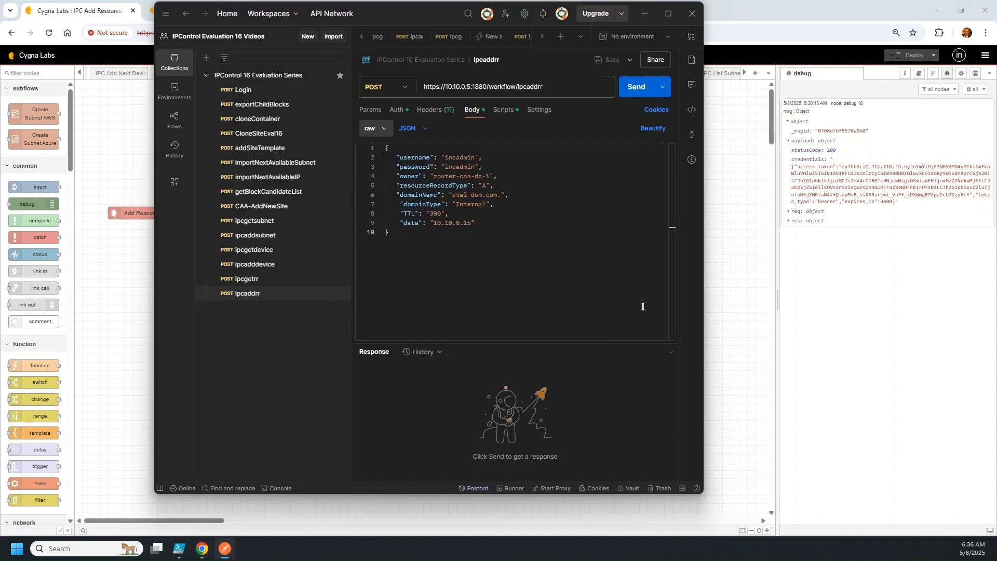
pyautogui.click(628, 89)
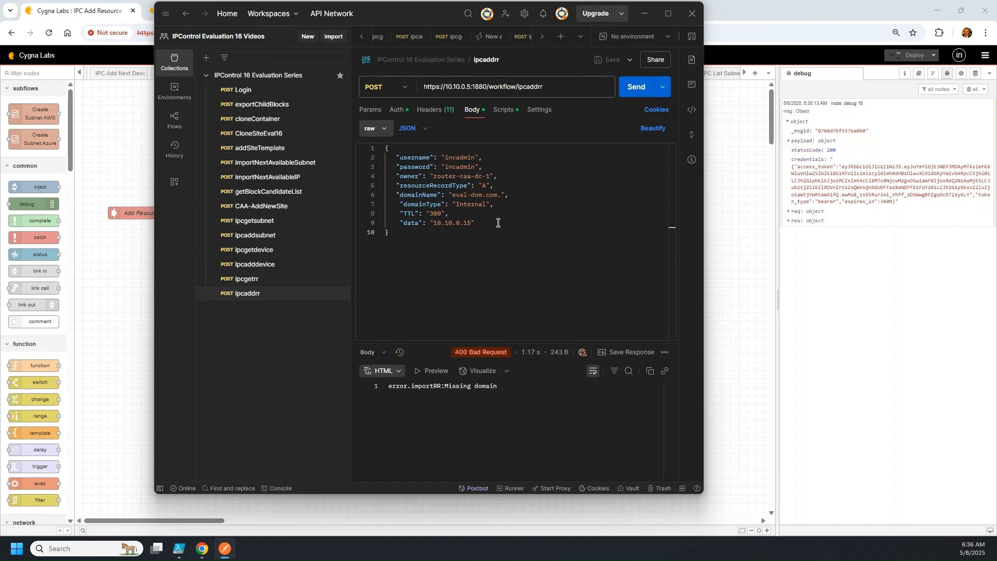
# Unindent Postman's domainType, TTL and data lines, then drop a debug node below /workflow/ipcaddrr
pyautogui.click(397, 204)
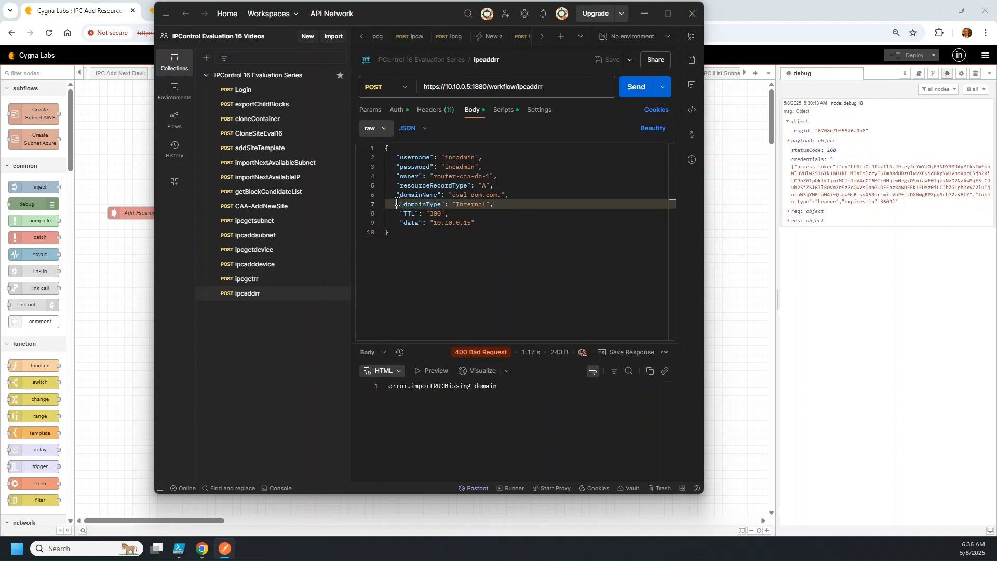
pyautogui.press('BackSpace')
pyautogui.press('Down')
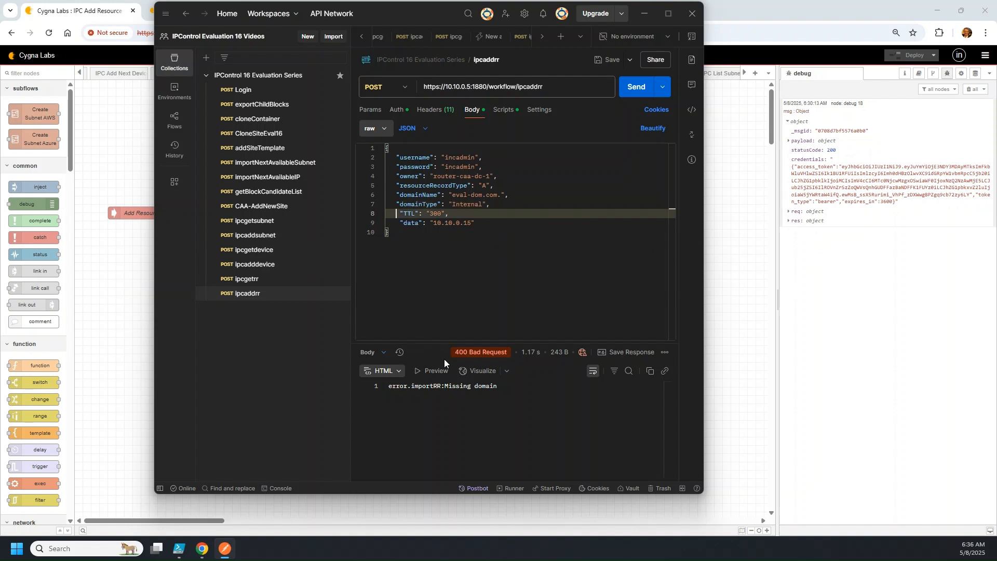
pyautogui.press('BackSpace')
pyautogui.press('Down')
pyautogui.press('BackSpace')
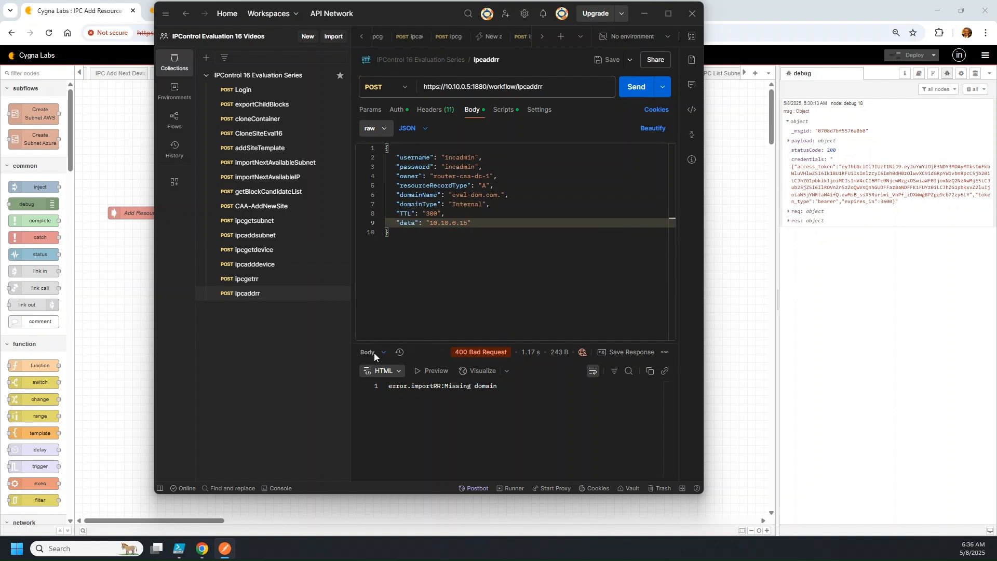
pyautogui.click(111, 269)
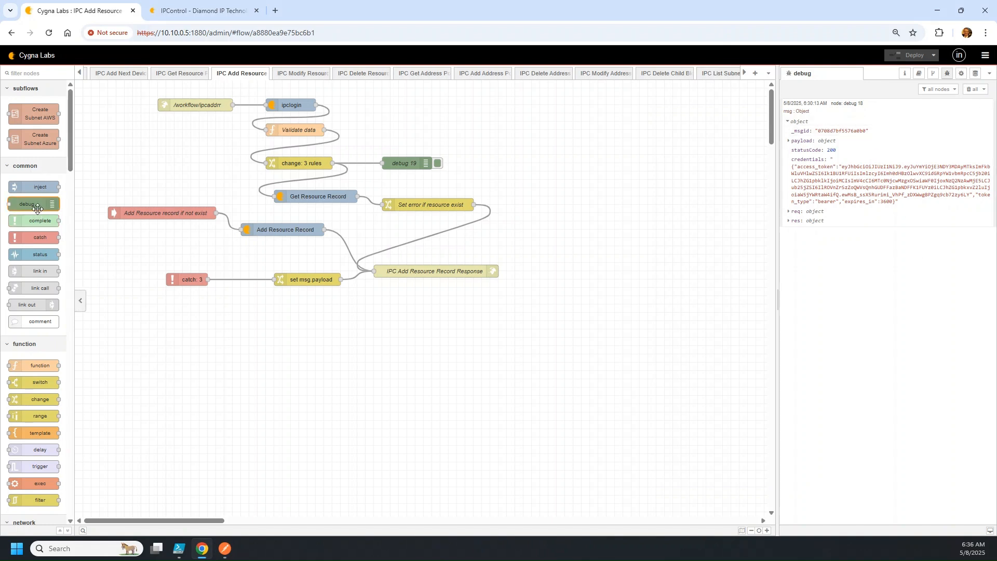
pyautogui.moveTo(38, 208); pyautogui.dragTo(184, 130)
# Set debug 20 to output the complete msg object with a message-count status and hidden label
pyautogui.doubleClick(205, 130)
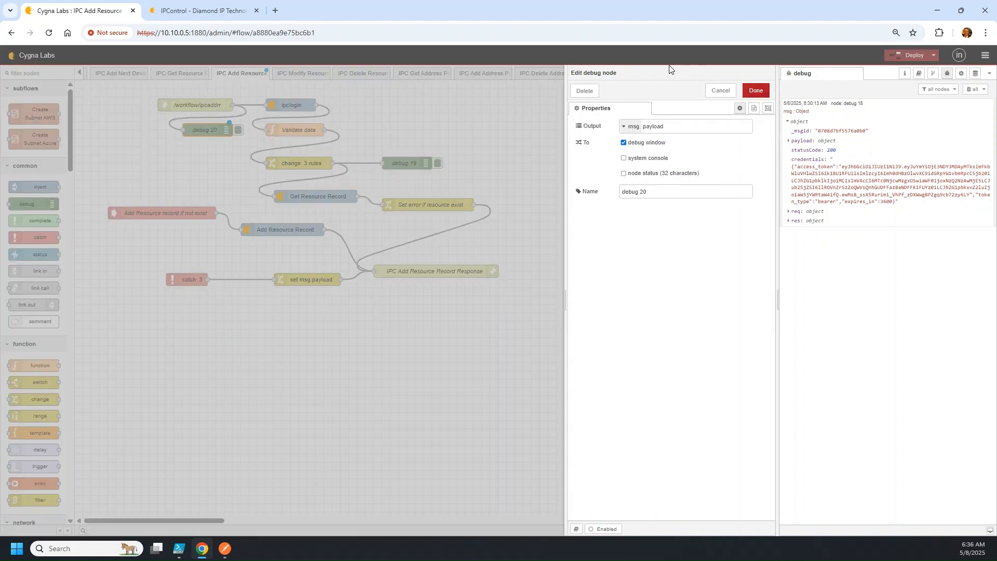
pyautogui.click(625, 126)
pyautogui.click(653, 165)
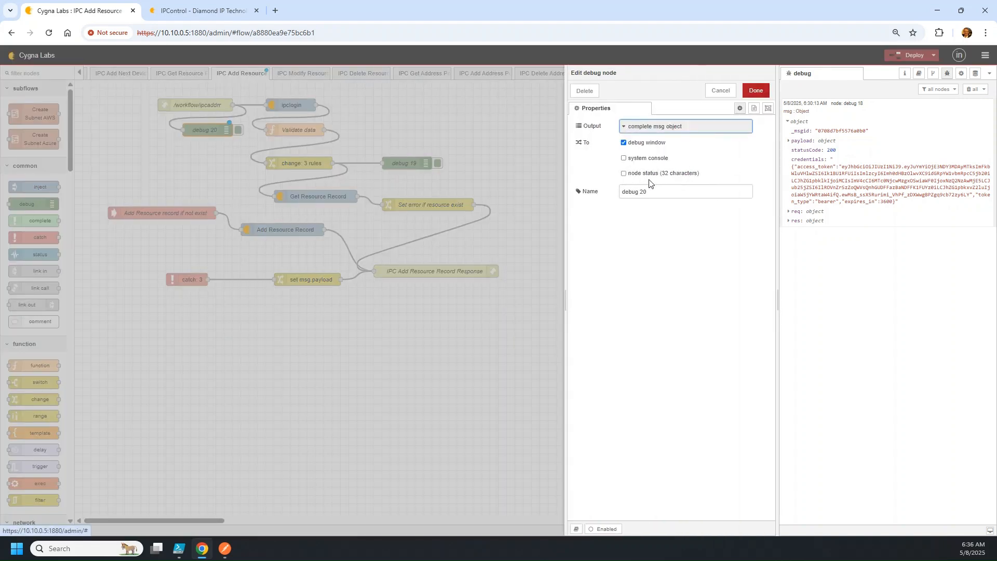
pyautogui.click(631, 191)
pyautogui.click(623, 173)
pyautogui.click(654, 191)
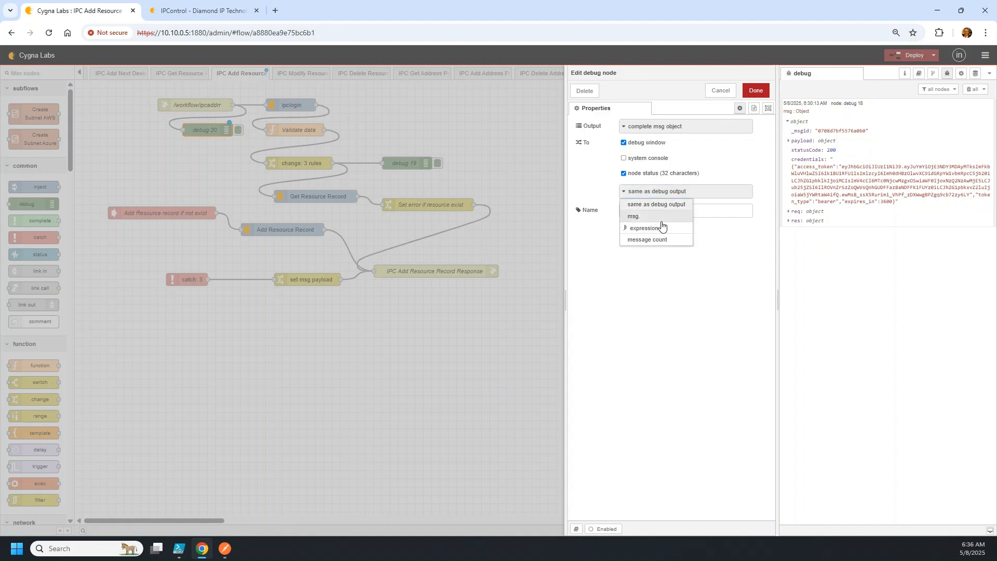
pyautogui.click(669, 241)
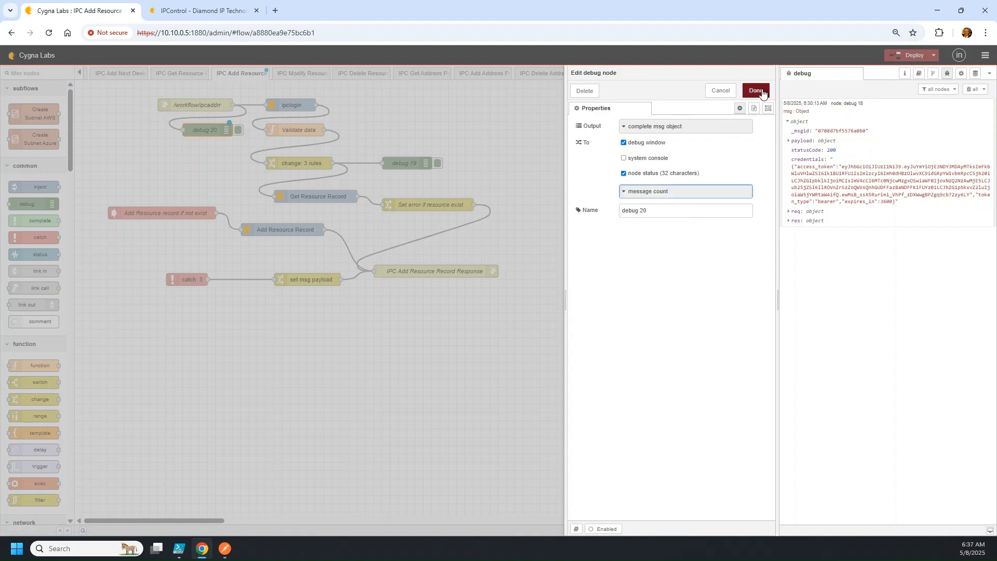
pyautogui.click(768, 108)
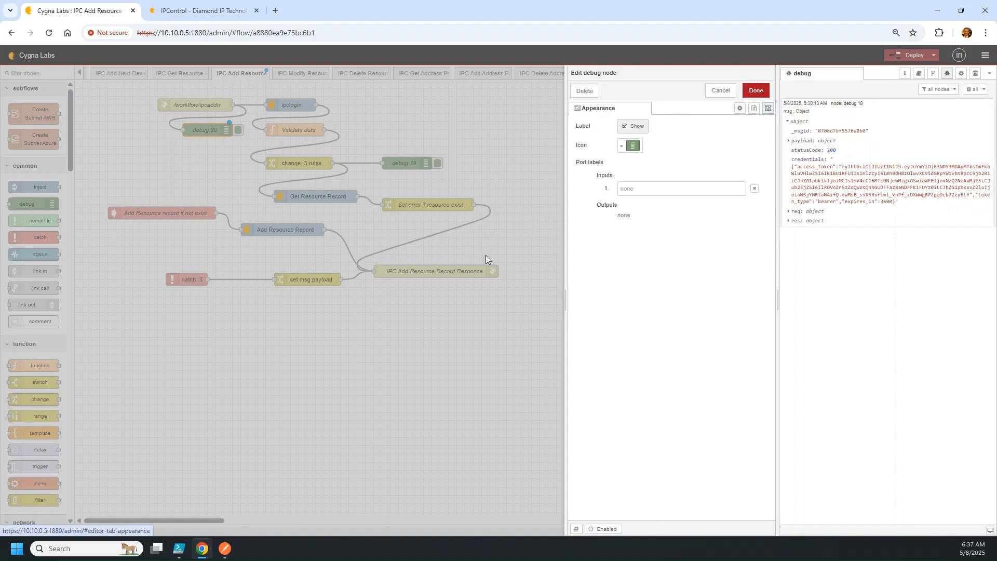
pyautogui.click(630, 127)
pyautogui.click(764, 92)
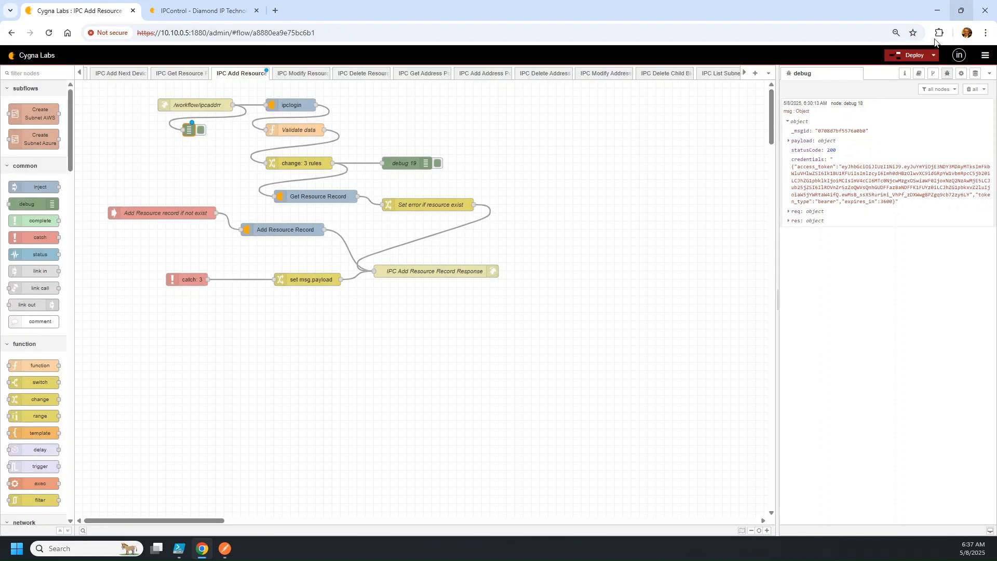
# Deploy the flow, clear old debug messages, and show the ipcimportrr node's help
pyautogui.click(914, 55)
pyautogui.click(971, 89)
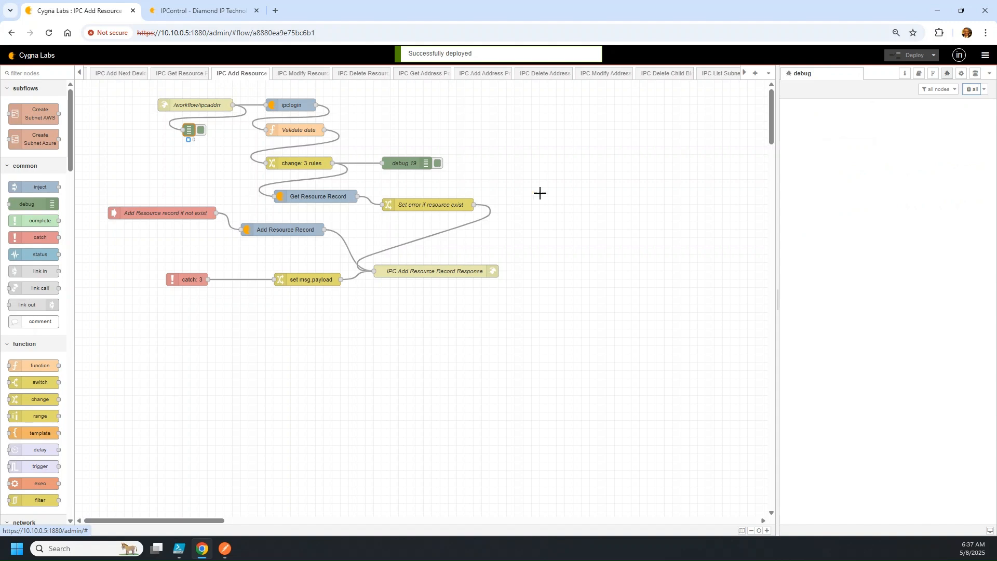
pyautogui.moveTo(205, 545)
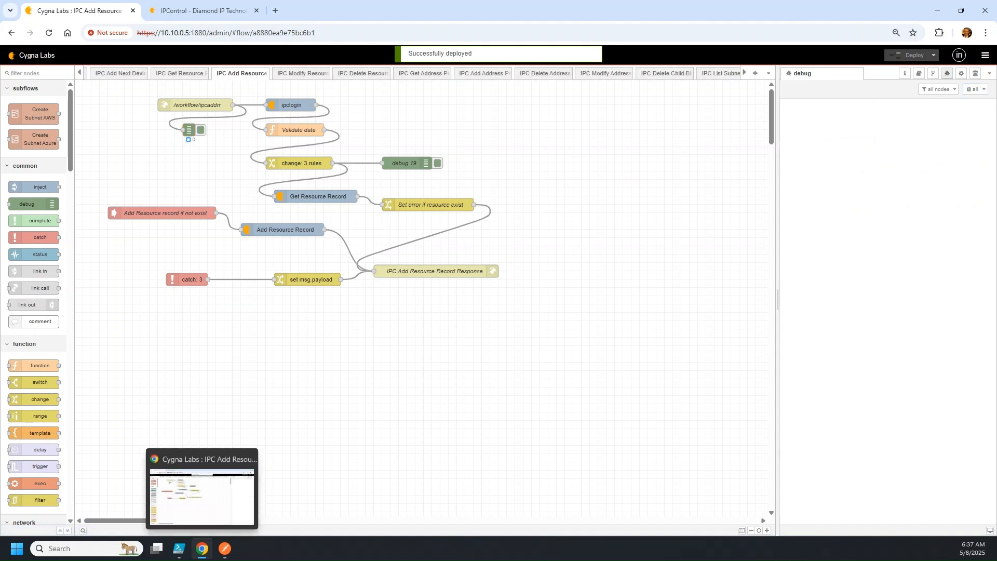
pyautogui.click(311, 196)
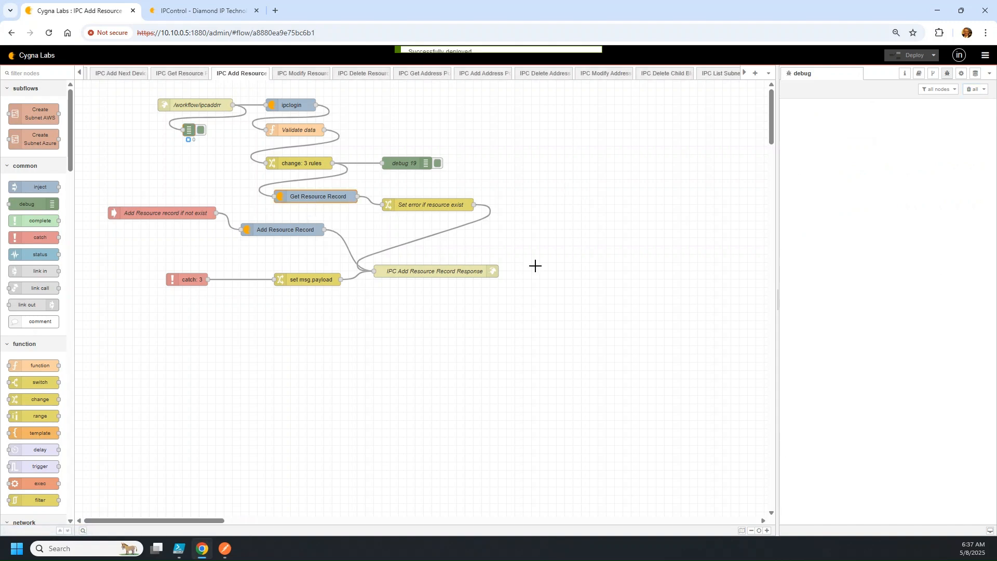
pyautogui.click(304, 229)
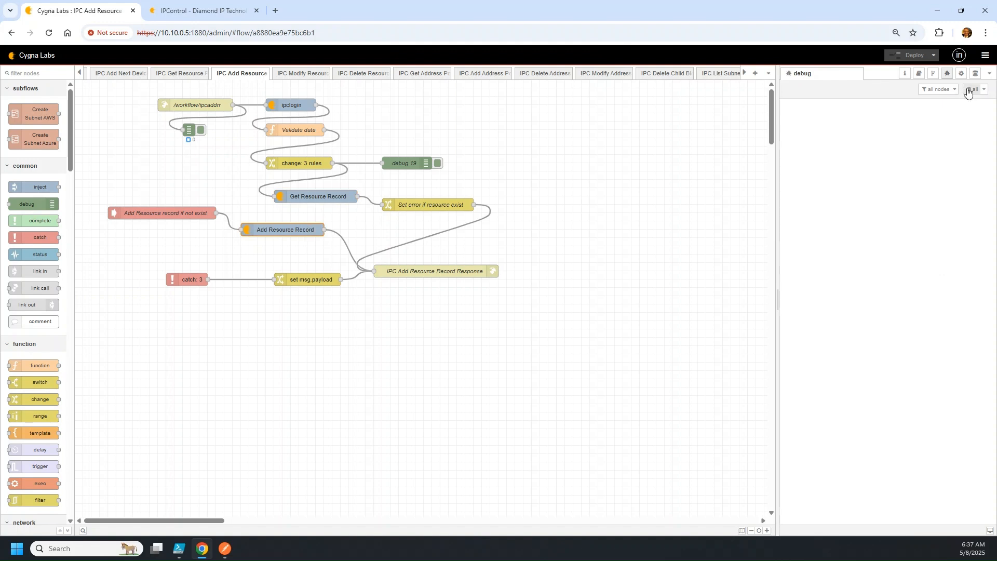
pyautogui.click(919, 73)
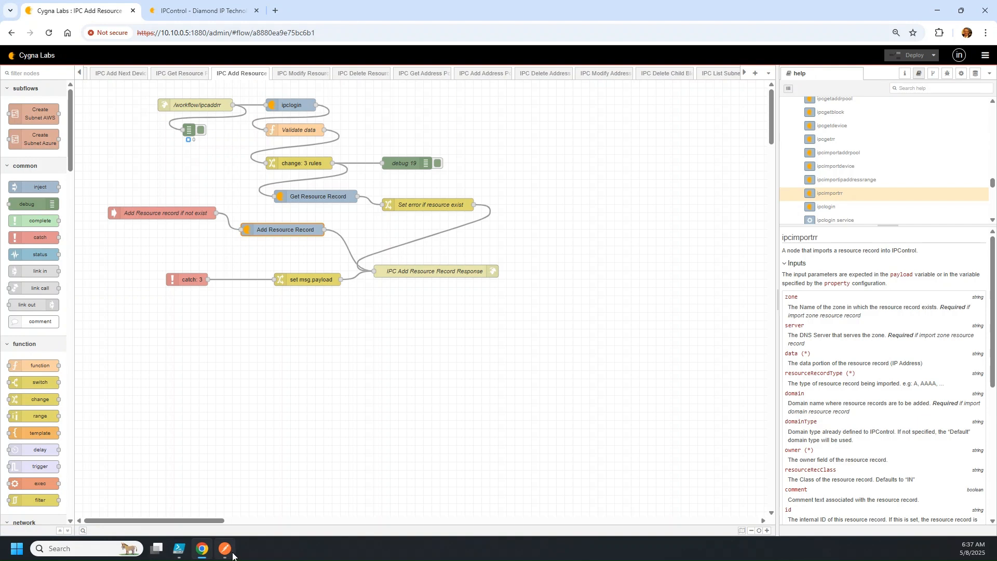
# Review the owner, resourceRecordType and domainName fields in Postman's request body
pyautogui.click(231, 554)
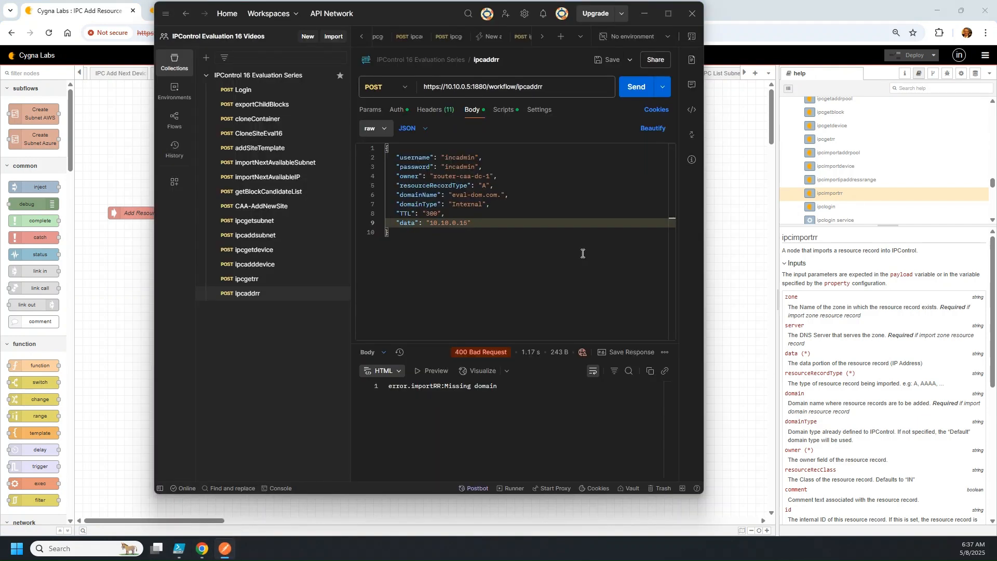
pyautogui.click(515, 178)
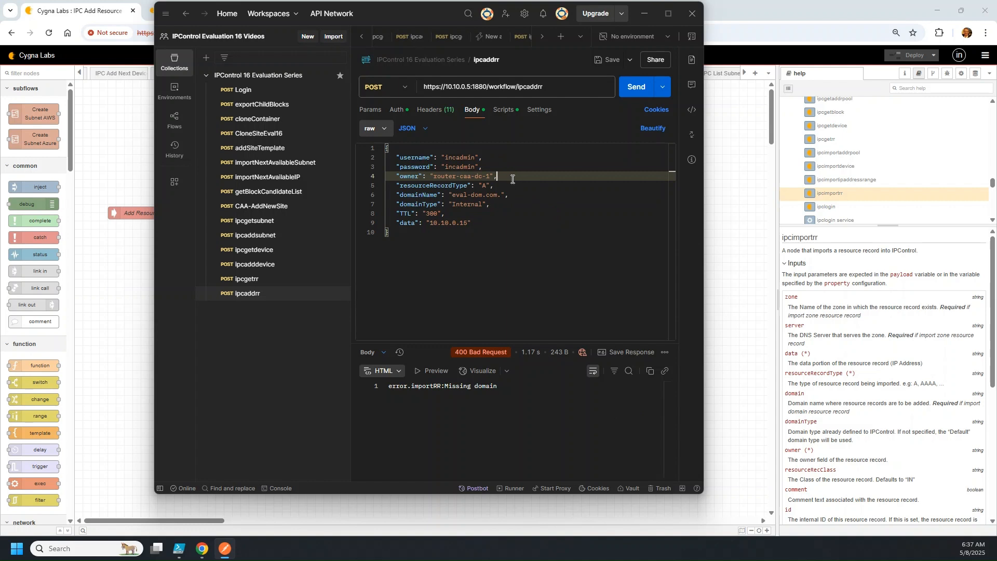
pyautogui.click(506, 185)
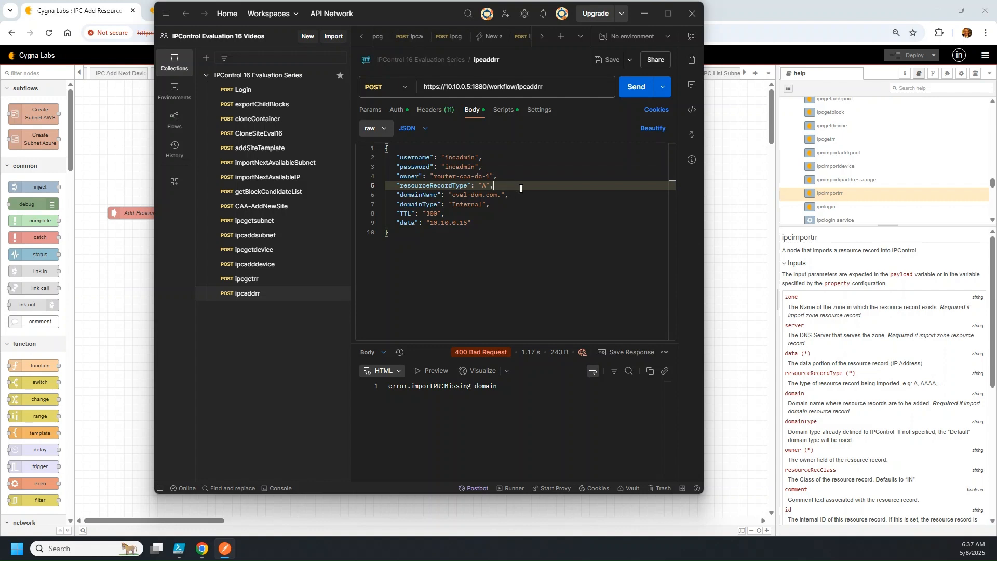
pyautogui.click(525, 195)
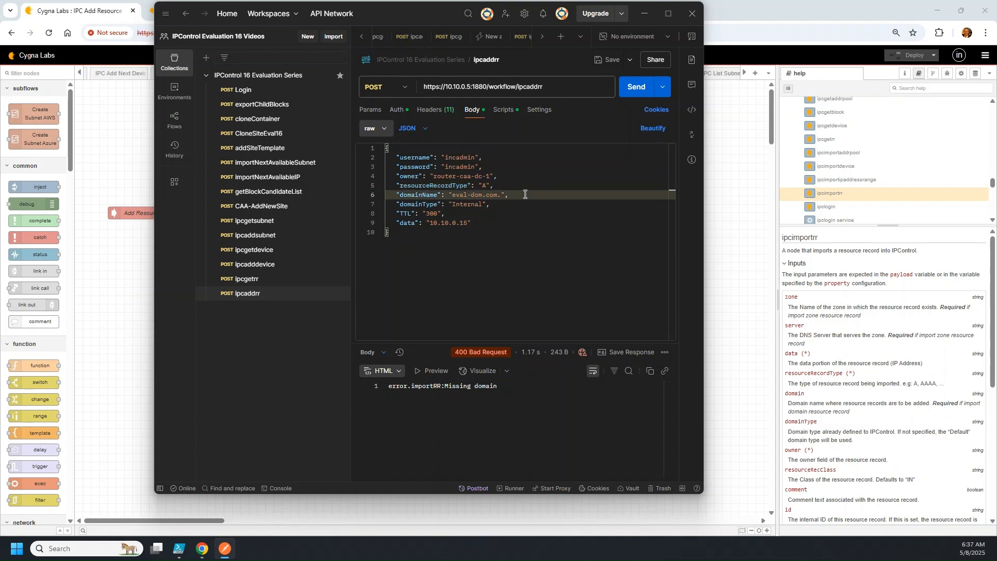
# Rename the domainName key to domain, save, and resend the request
pyautogui.doubleClick(420, 195)
pyautogui.moveTo(566, 355)
pyautogui.write('domain')
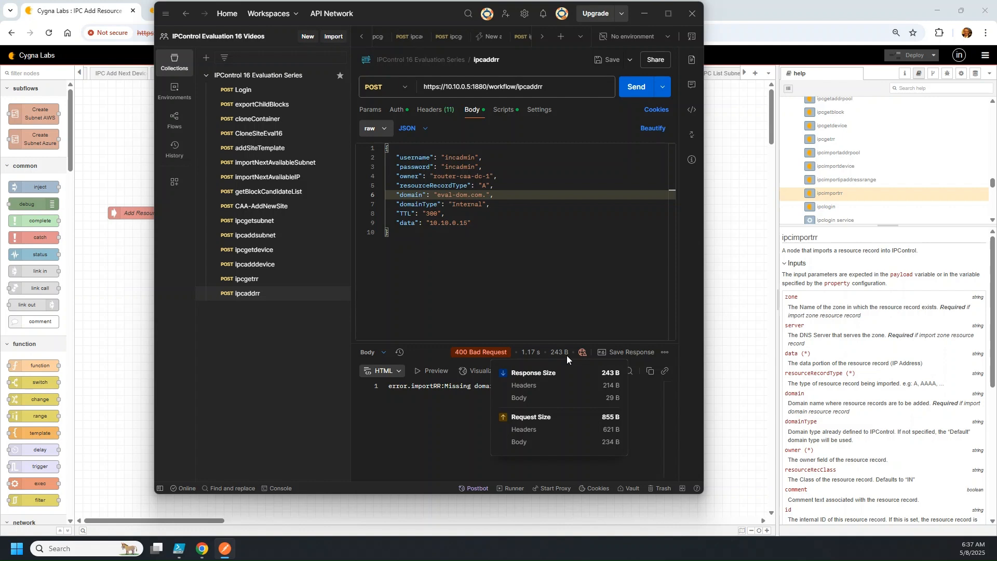
pyautogui.click(601, 61)
pyautogui.click(637, 88)
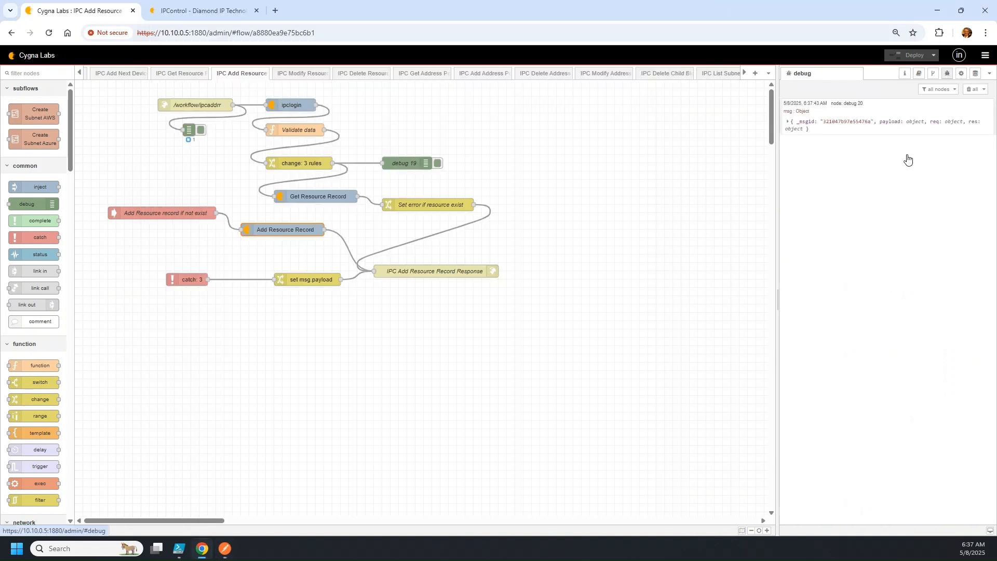
pyautogui.click(948, 73)
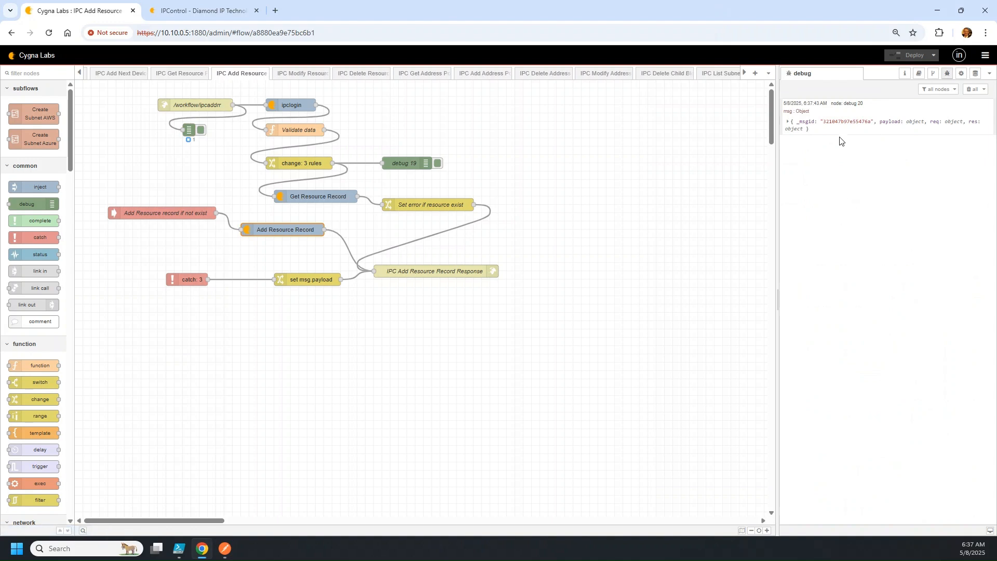
# Expand the new debug message's payload and check Postman's 'Missing resourceRecType' error
pyautogui.click(799, 122)
pyautogui.click(805, 141)
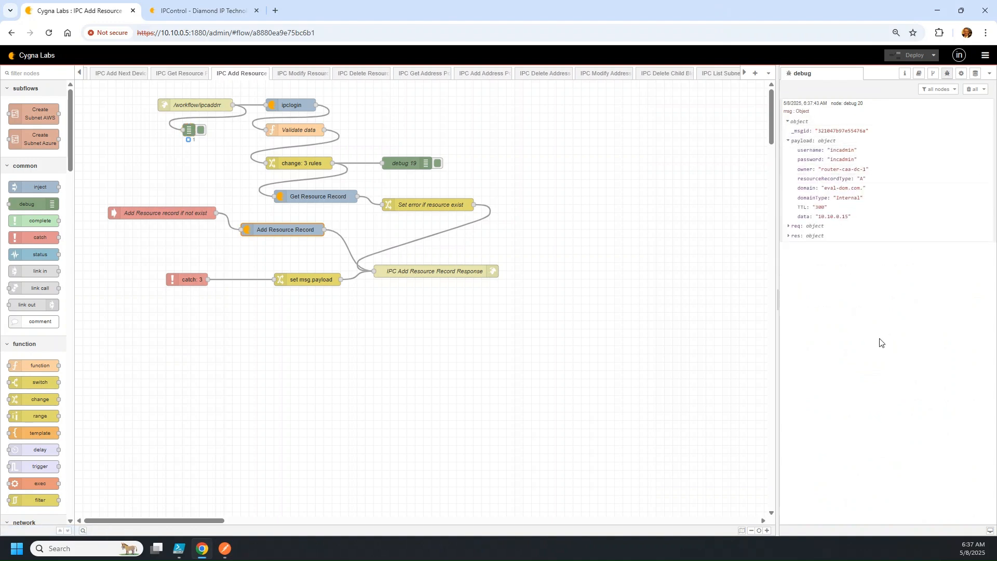
pyautogui.click(225, 551)
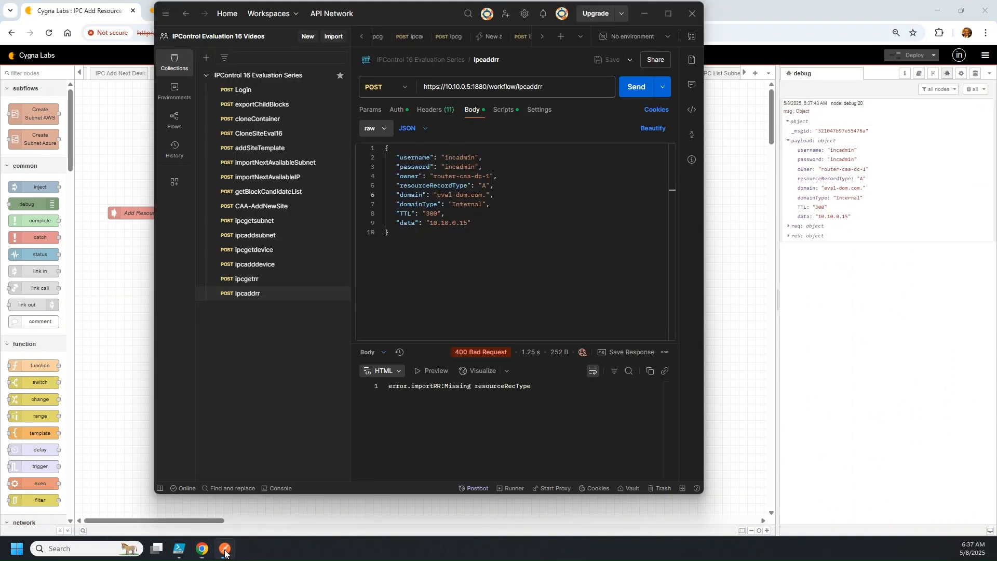
pyautogui.click(547, 389)
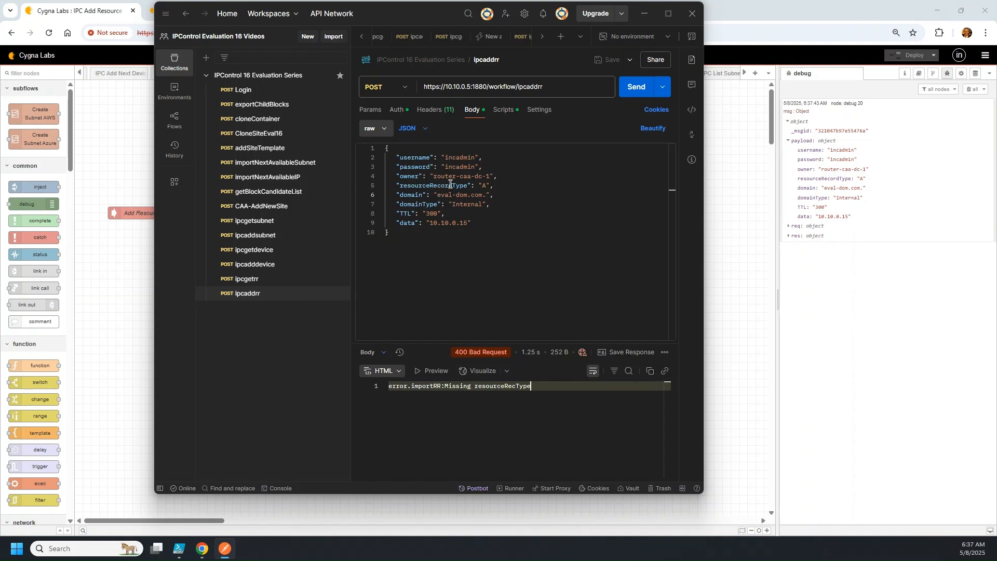
# Select the Add Resource Record node and show its ipcimportrr help
pyautogui.click(741, 190)
pyautogui.click(304, 228)
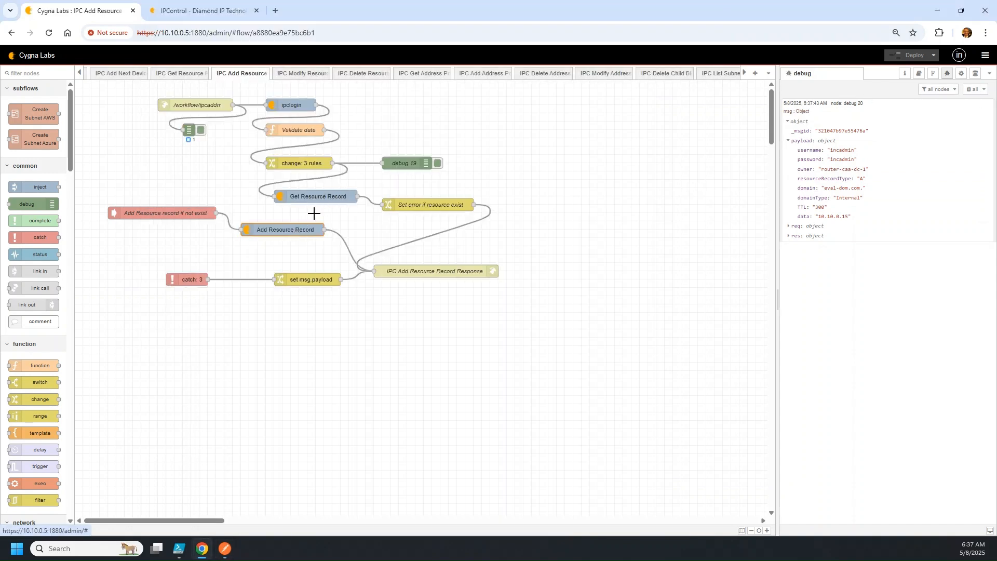
pyautogui.click(919, 73)
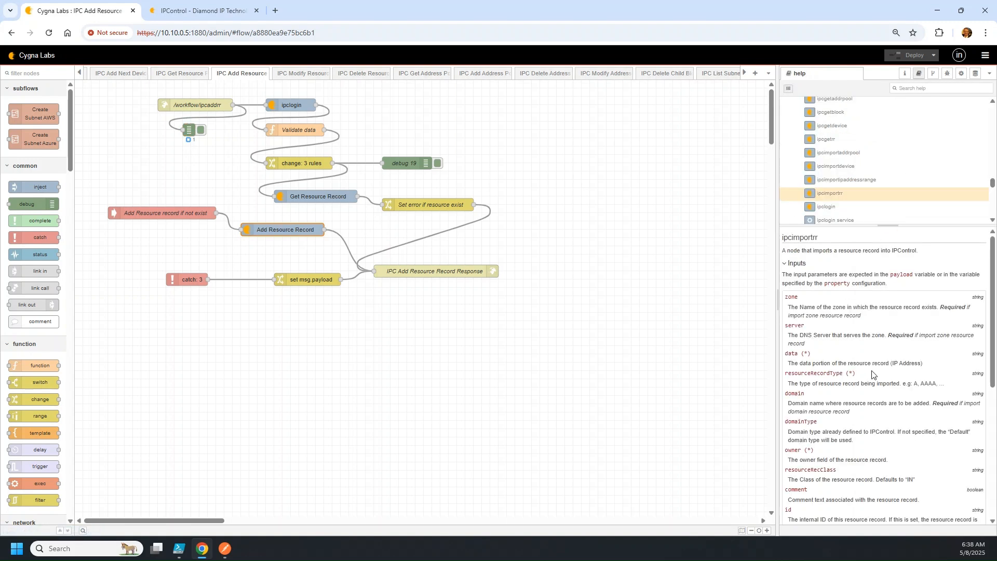
# Read the ipcimportrr help, view the Get Resource Record node's ipcgetrr help, then return to Postman
pyautogui.scroll(-1, 849, 379)
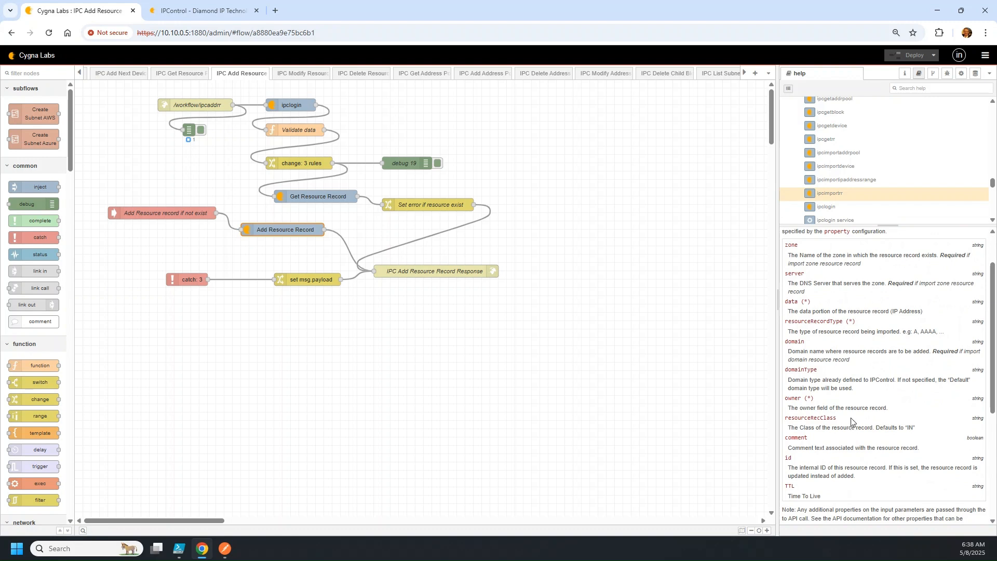
pyautogui.scroll(-1, 850, 423)
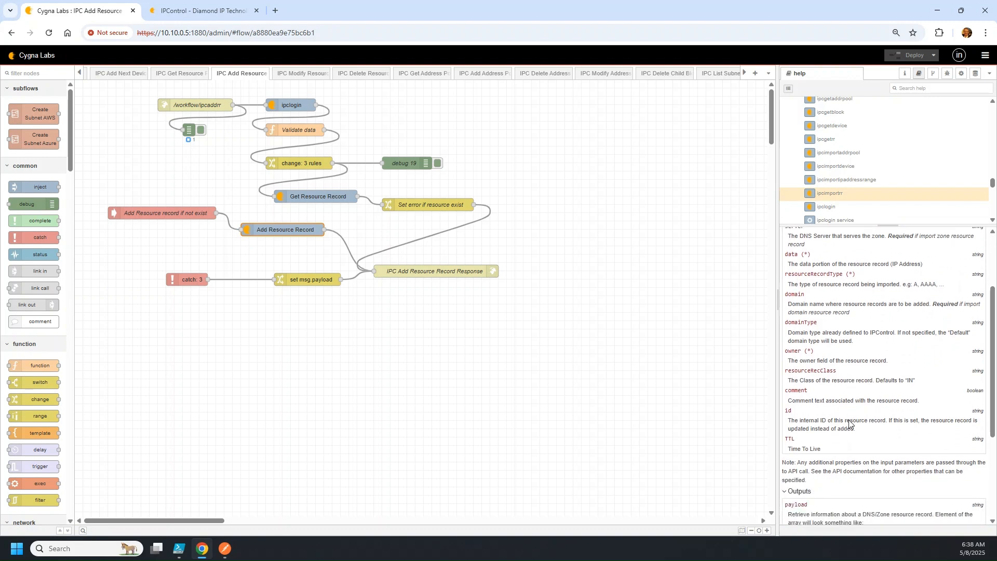
pyautogui.scroll(1, 850, 415)
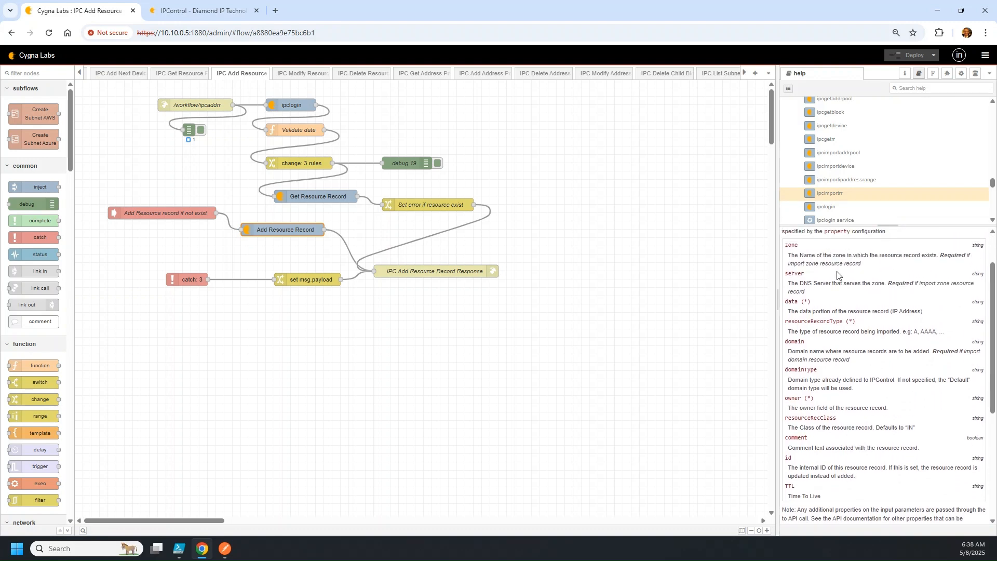
pyautogui.click(325, 194)
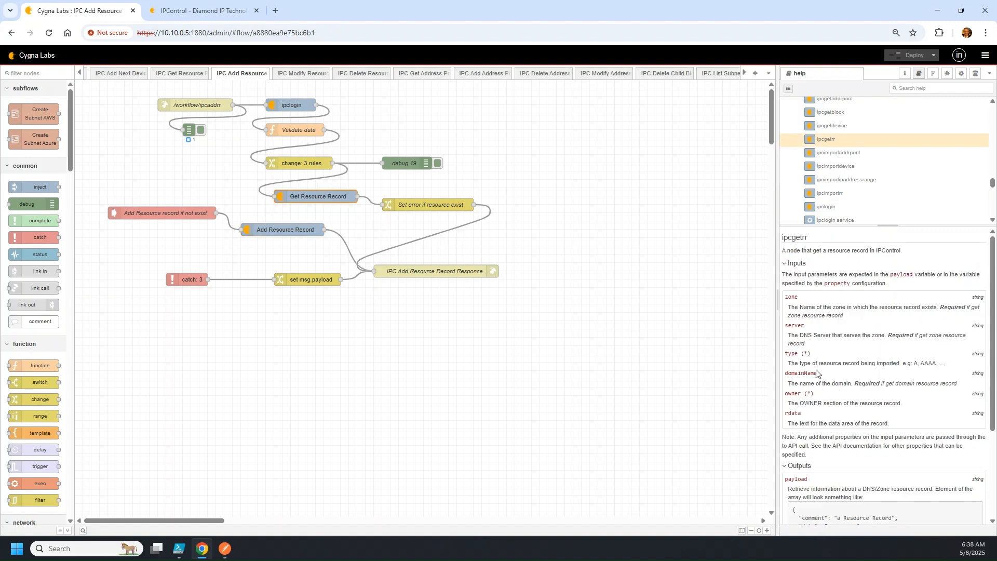
pyautogui.scroll(-1, 825, 364)
pyautogui.scroll(1, 825, 367)
pyautogui.click(224, 549)
# Add a "type": "A" line after the password, save, and send the request
pyautogui.click(506, 166)
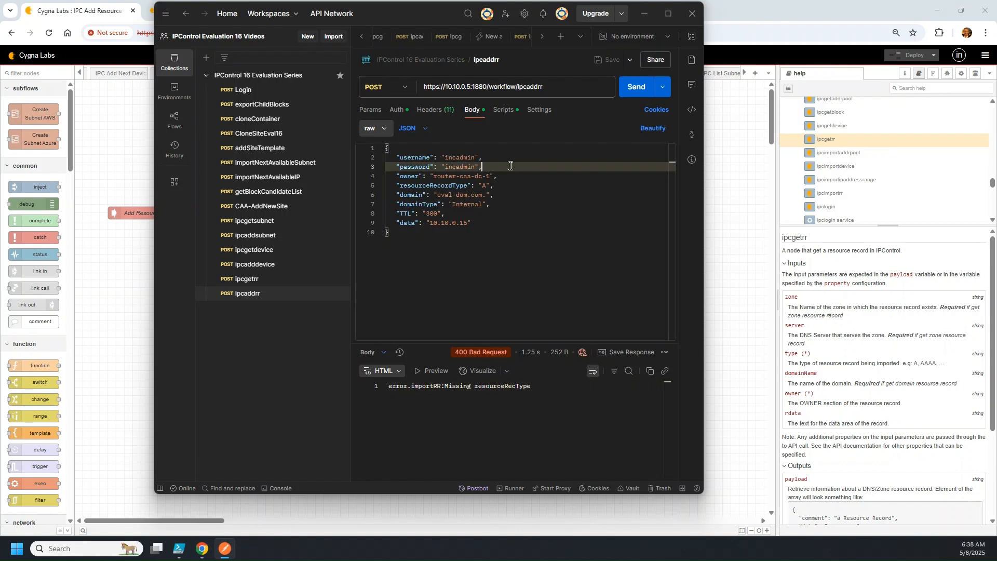
pyautogui.press('Return')
pyautogui.write('"')
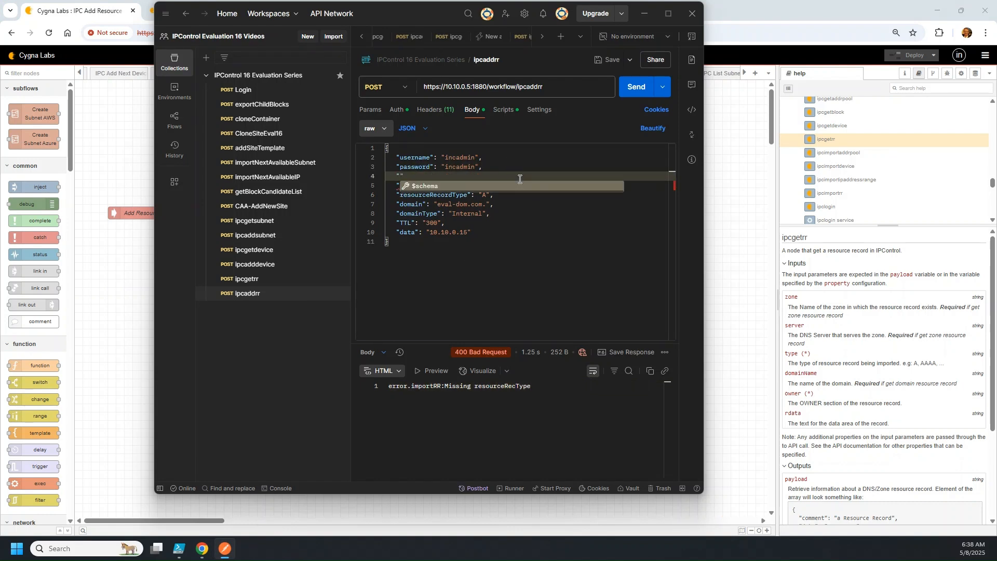
pyautogui.write('type":')
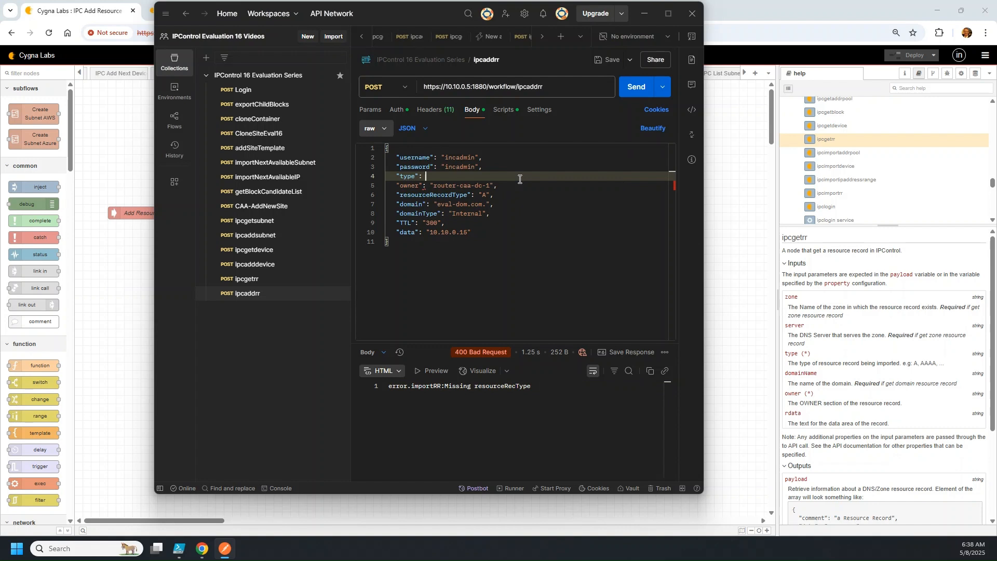
pyautogui.write(' "A",')
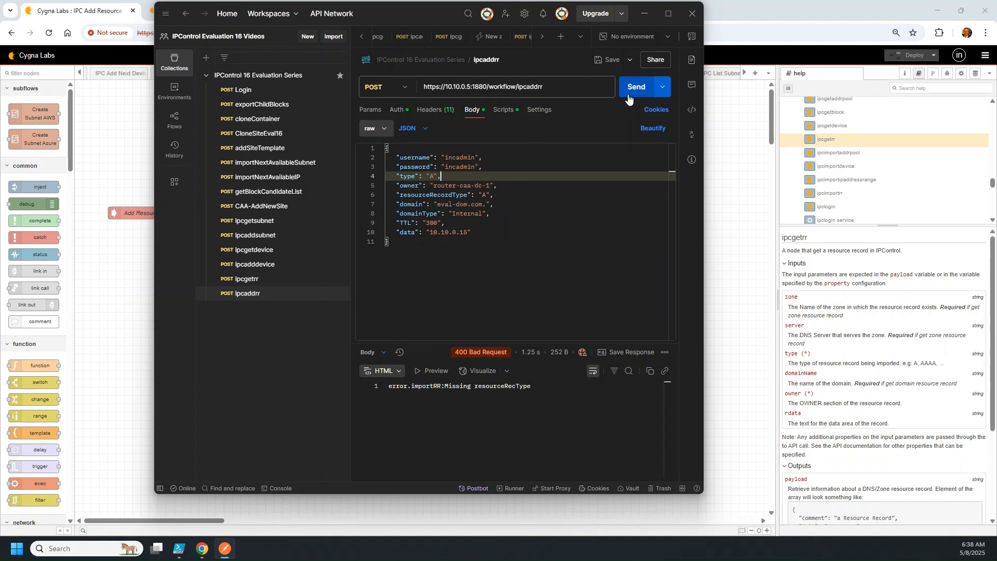
pyautogui.click(610, 67)
pyautogui.click(640, 89)
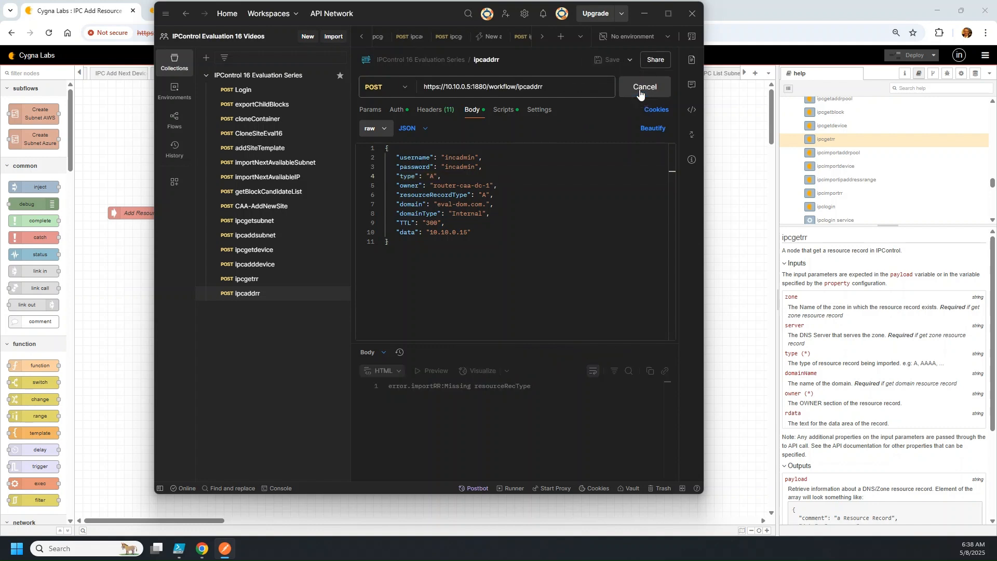
pyautogui.click(948, 73)
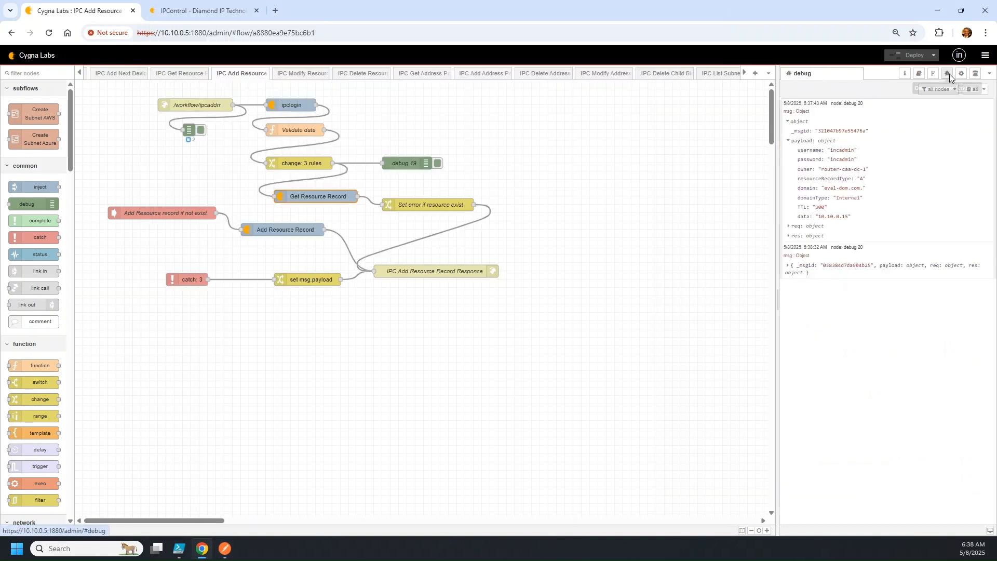
# Rename resourceRecordType to resourceRecType and resend the request
pyautogui.click(228, 549)
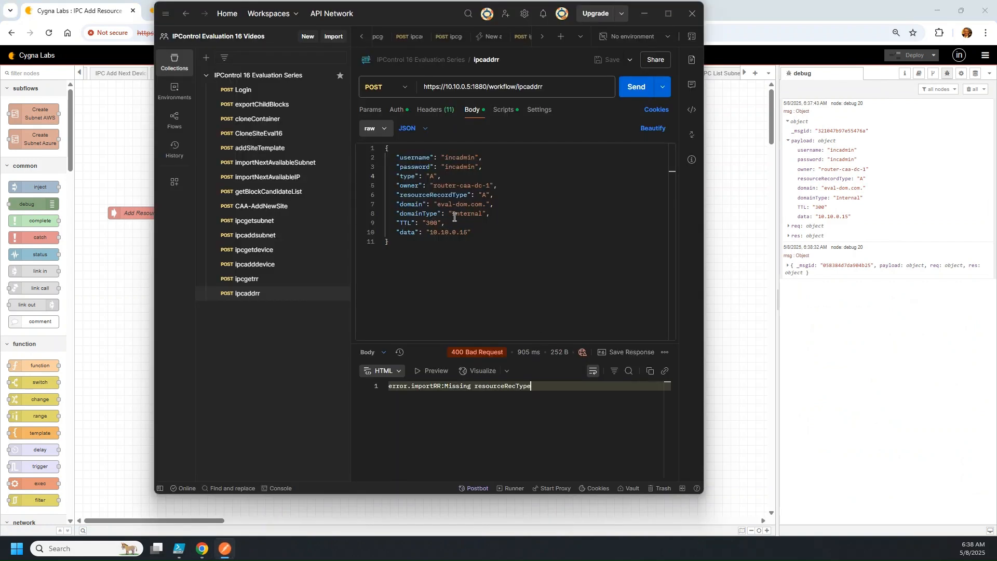
pyautogui.click(445, 196)
pyautogui.press('Left')
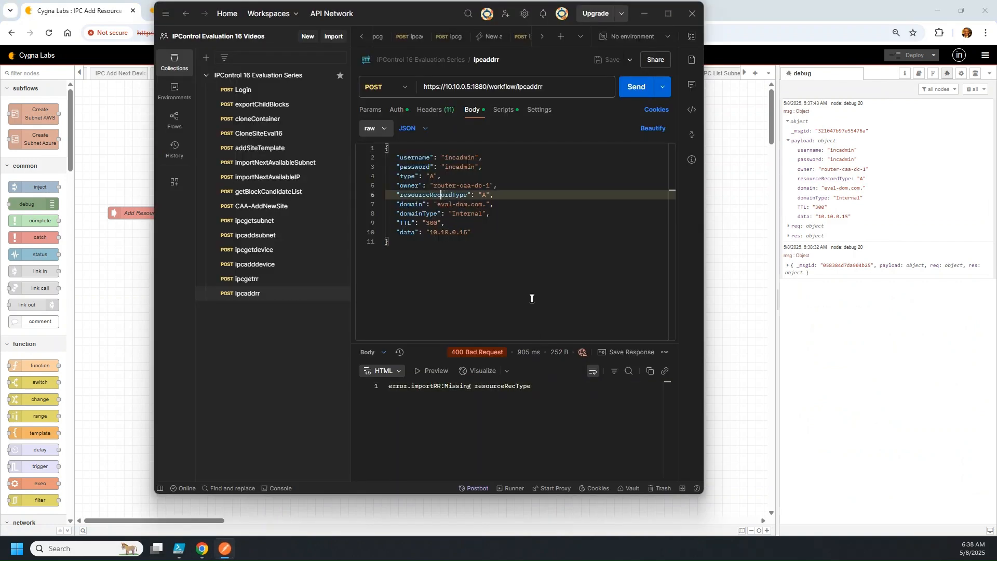
pyautogui.press('Delete')
pyautogui.press('Delete')
pyautogui.press('Delete')
pyautogui.click(634, 90)
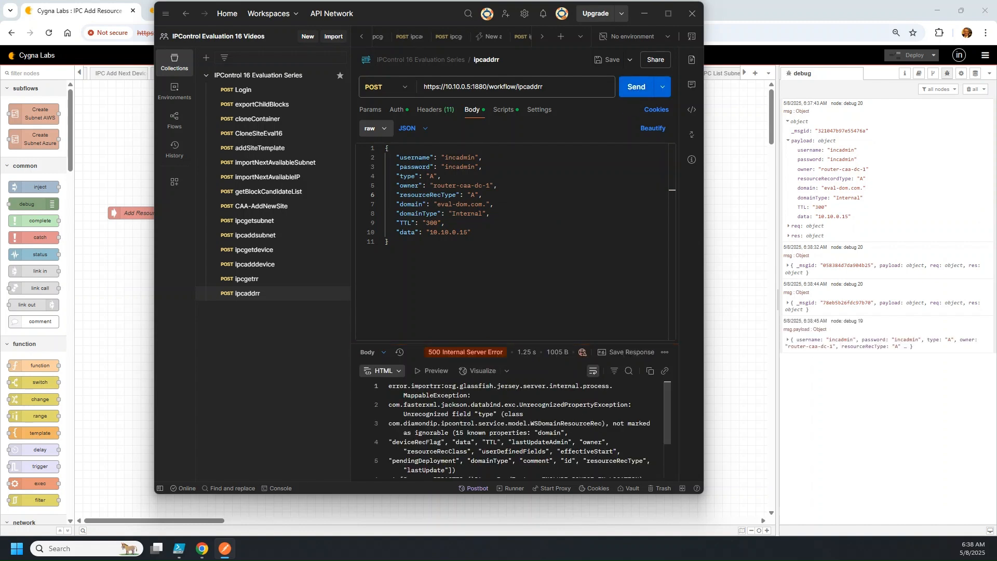
pyautogui.click(816, 345)
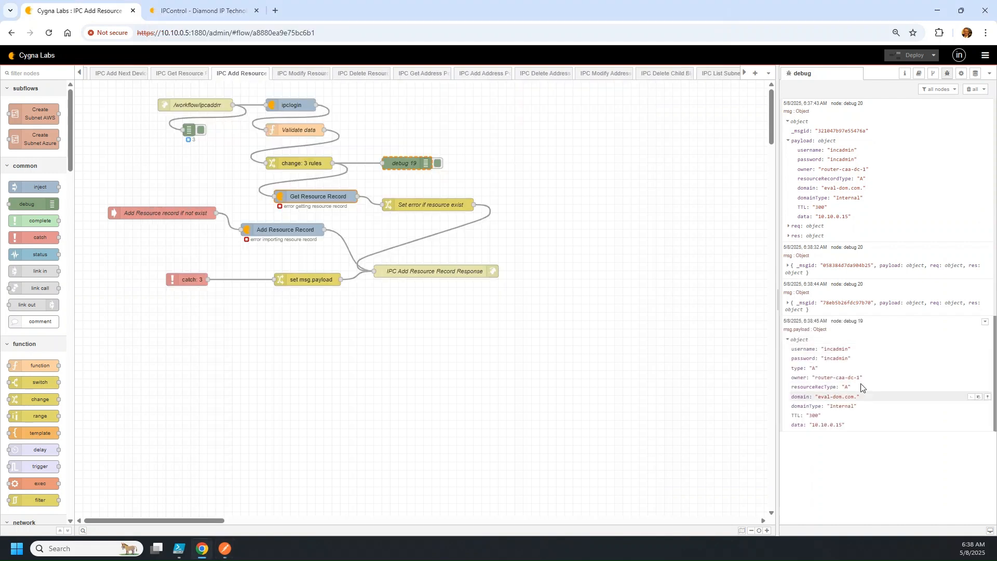
# Expand the 6:38:44 debug message's payload, then scroll Postman's 500 error response
pyautogui.click(847, 304)
pyautogui.click(827, 322)
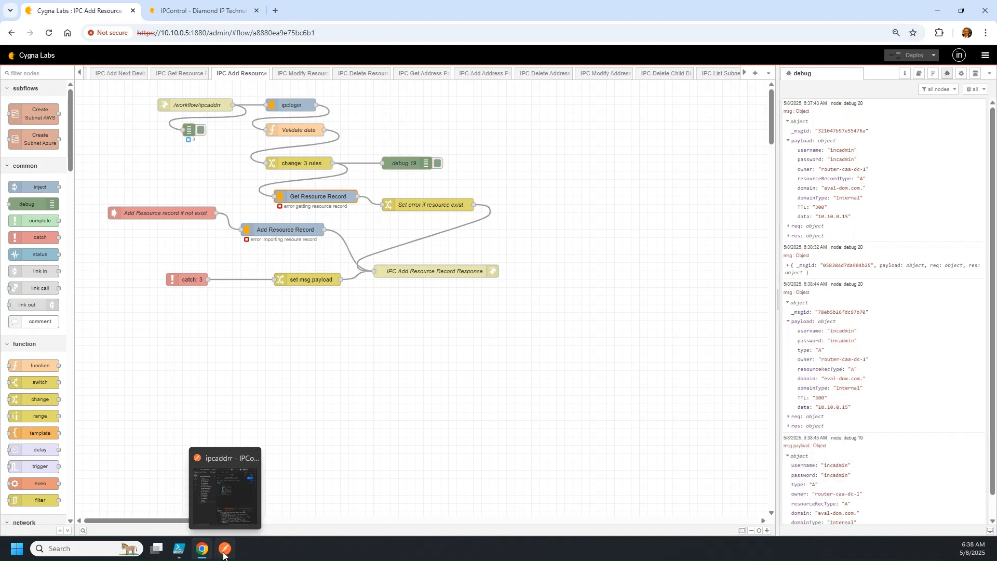
pyautogui.click(224, 553)
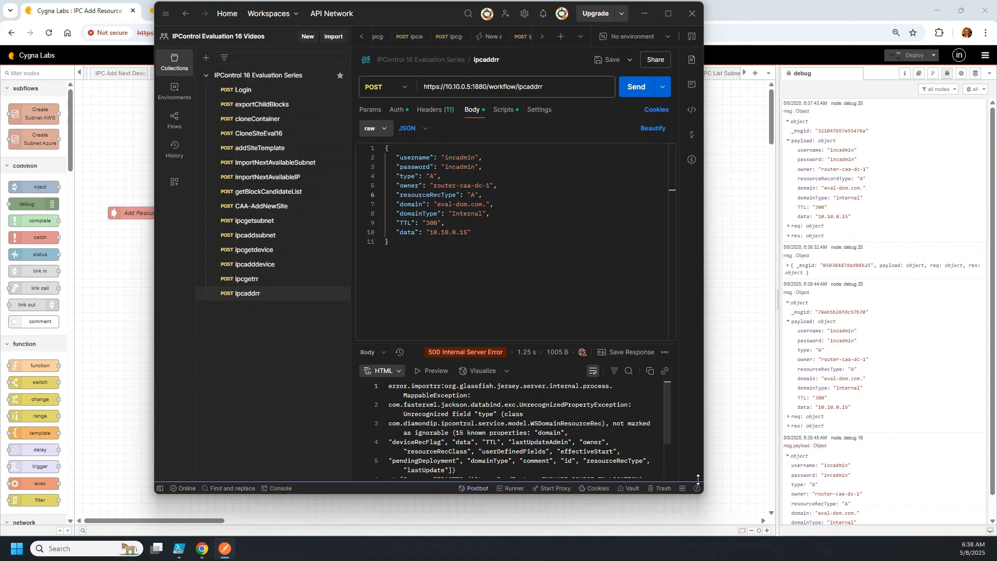
pyautogui.scroll(-1, 606, 448)
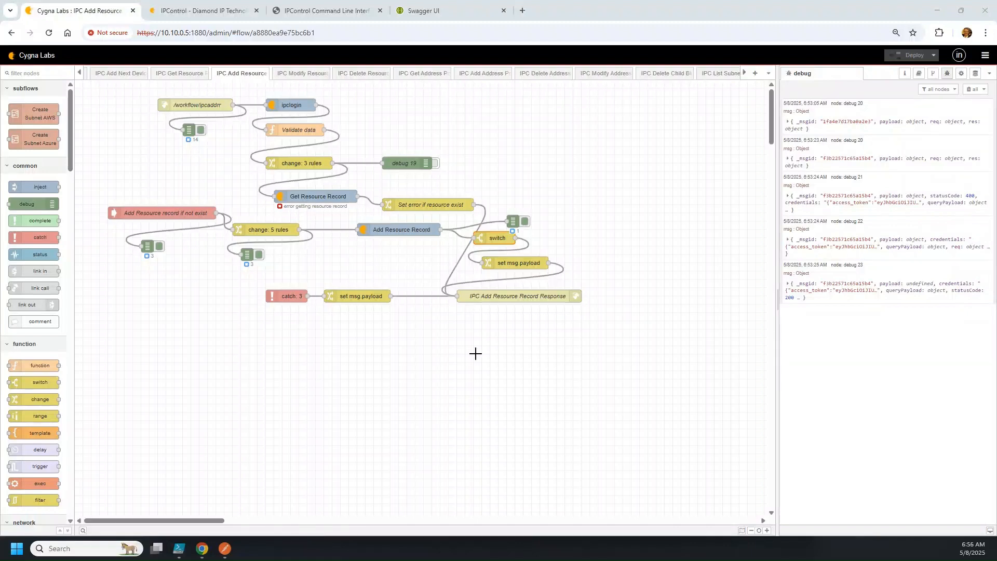
# Show the Add Resource Record node's ipcimportrr help and highlight the resourceRecordType parameter
pyautogui.click(224, 549)
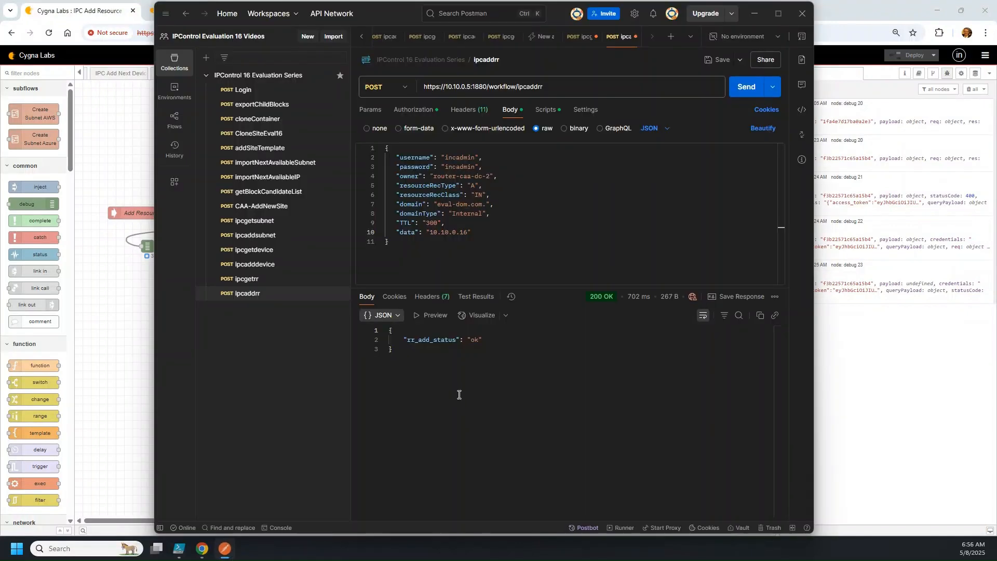
pyautogui.click(126, 423)
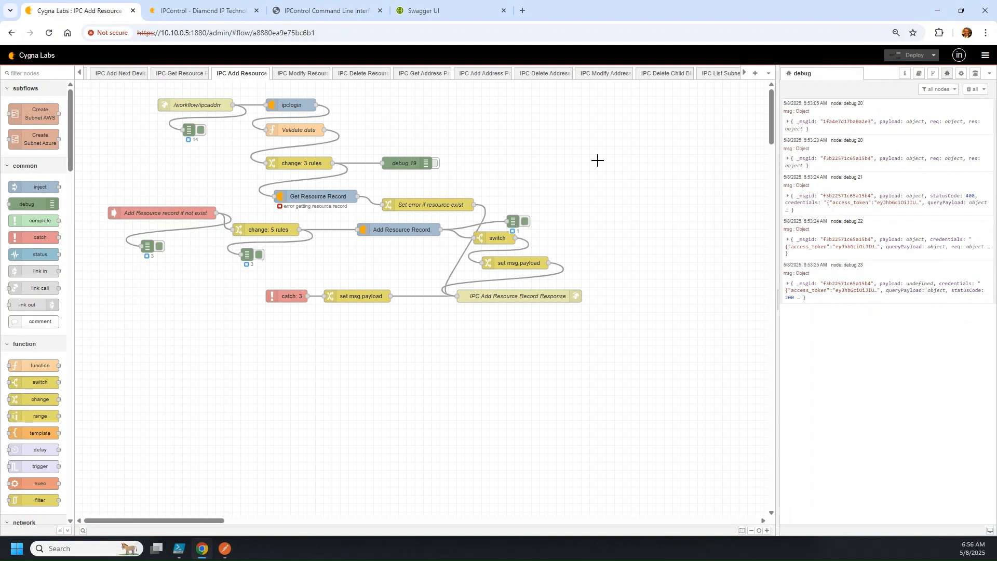
pyautogui.click(400, 228)
pyautogui.click(918, 73)
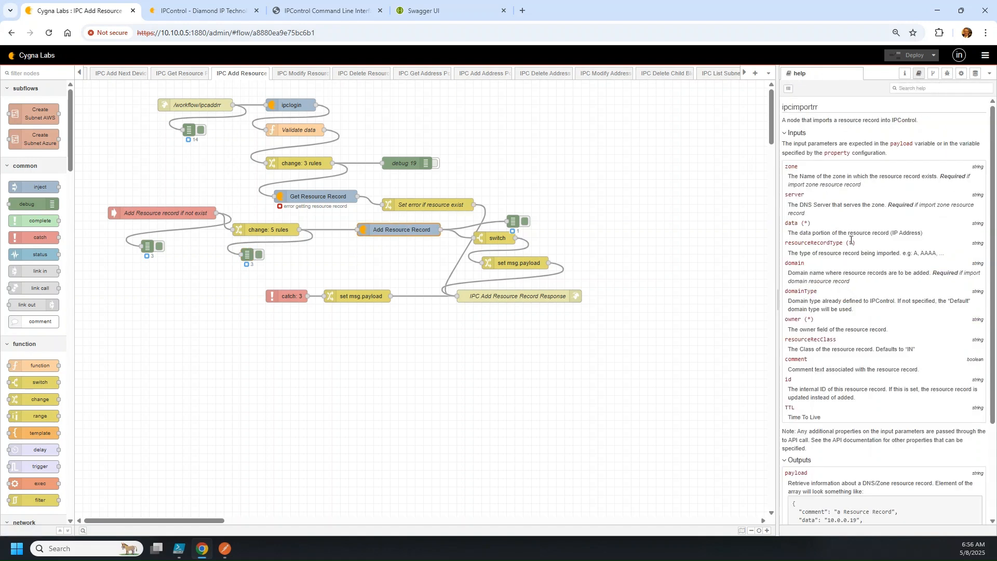
pyautogui.moveTo(855, 242); pyautogui.dragTo(796, 242)
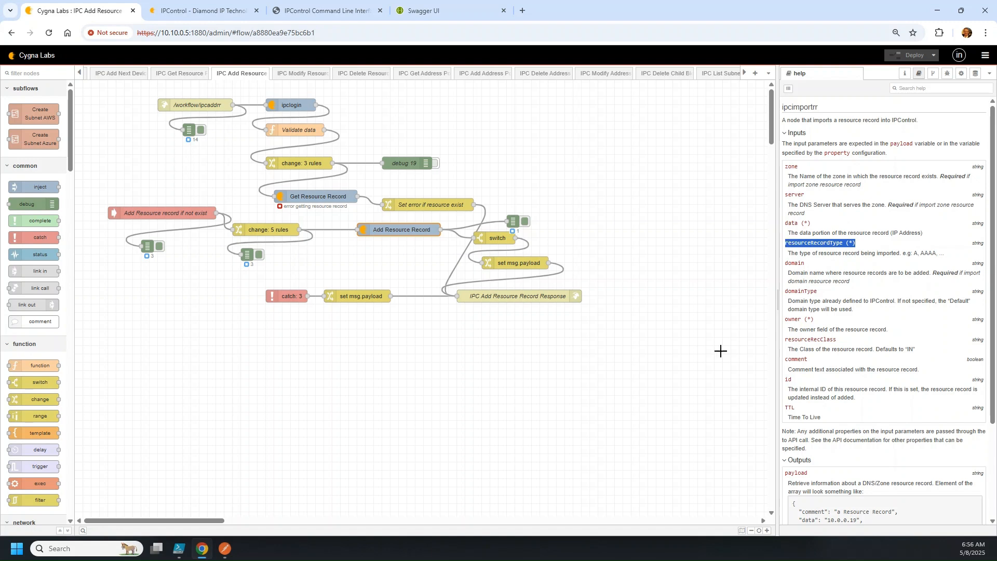
pyautogui.click(224, 549)
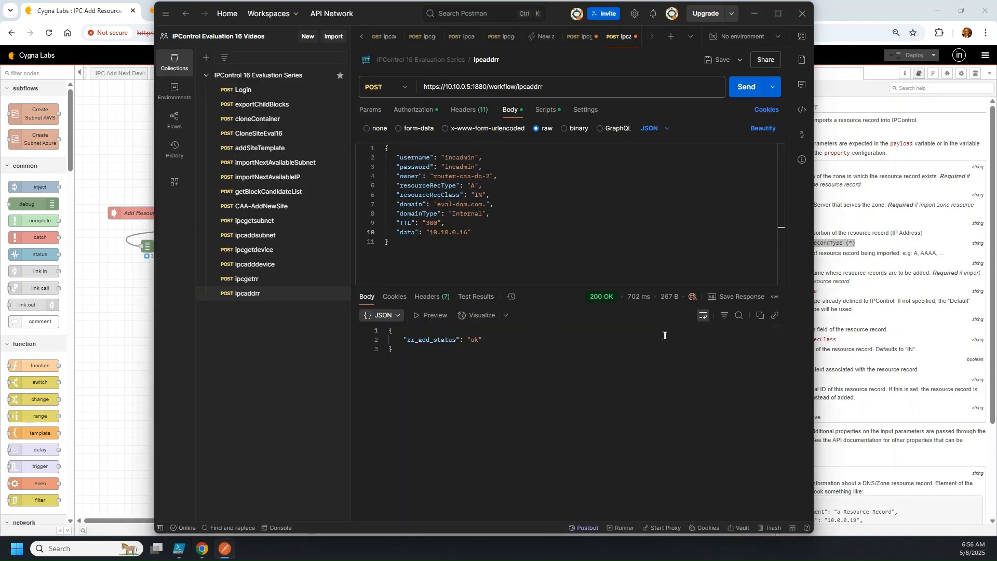
# Inspect the resourceRecType and resourceRecClass lines in Postman's body, then bring Node-RED forward
pyautogui.click(490, 225)
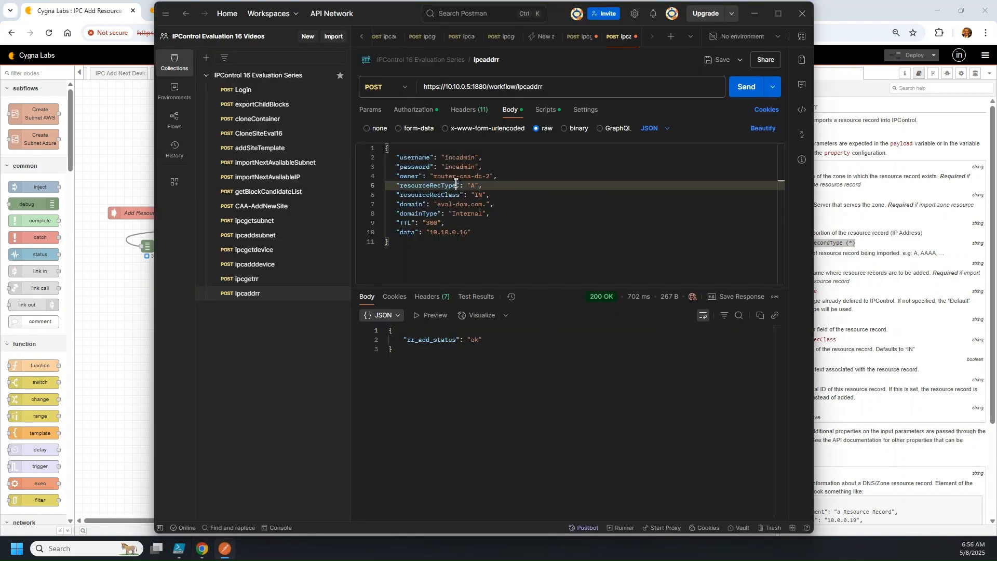
pyautogui.doubleClick(456, 186)
pyautogui.click(491, 195)
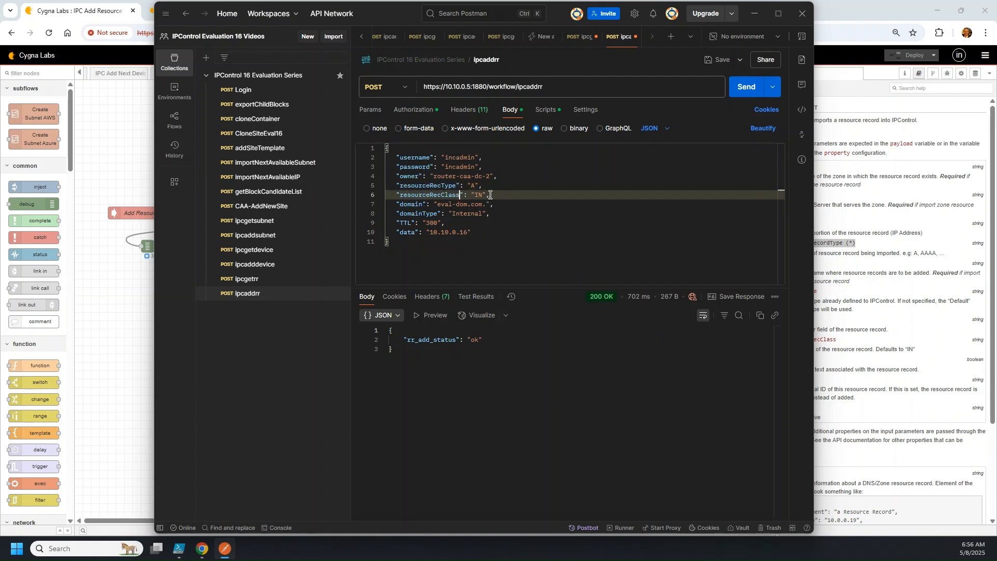
pyautogui.keyDown('shift'); pyautogui.click(396, 185); pyautogui.keyUp('shift')
pyautogui.keyDown('shift'); pyautogui.click(388, 186); pyautogui.keyUp('shift')
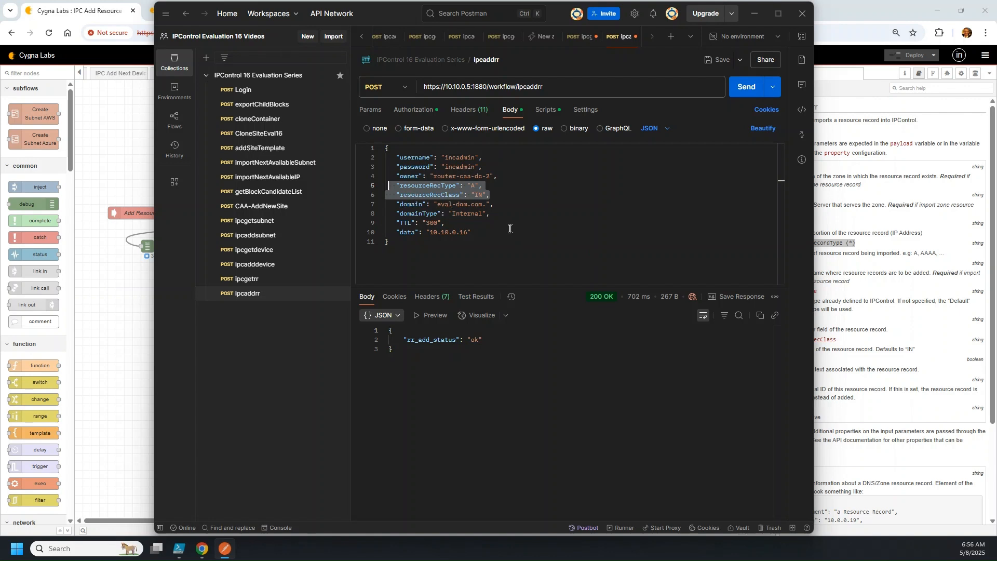
pyautogui.click(414, 241)
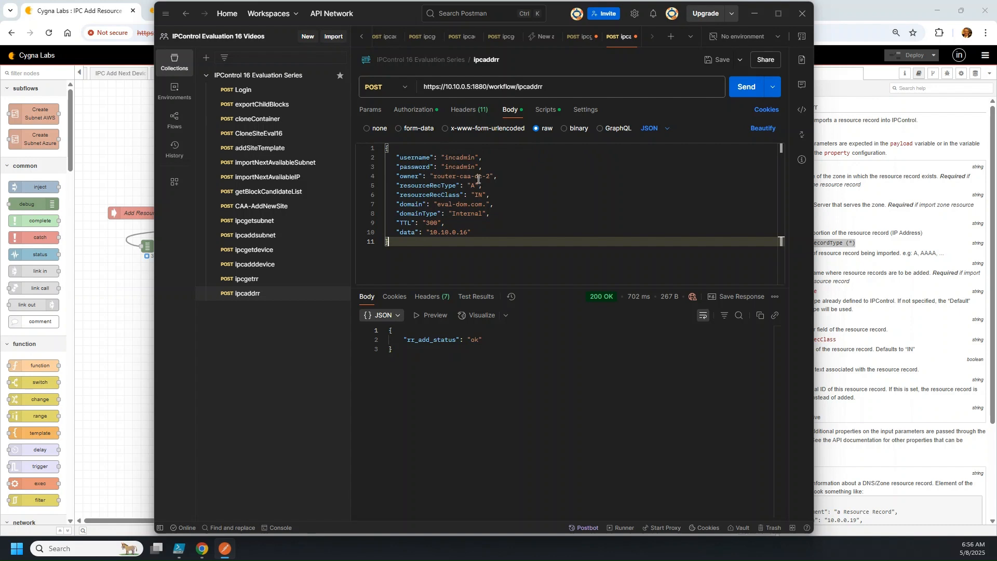
pyautogui.click(483, 225)
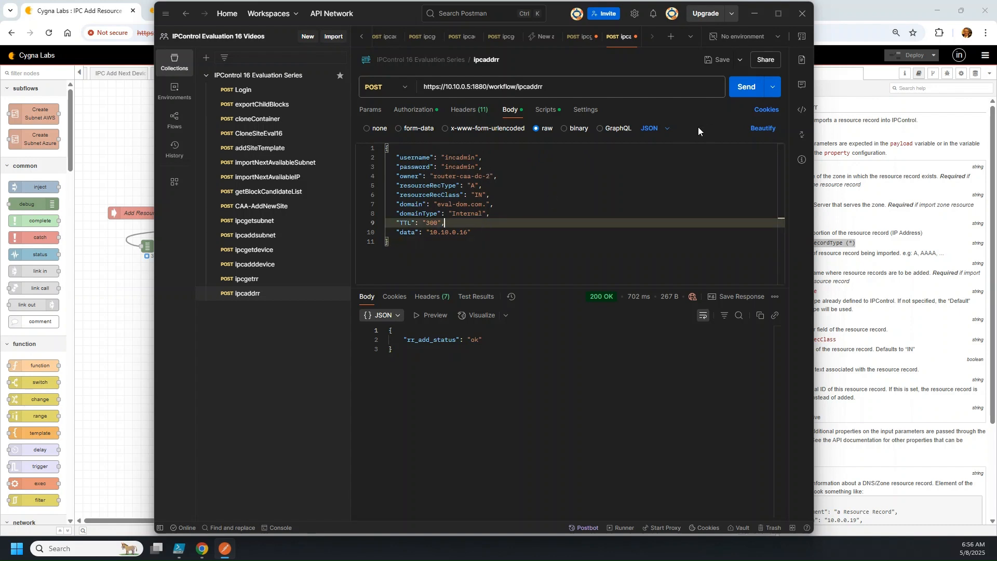
pyautogui.click(131, 293)
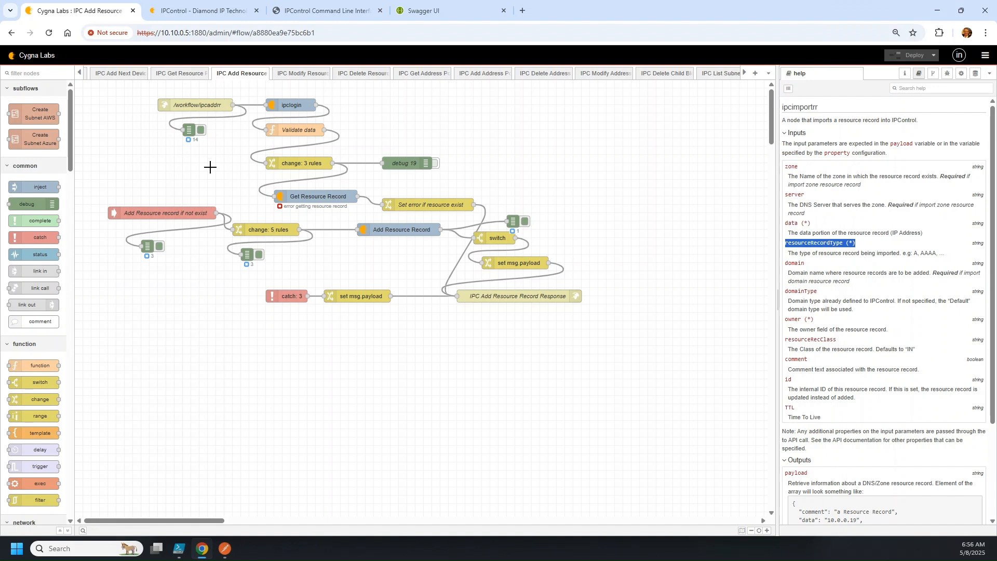
# Review the change: 5 rules node, then open the switch node testing msg.statusCode == 200
pyautogui.doubleClick(261, 228)
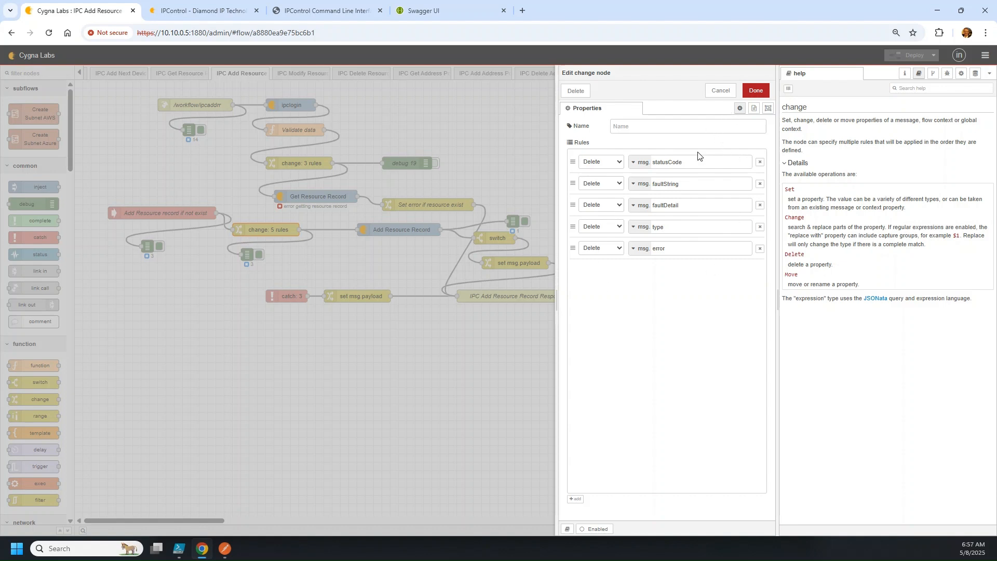
pyautogui.click(755, 91)
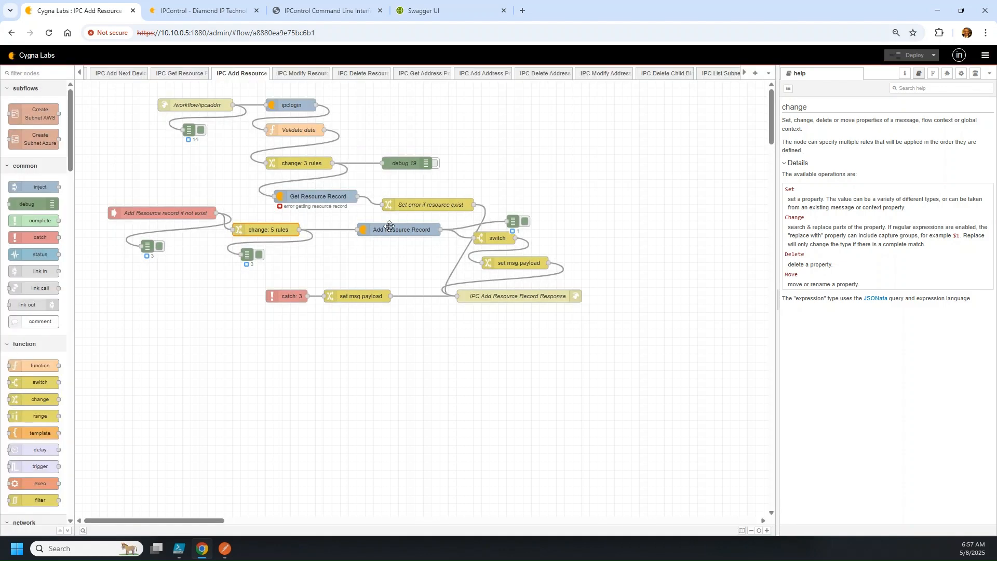
pyautogui.click(397, 229)
pyautogui.doubleClick(495, 239)
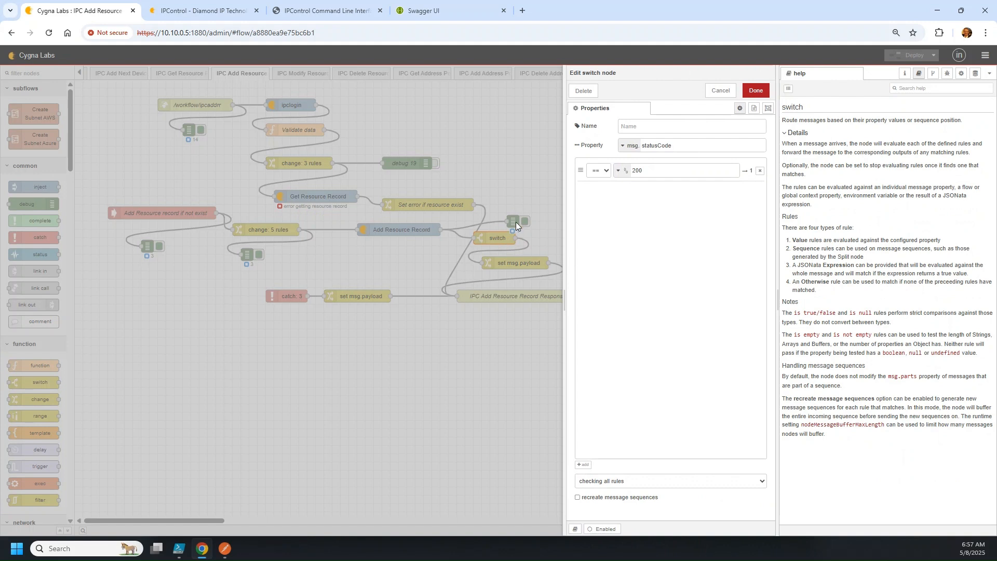
# Inspect the success set msg.payload JSONata expression (rr_add_status, msg.payload.owner) without saving changes
pyautogui.click(721, 91)
pyautogui.doubleClick(518, 263)
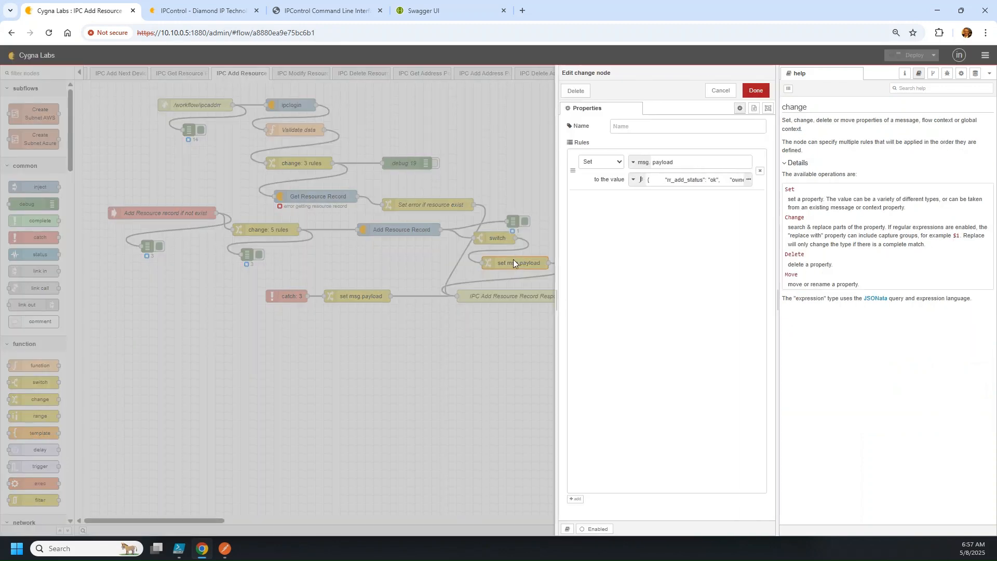
pyautogui.click(749, 180)
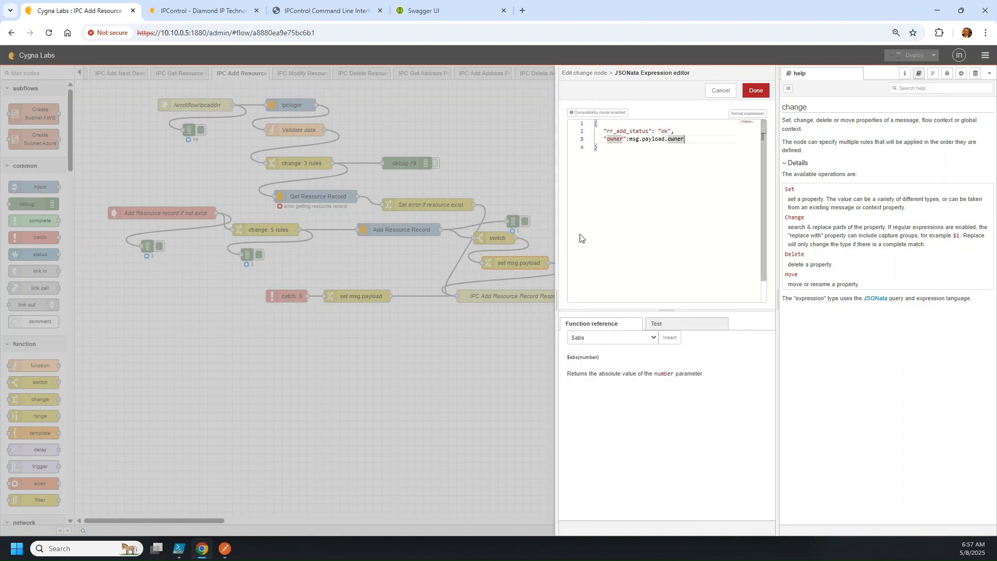
pyautogui.click(618, 132)
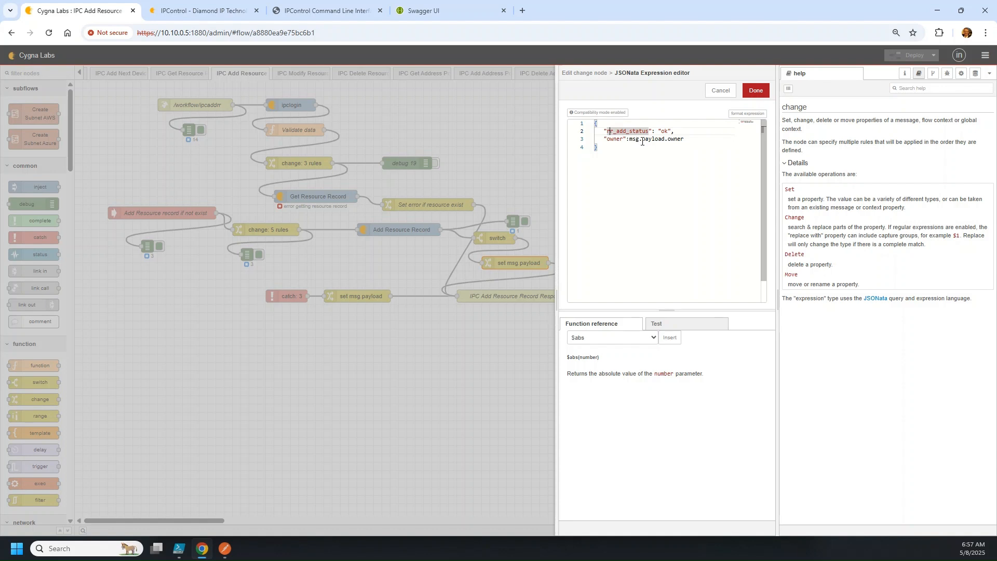
pyautogui.click(705, 137)
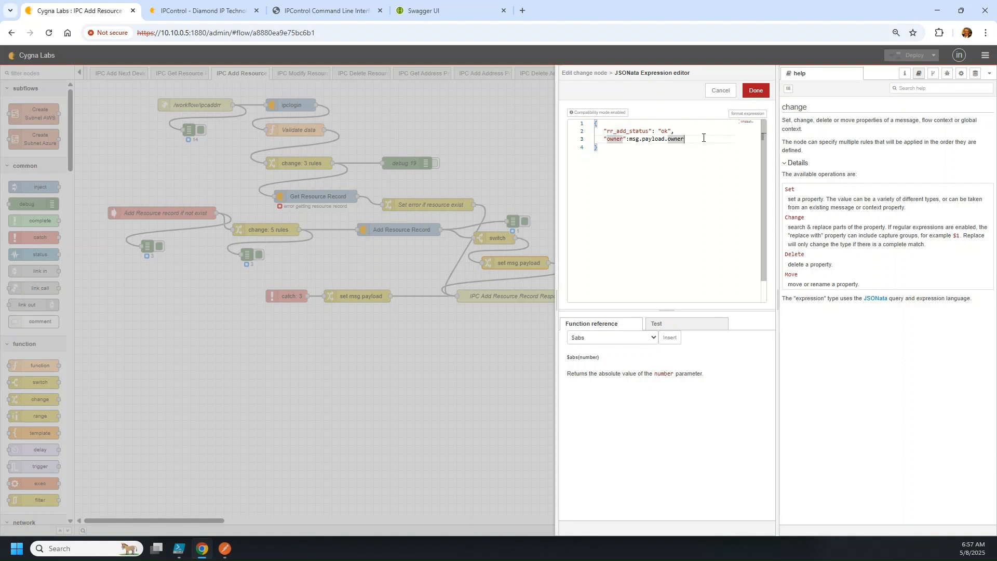
pyautogui.click(622, 187)
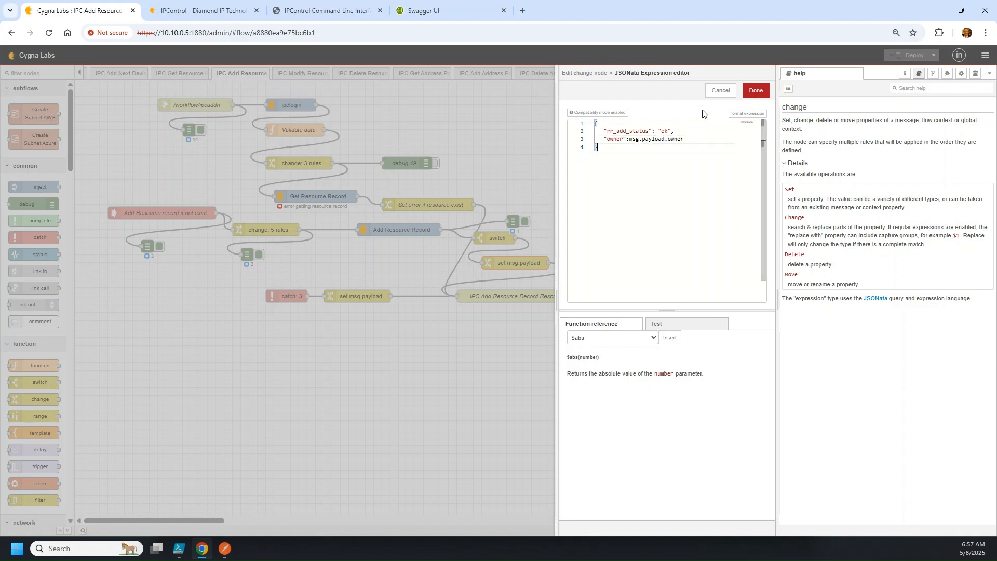
pyautogui.click(725, 93)
pyautogui.click(721, 91)
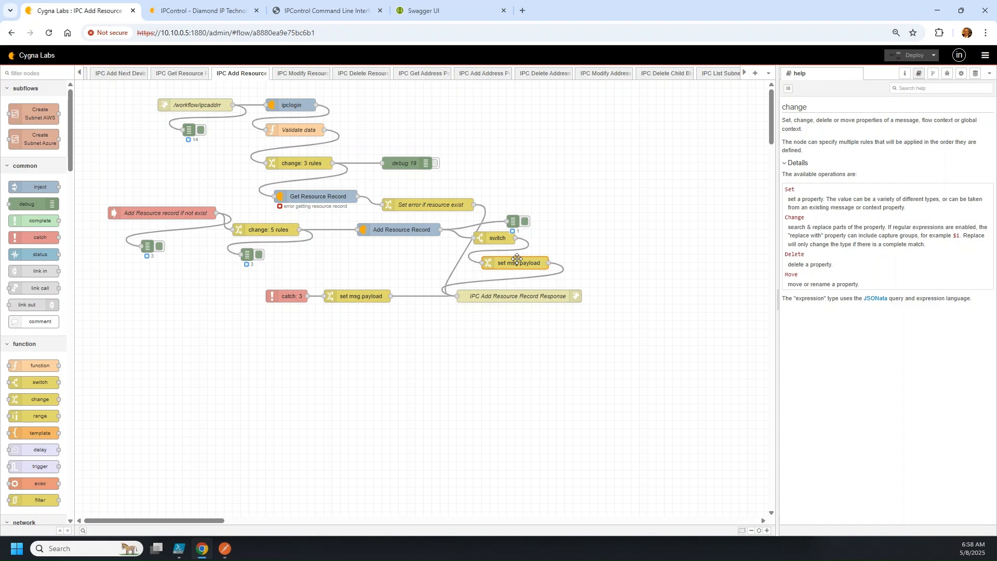
# Recheck the success node and review the error set msg.payload node, then bring Postman forward
pyautogui.doubleClick(516, 261)
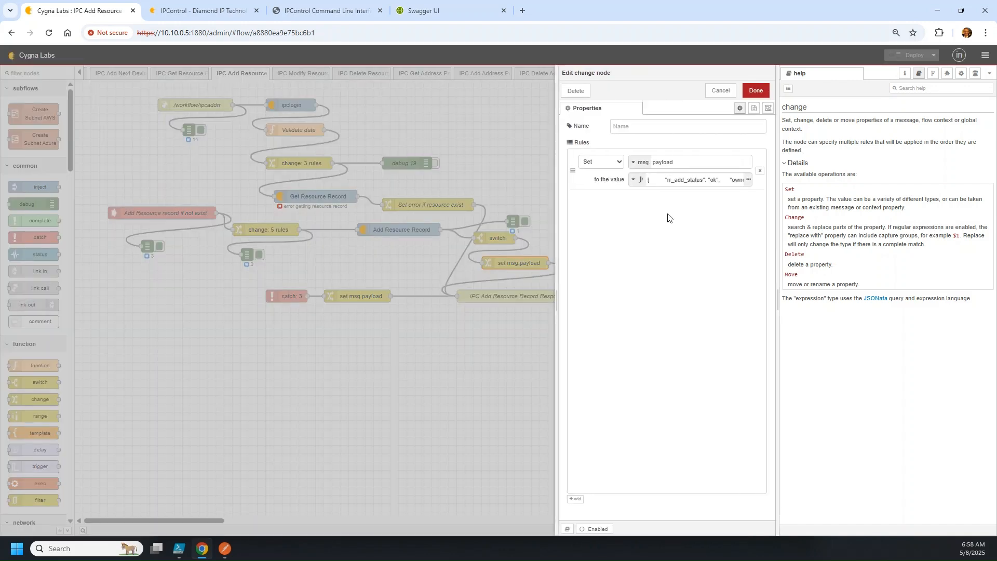
pyautogui.click(726, 99)
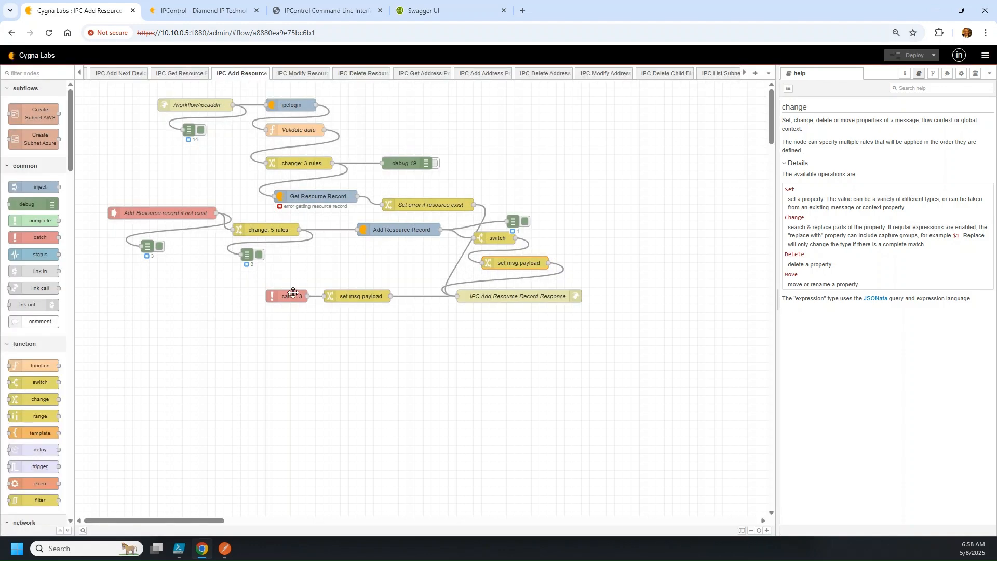
pyautogui.click(293, 294)
pyautogui.click(362, 295)
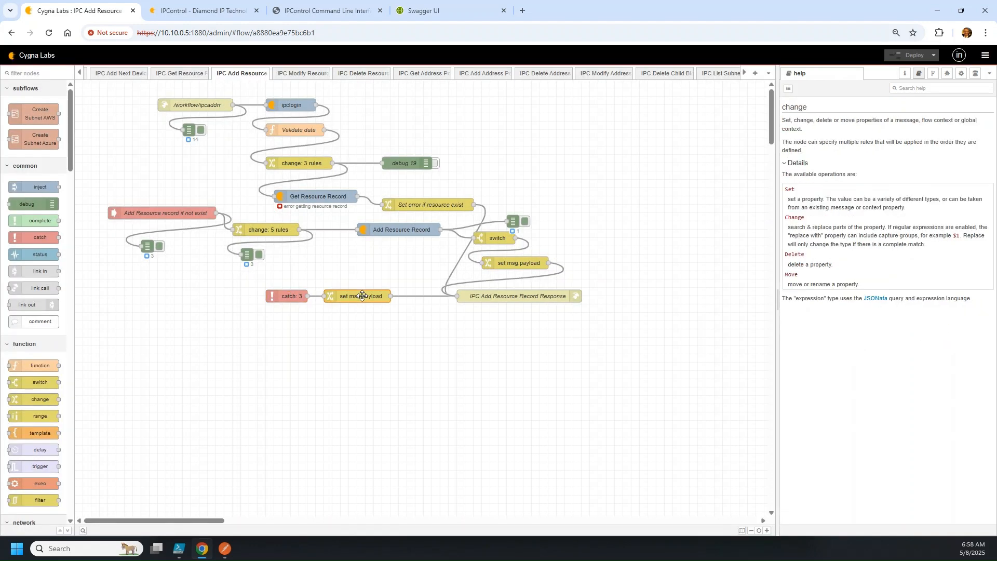
pyautogui.doubleClick(362, 295)
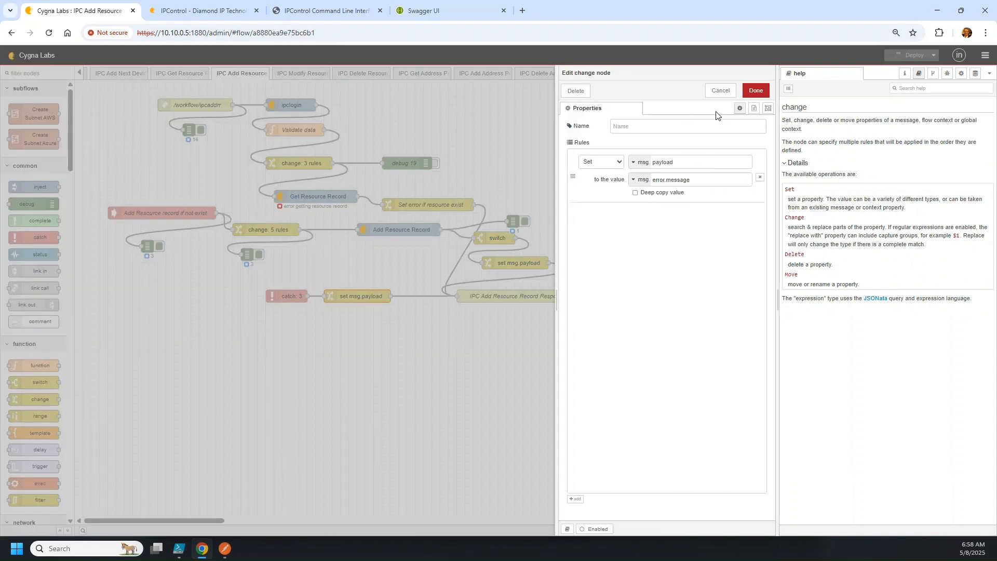
pyautogui.click(721, 91)
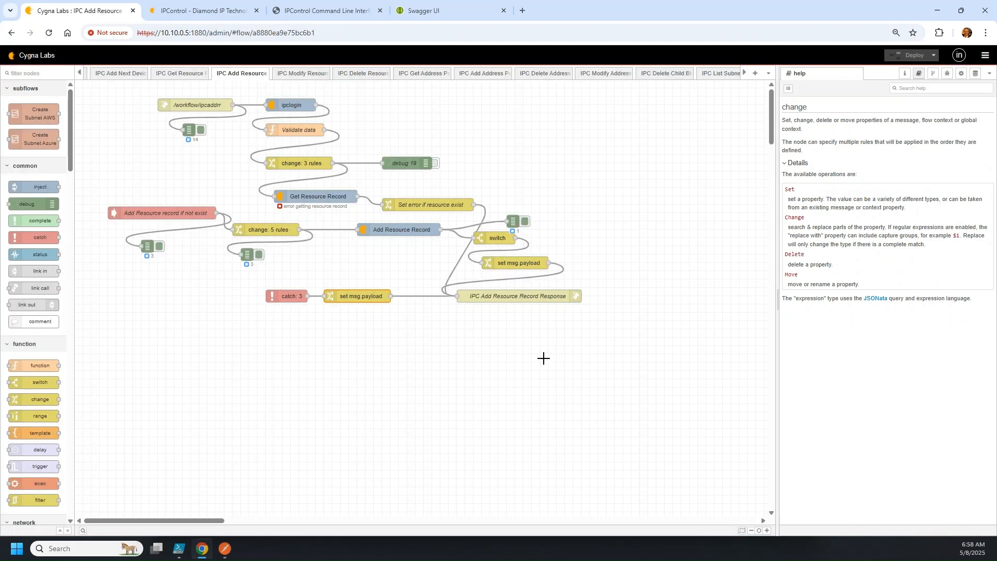
pyautogui.click(225, 548)
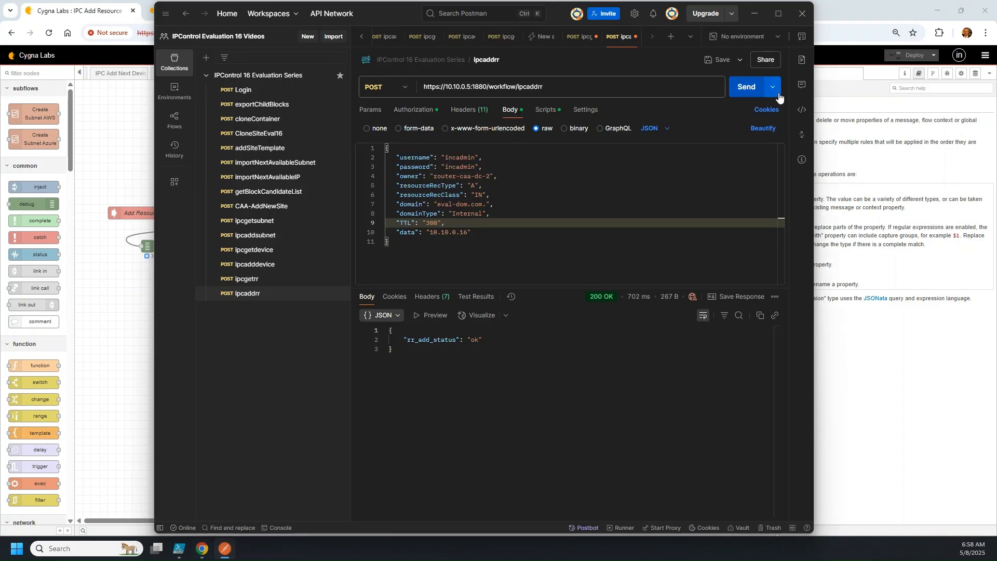
# Resend the ipcaddrr request to get 400 'Duplicate resource record', then return to Chrome
pyautogui.click(747, 89)
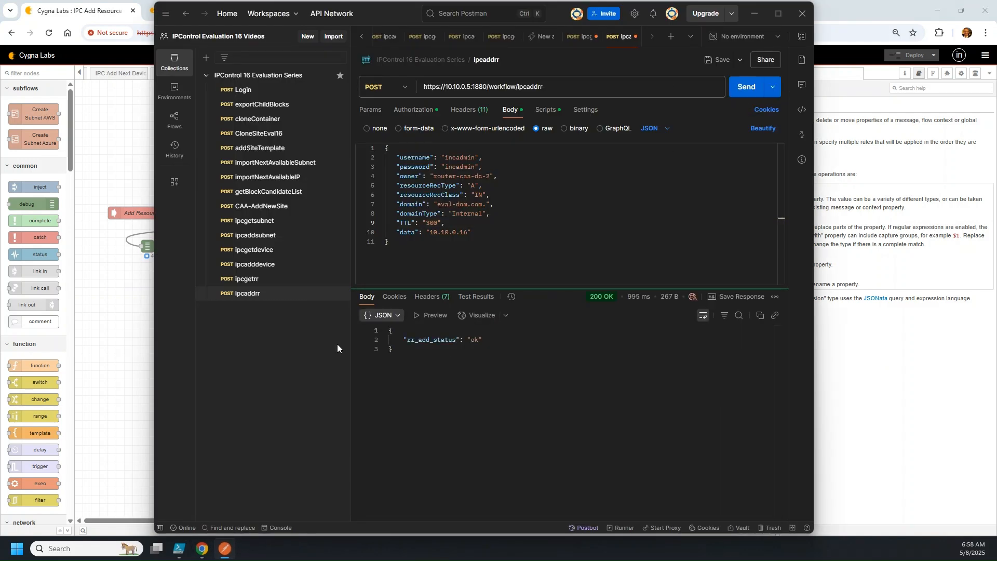
pyautogui.click(740, 93)
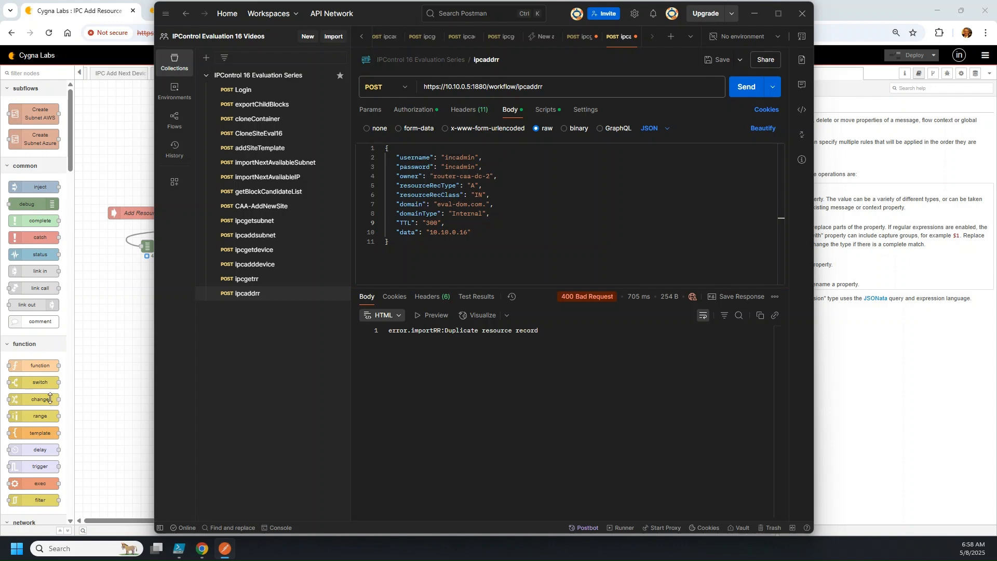
pyautogui.click(202, 548)
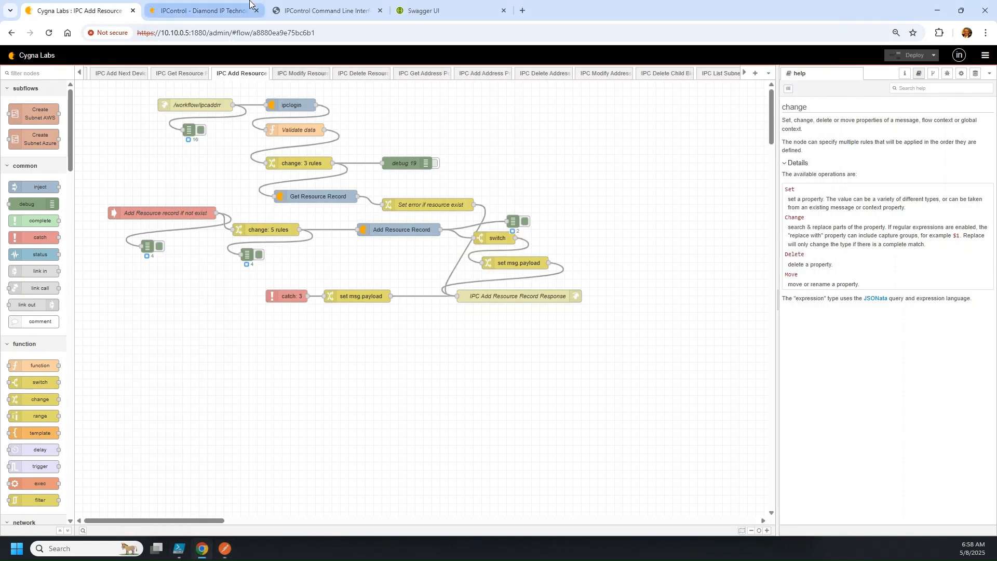
# Refresh IPControl's eval-dom.com records to confirm router-caa-dc-2 at 10.10.0.16, then return to Node-RED
pyautogui.click(235, 5)
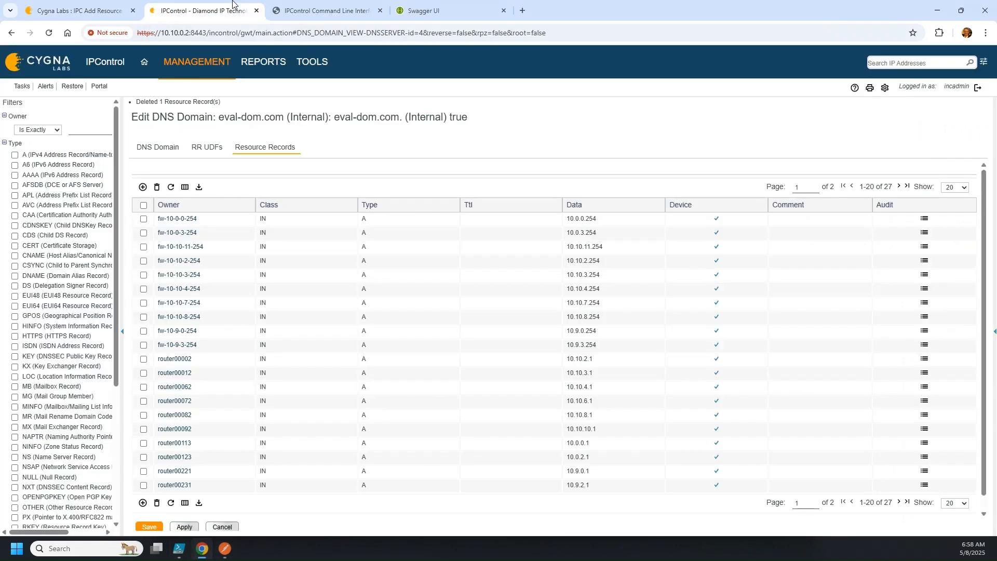
pyautogui.click(169, 191)
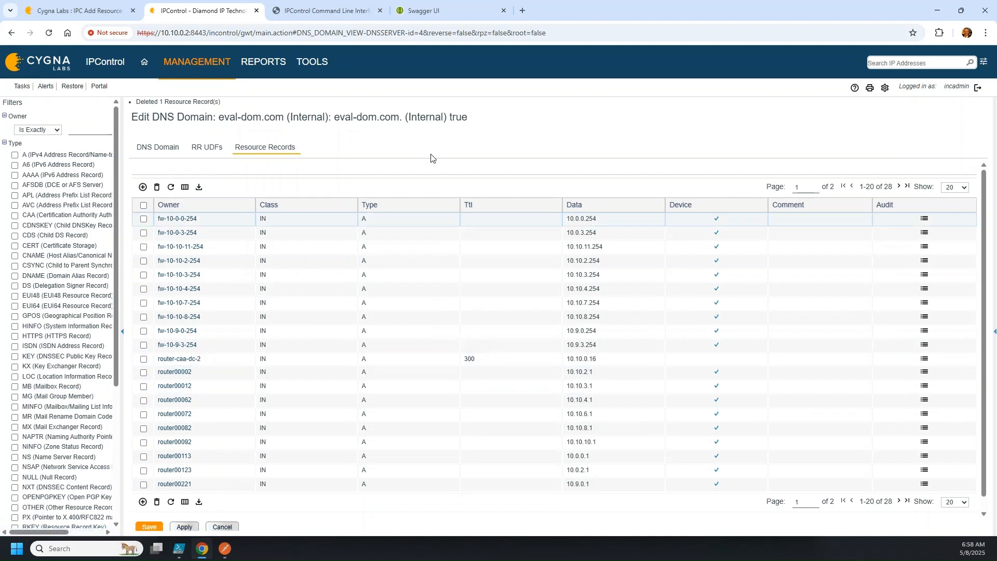
pyautogui.click(78, 10)
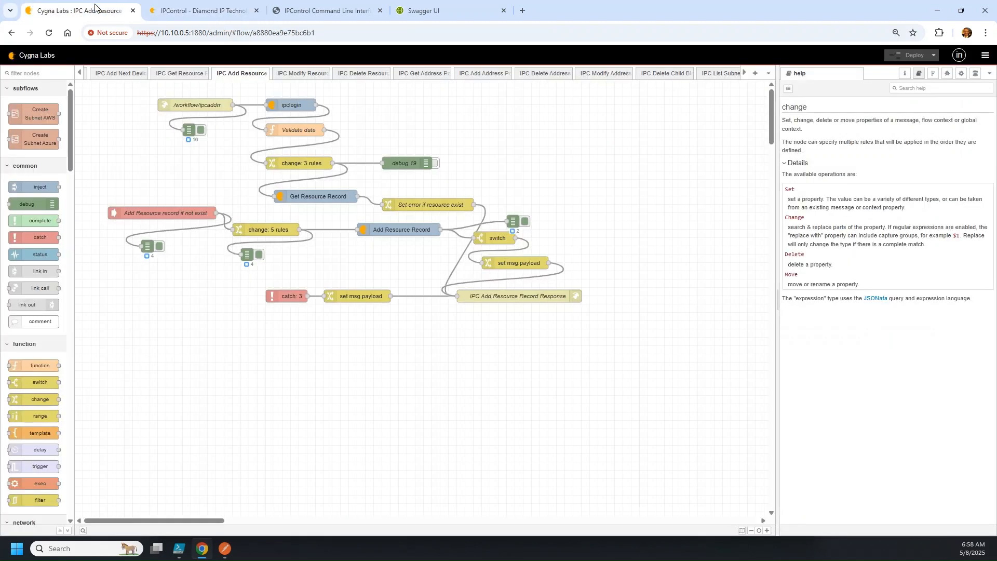
# Browse the IPC Modify, Delete, Get Address Pool, List Subnets and List Devices flows
pyautogui.click(314, 77)
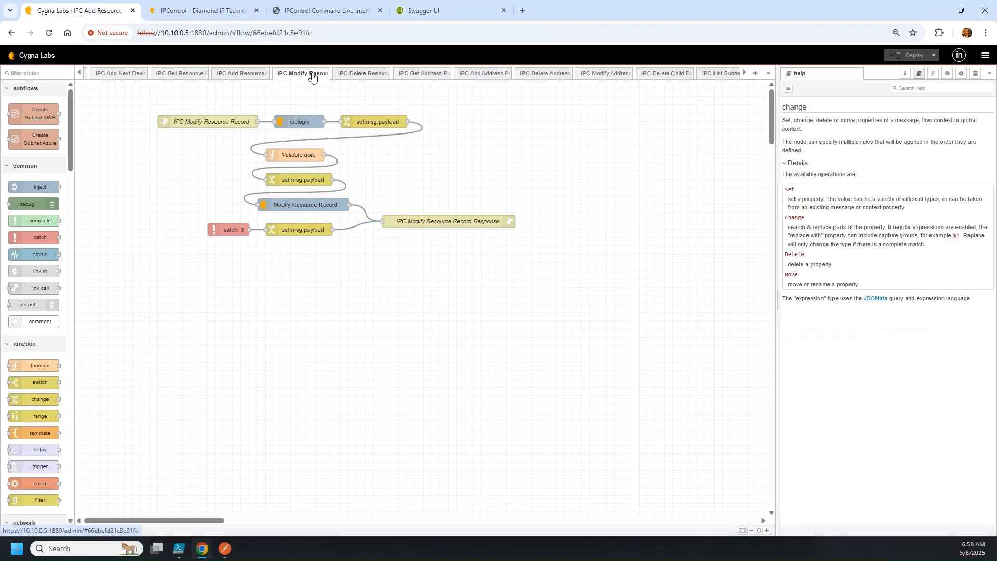
pyautogui.click(346, 77)
pyautogui.click(438, 78)
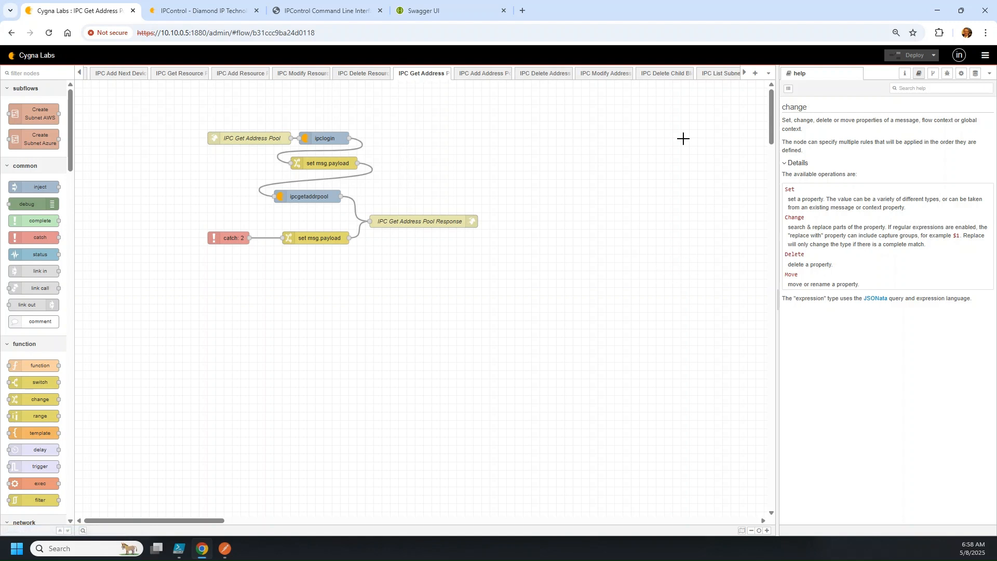
pyautogui.click(743, 73)
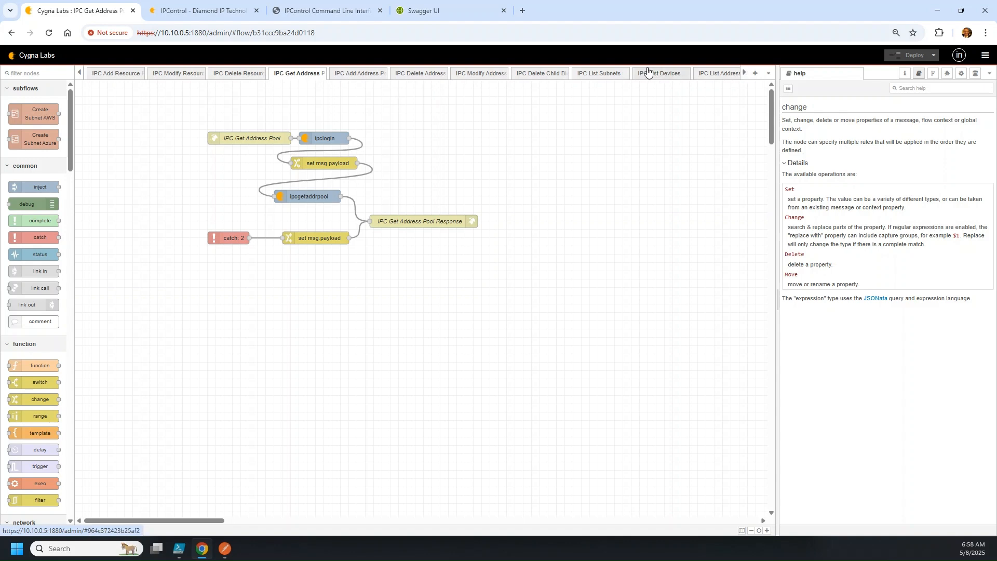
pyautogui.click(594, 78)
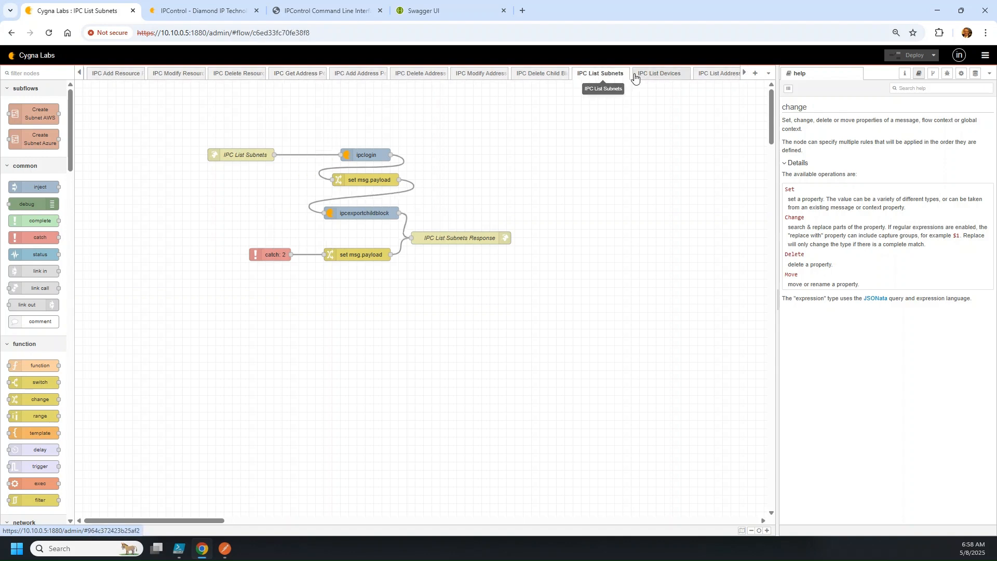
pyautogui.click(660, 78)
pyautogui.click(745, 75)
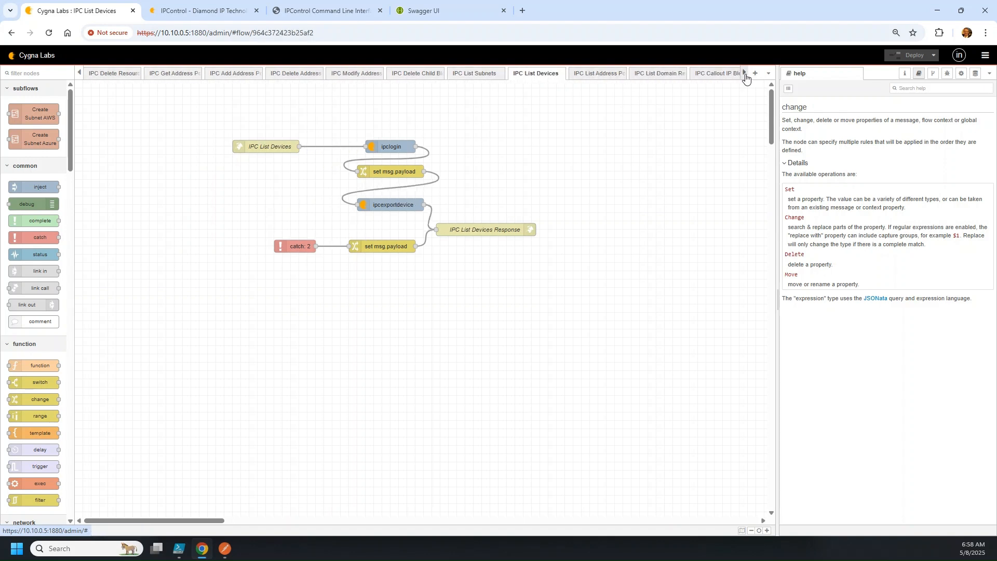
pyautogui.click(746, 75)
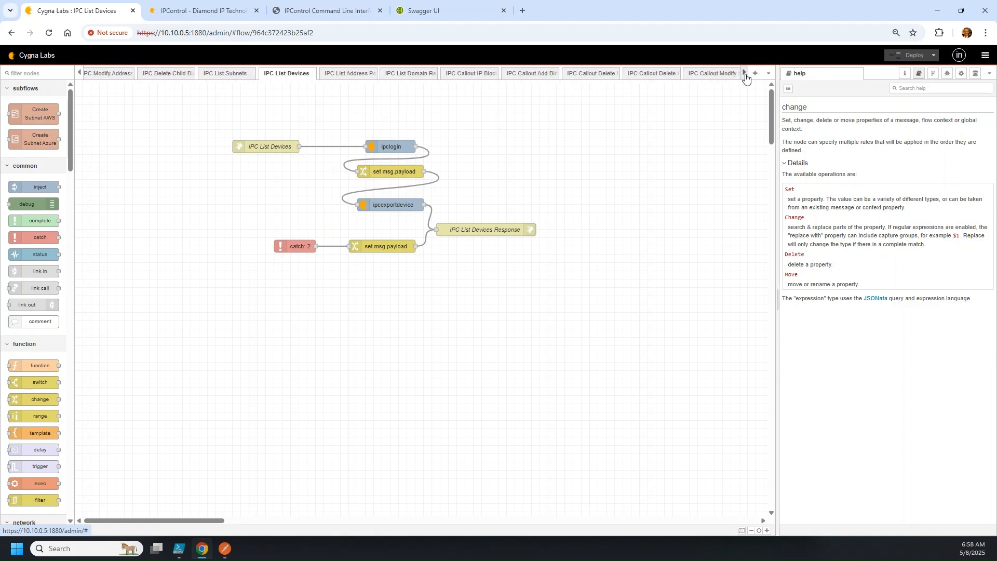
pyautogui.click(745, 76)
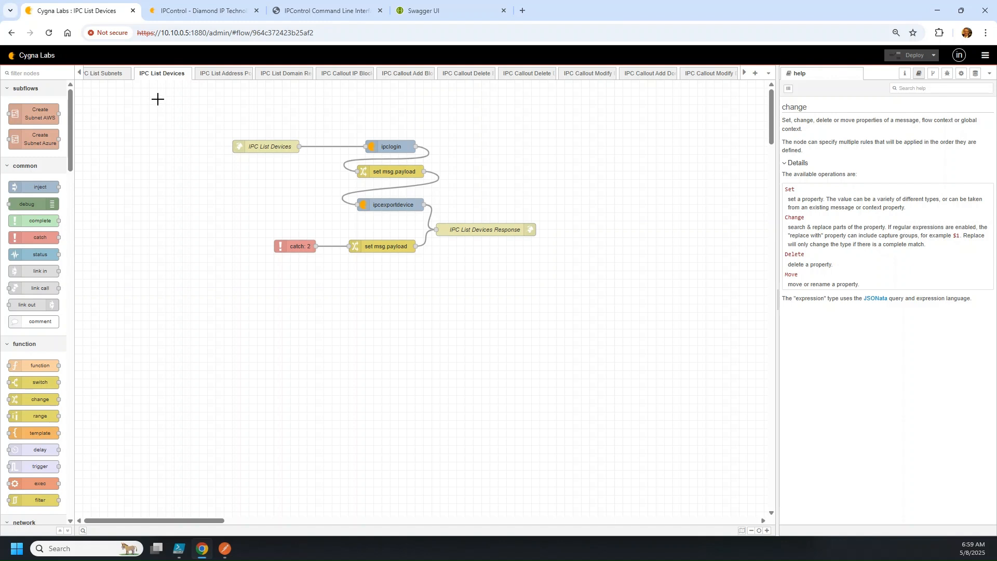
pyautogui.click(78, 73)
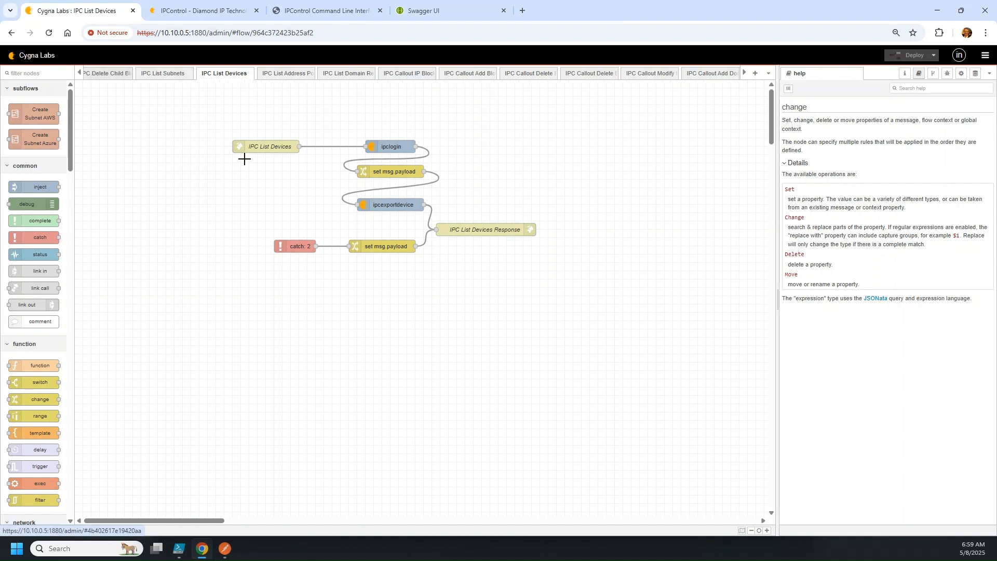